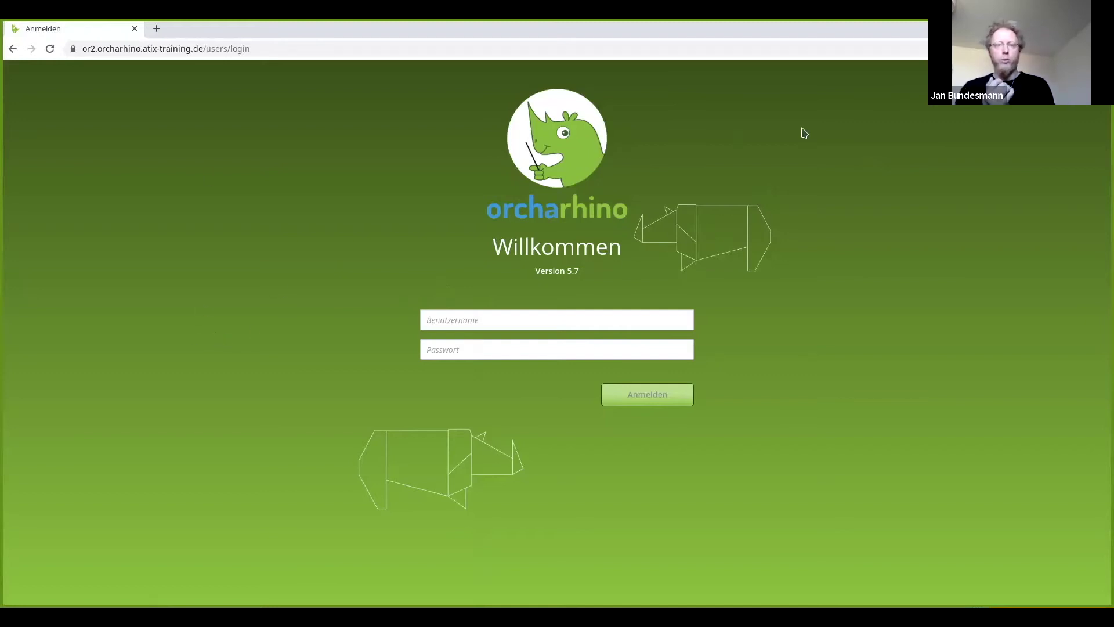
Log in to orcharhino as admin with the administrator password.
{"action": "left_click", "coordinate": [464, 319]}
{"action": "type", "text": "admin"}
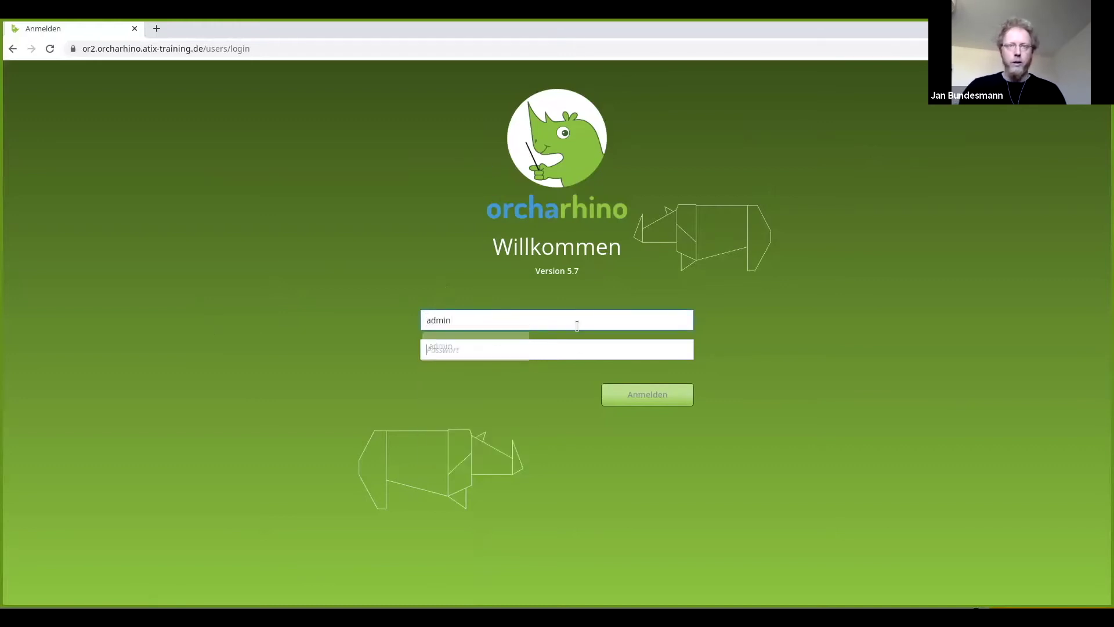
{"action": "key", "text": "Tab"}
{"action": "type", "text": "•••••••••••"}
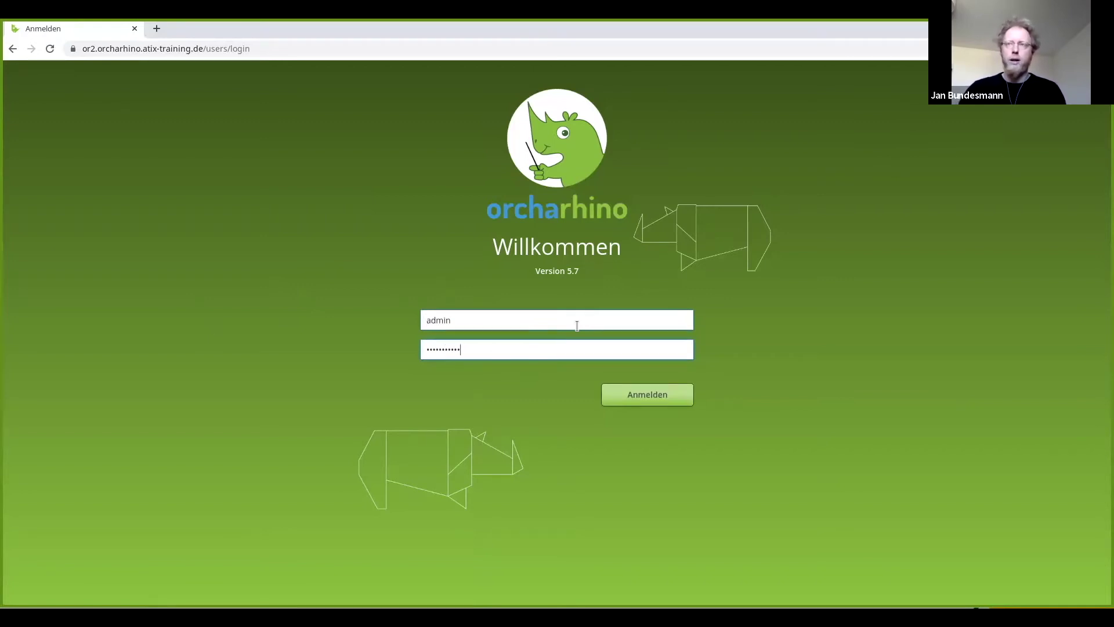
{"action": "key", "text": "Return"}
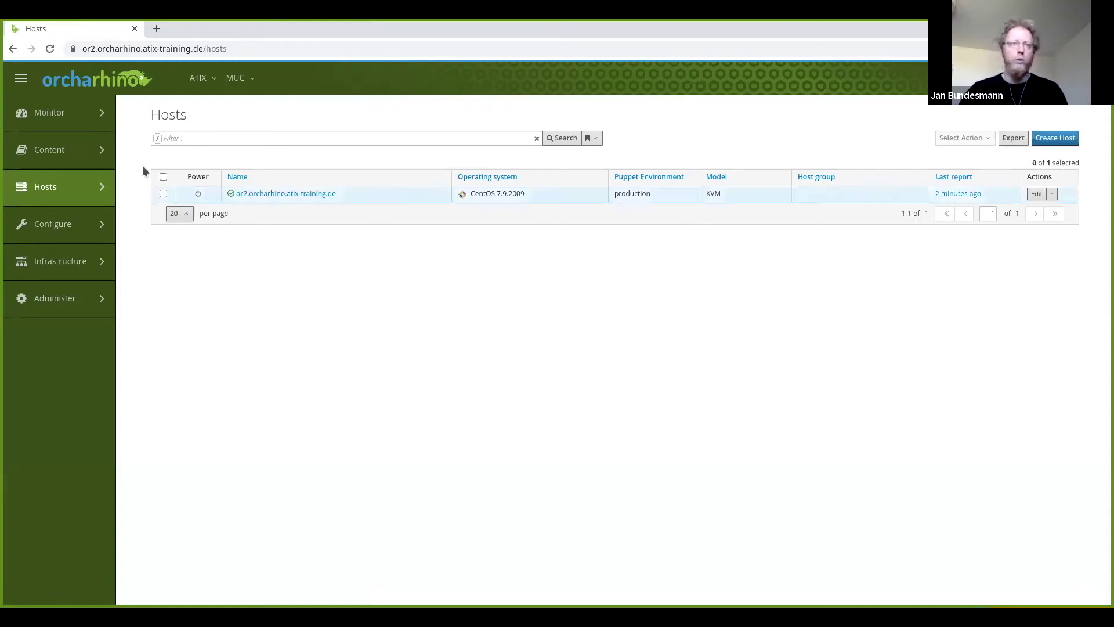
Go to Content > Products to list the CentOS, Debian and Ubuntu Client products.
{"action": "mouse_move", "coordinate": [64, 158]}
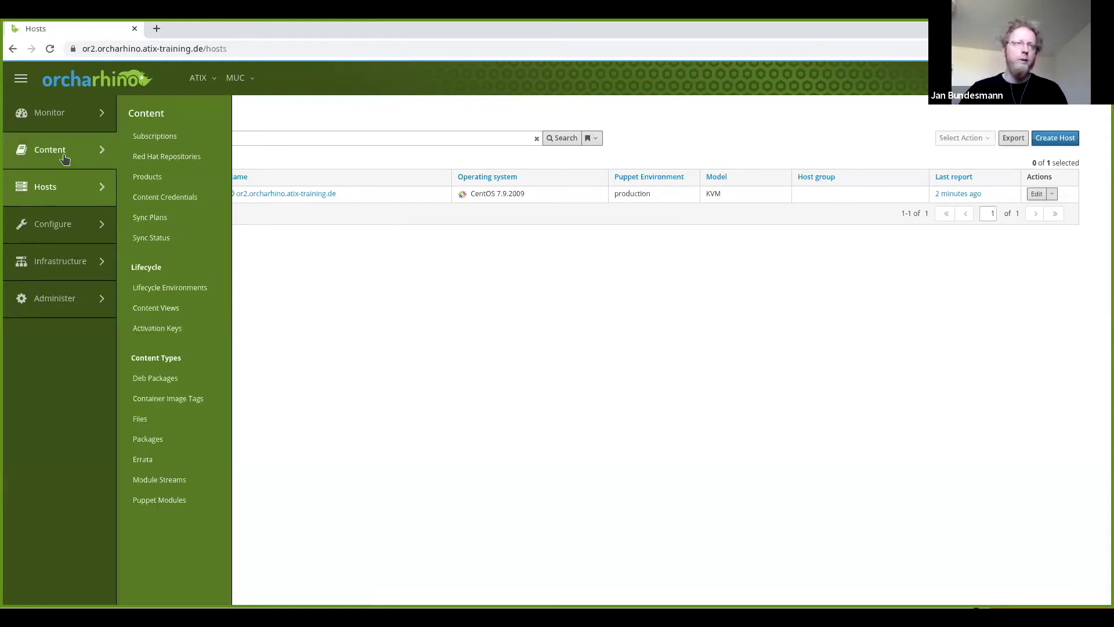
{"action": "left_click", "coordinate": [154, 183]}
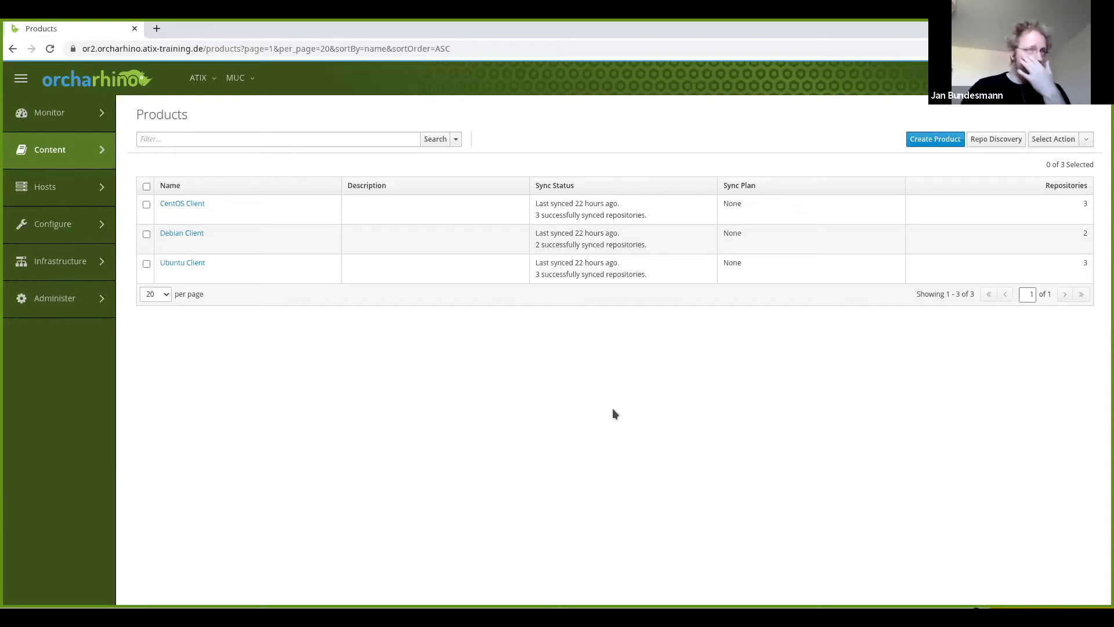
{"action": "mouse_move", "coordinate": [38, 230]}
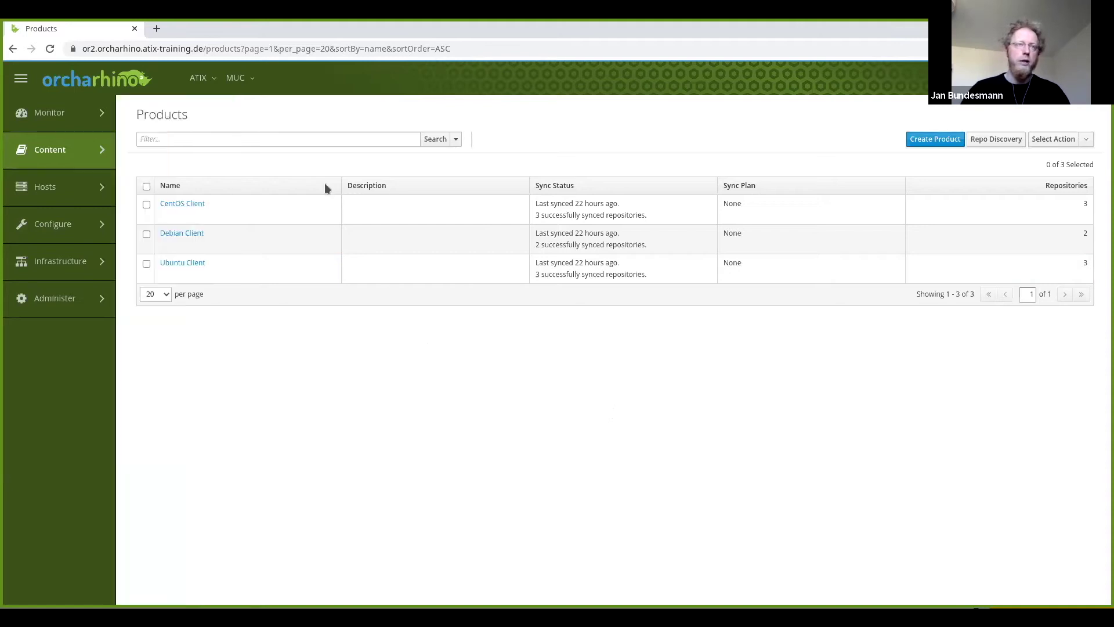
{"action": "mouse_move", "coordinate": [64, 187]}
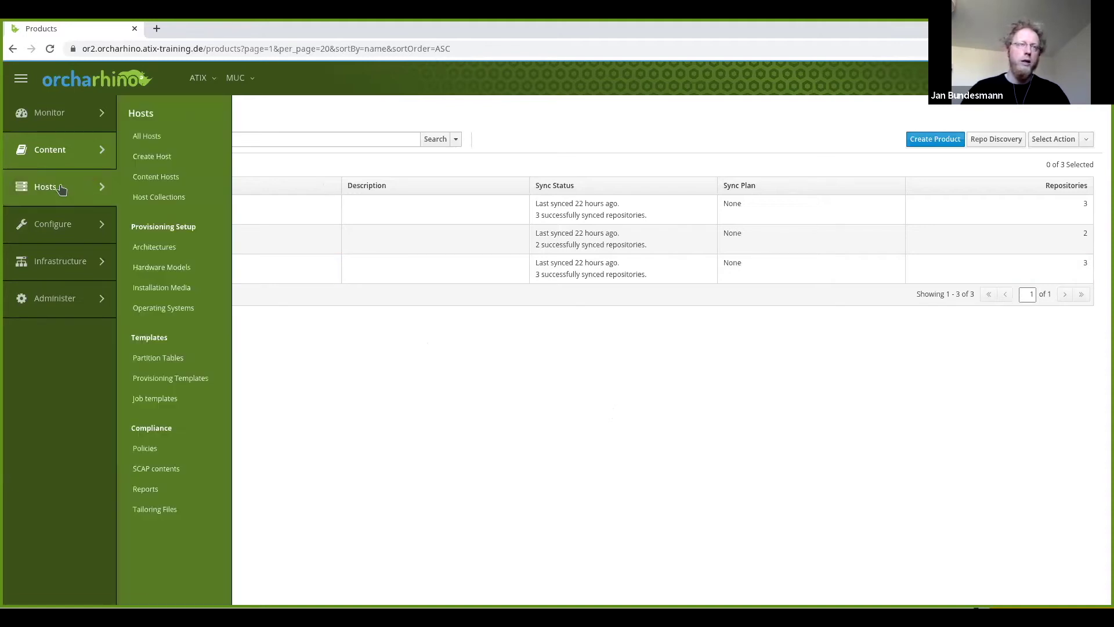
Start a new host and check that Deploy On offers only Bare Metal.
{"action": "left_click", "coordinate": [161, 160]}
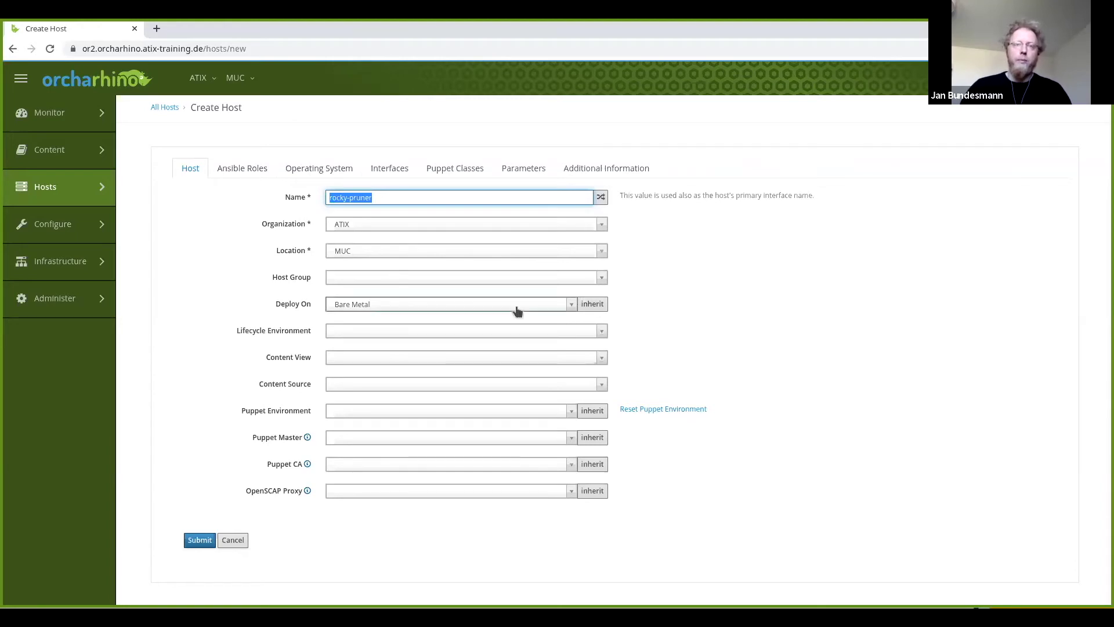
{"action": "left_click_drag", "start_coordinate": [273, 305], "coordinate": [302, 307]}
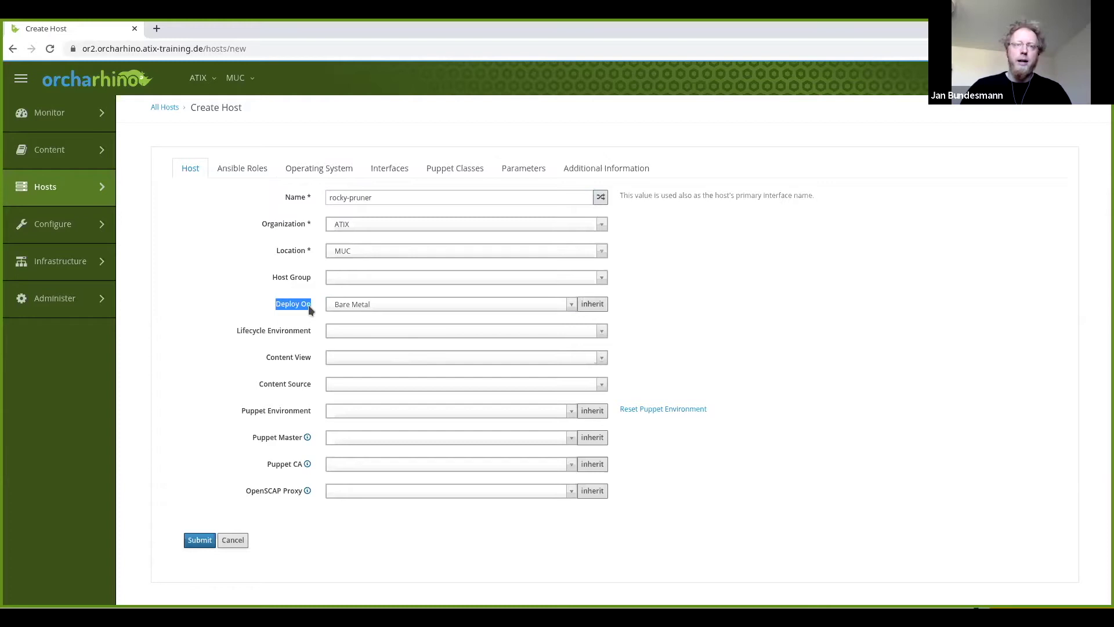
{"action": "left_click", "coordinate": [499, 304]}
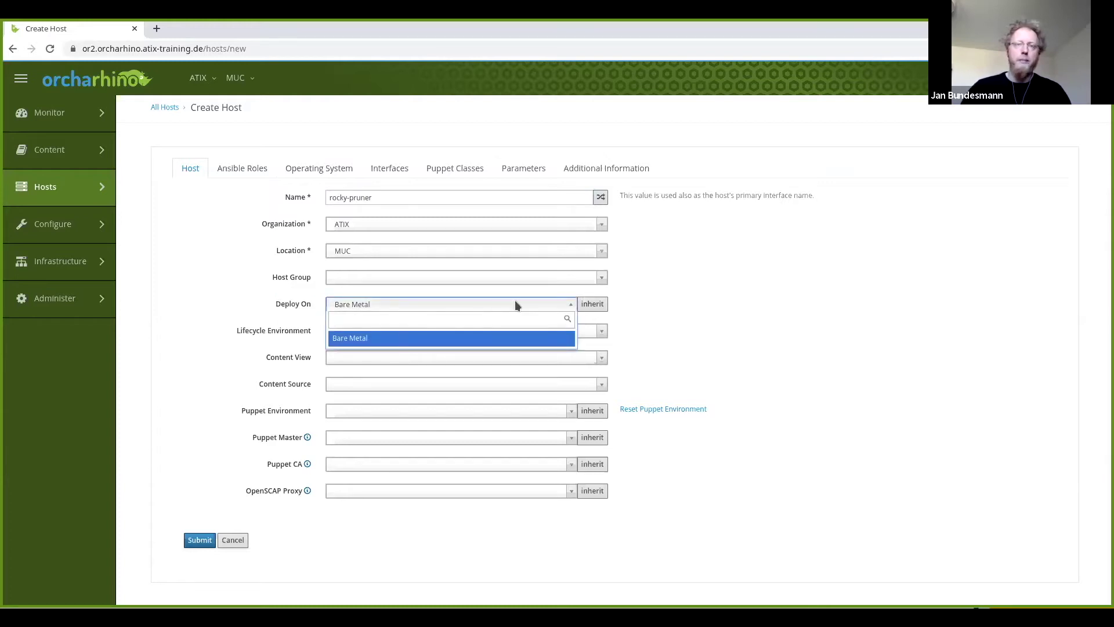
{"action": "left_click", "coordinate": [513, 303]}
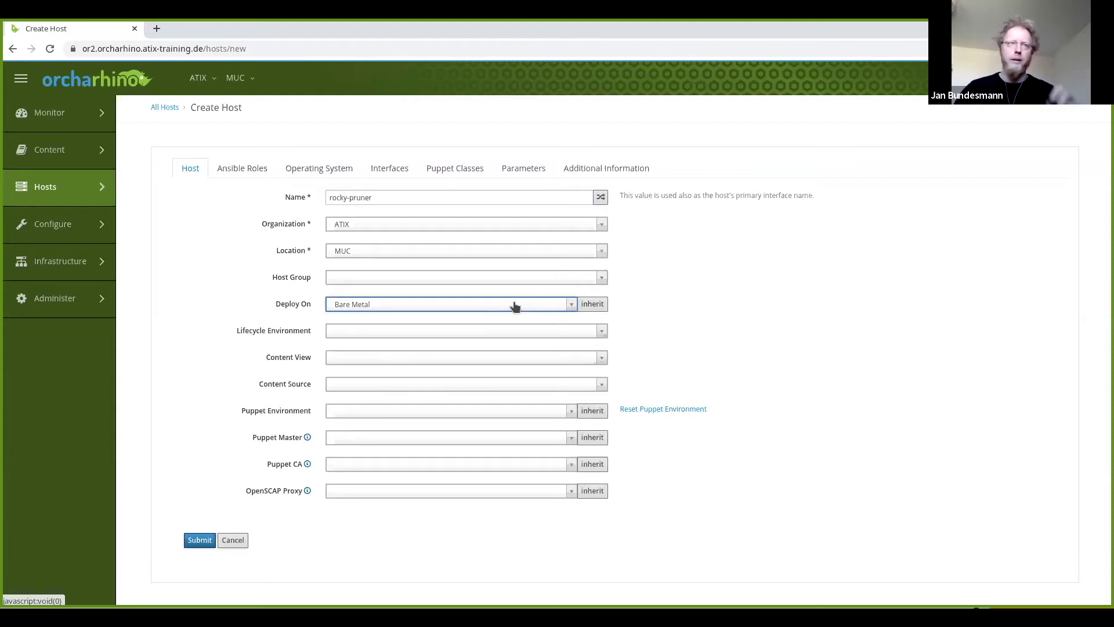
{"action": "mouse_move", "coordinate": [75, 259]}
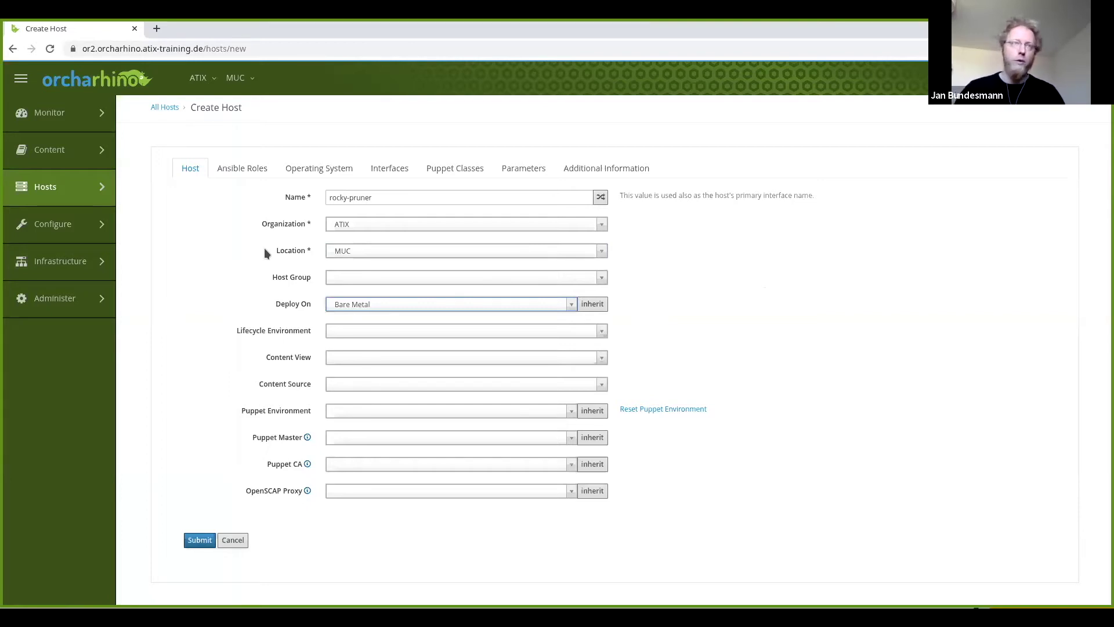
{"action": "mouse_move", "coordinate": [49, 150]}
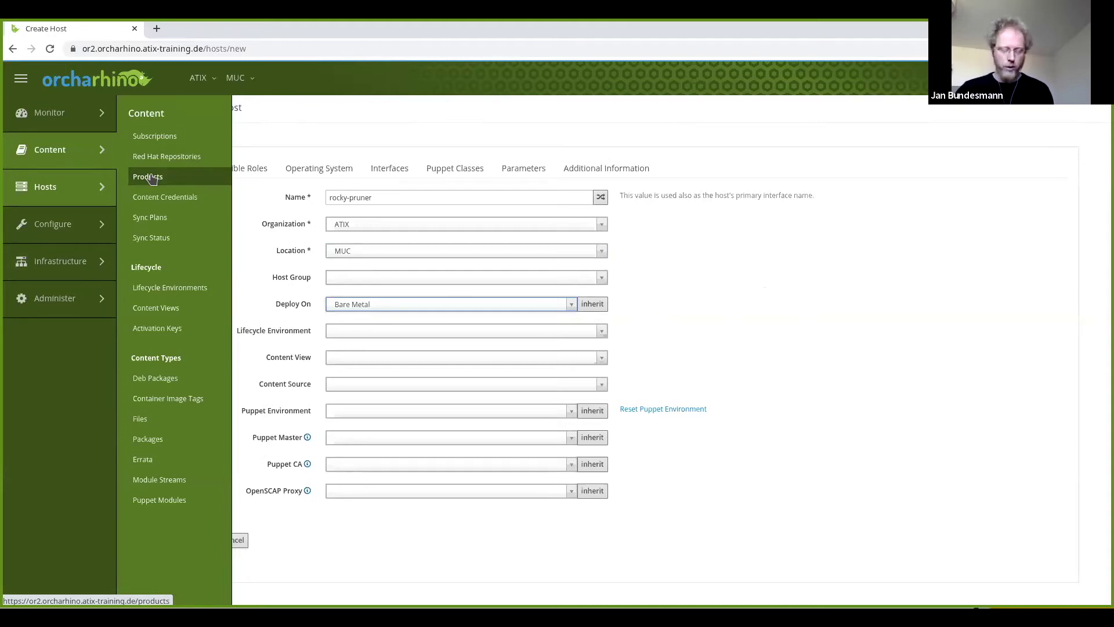
From the Products list, create and save a product named centos7.
{"action": "left_click", "coordinate": [148, 177]}
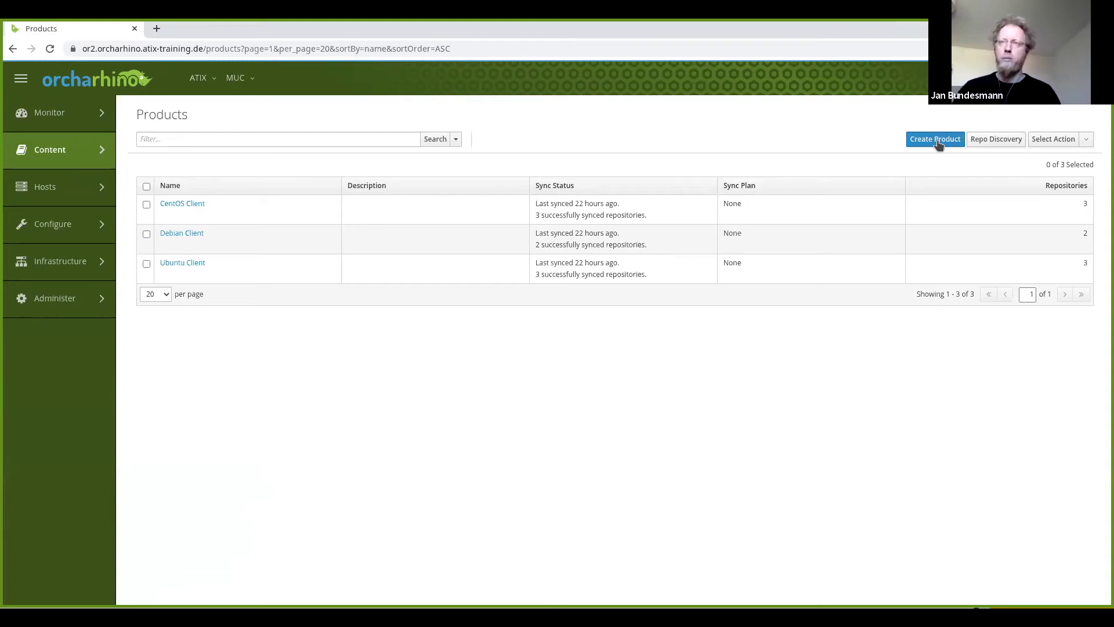
{"action": "left_click", "coordinate": [936, 140]}
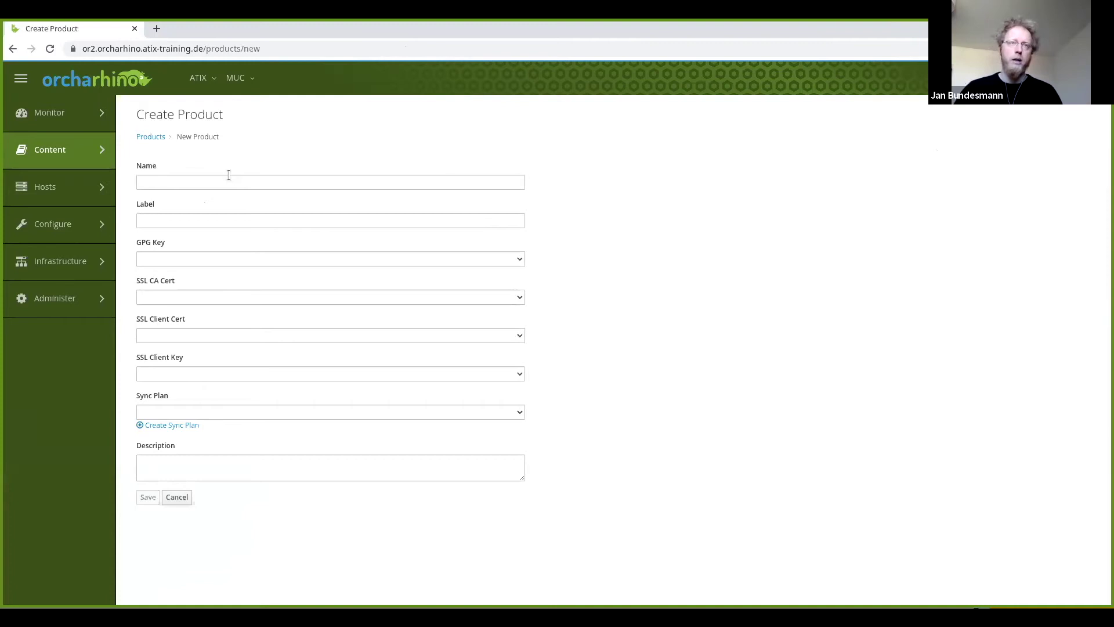
{"action": "left_click", "coordinate": [228, 181]}
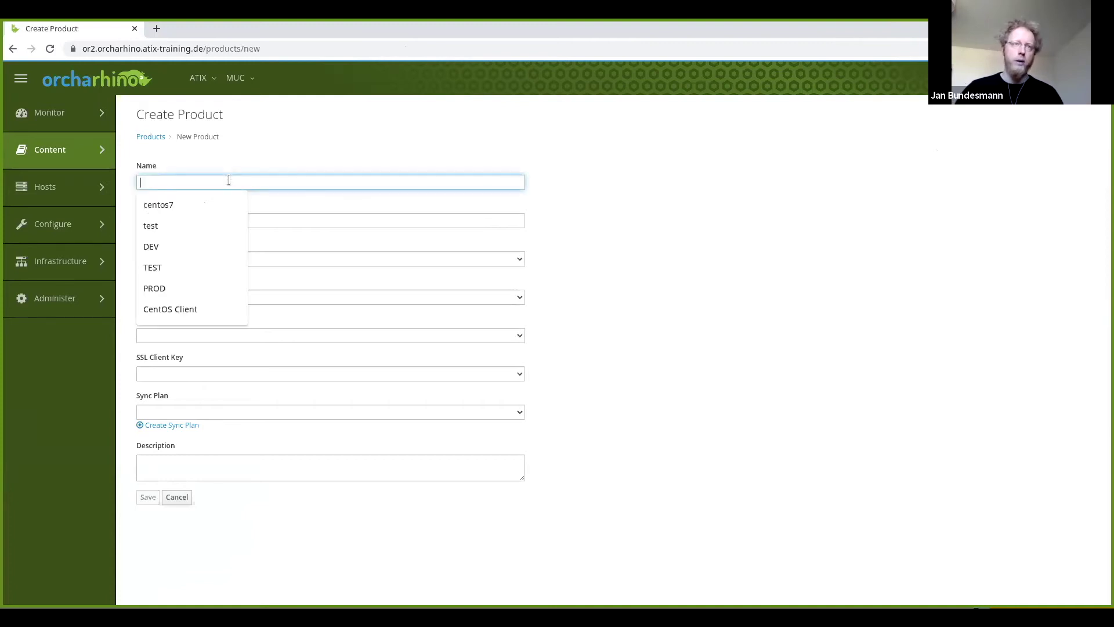
{"action": "left_click", "coordinate": [178, 206]}
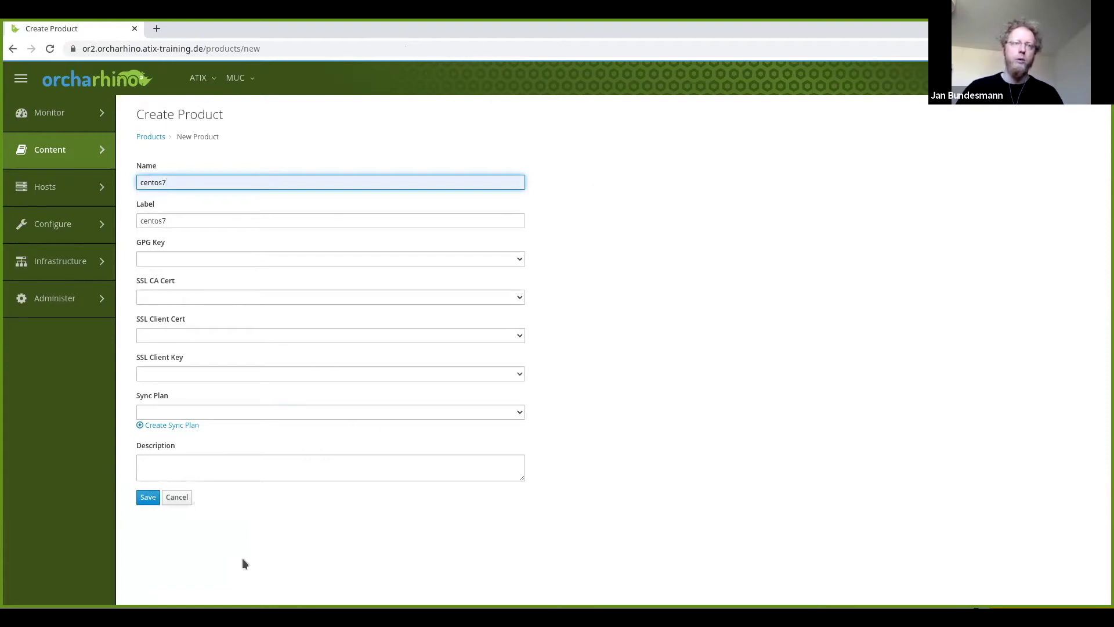
{"action": "left_click", "coordinate": [148, 499]}
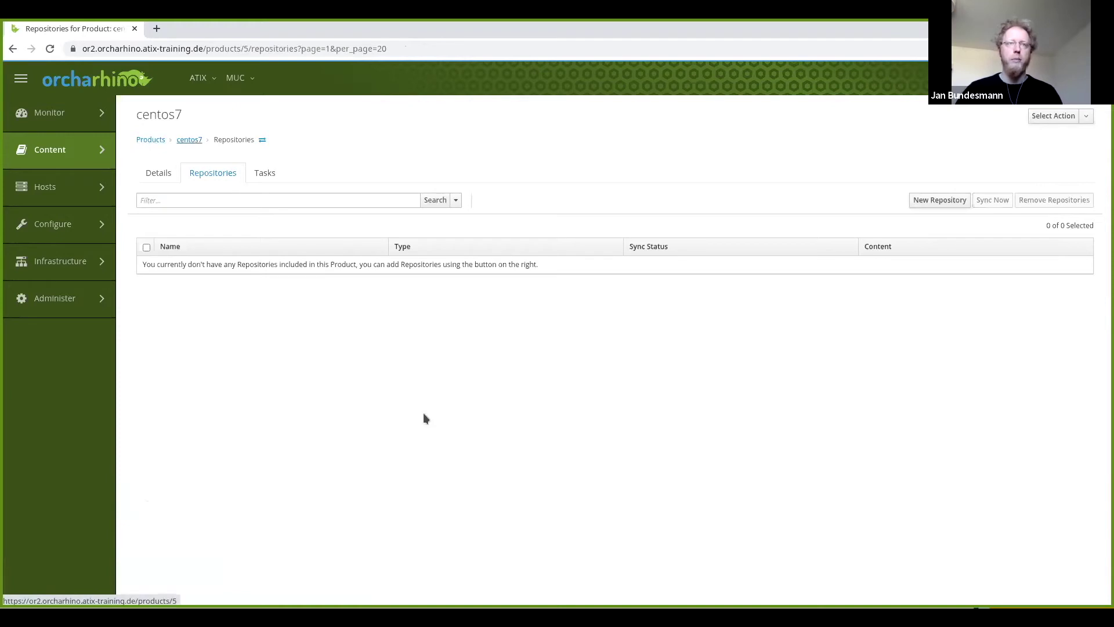
Add yum repository 'os' to centos7 with the Hetzner CentOS 7 os x86_64 mirror URL.
{"action": "left_click", "coordinate": [927, 199]}
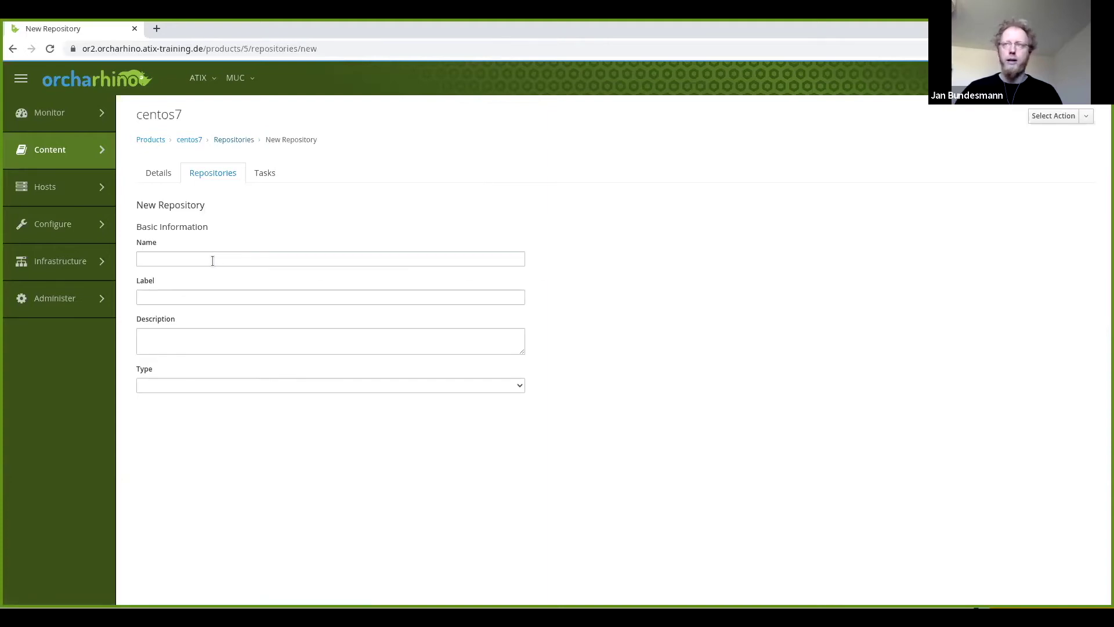
{"action": "left_click", "coordinate": [213, 261]}
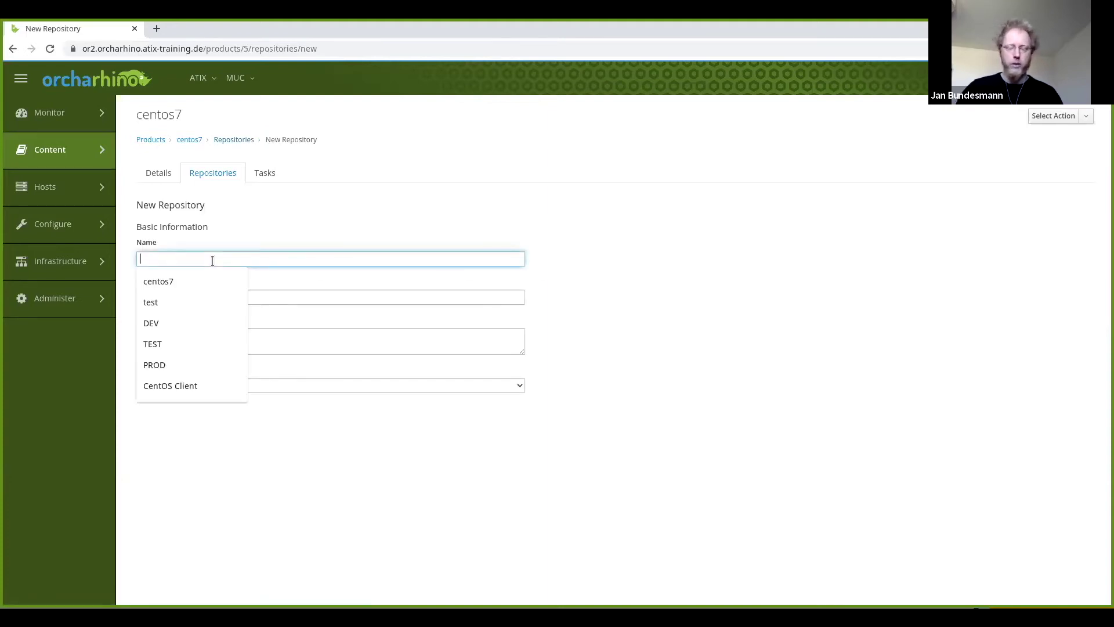
{"action": "type", "text": "os"}
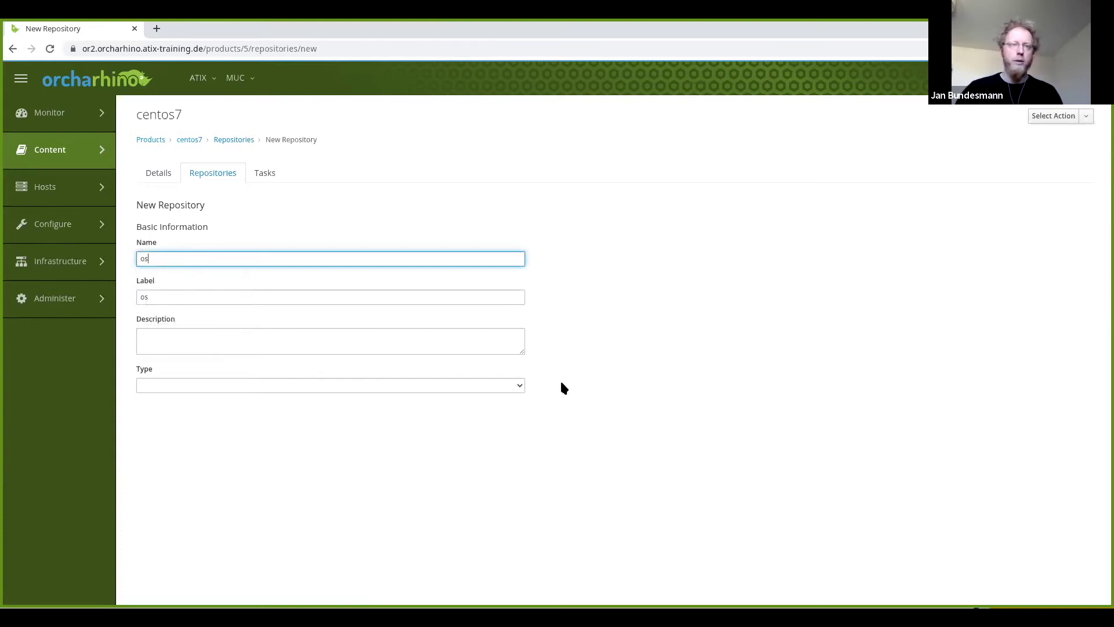
{"action": "left_click", "coordinate": [516, 384]}
{"action": "left_click", "coordinate": [366, 451]}
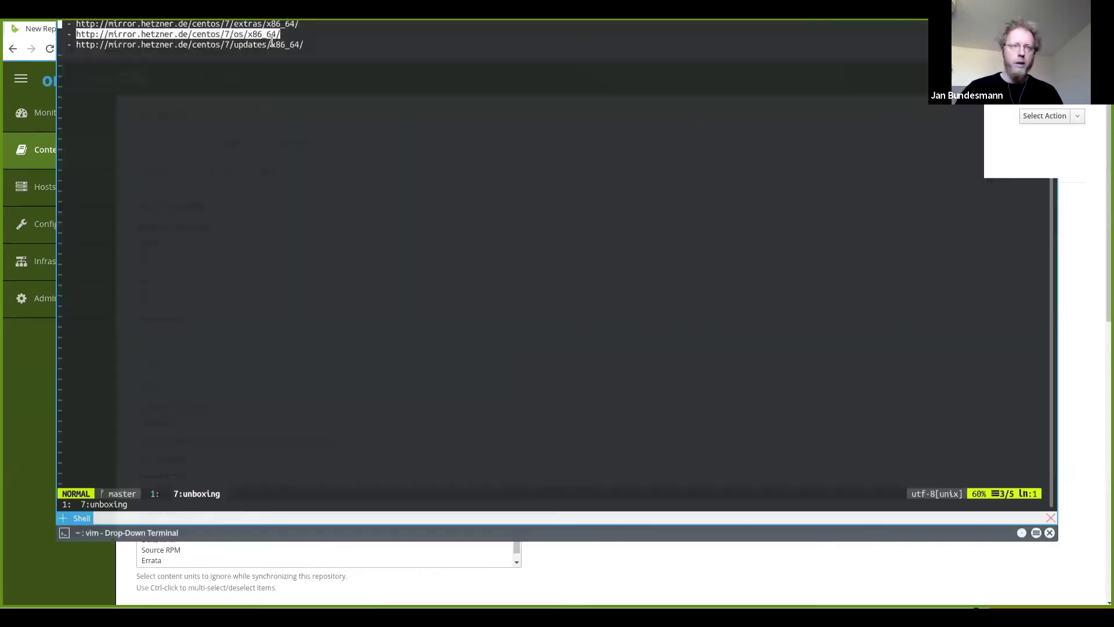
{"action": "left_click", "coordinate": [527, 338]}
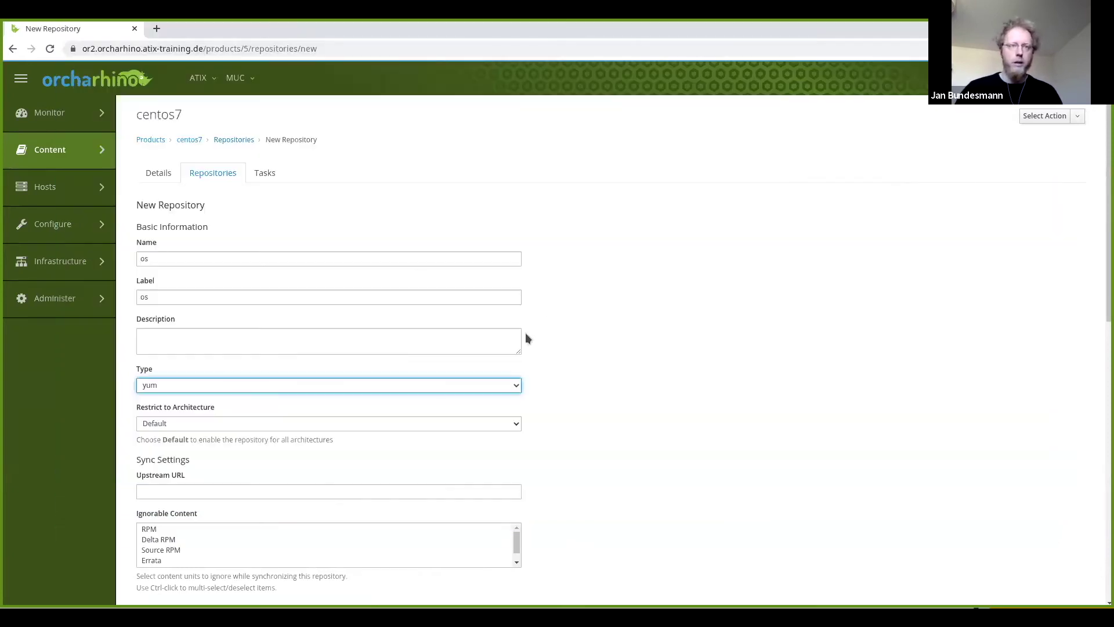
{"action": "left_click", "coordinate": [197, 489]}
{"action": "type", "text": "http://mirror.hetzner.de/centos/7/os/x86_64/"}
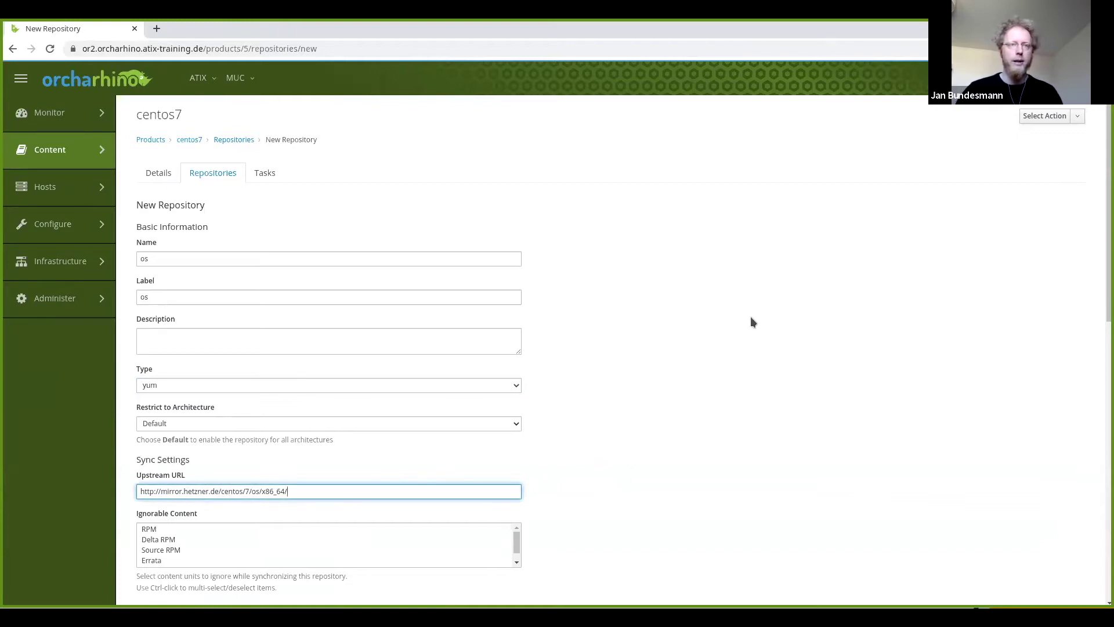
{"action": "scroll", "coordinate": [752, 318], "scroll_direction": "down", "scroll_amount": 4}
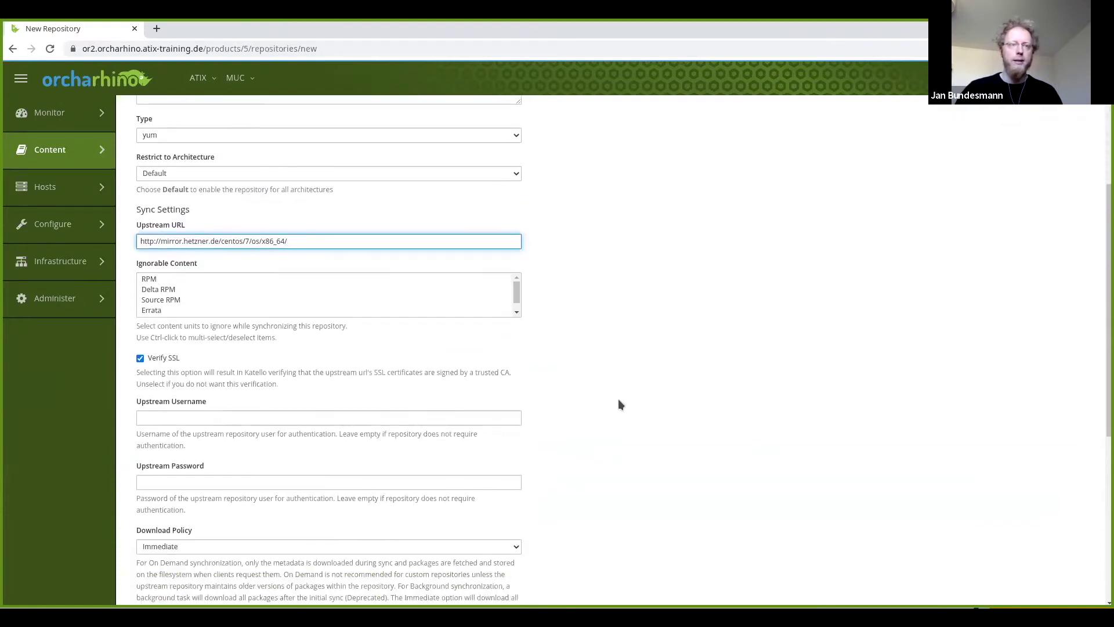
{"action": "scroll", "coordinate": [619, 401], "scroll_direction": "down", "scroll_amount": 6}
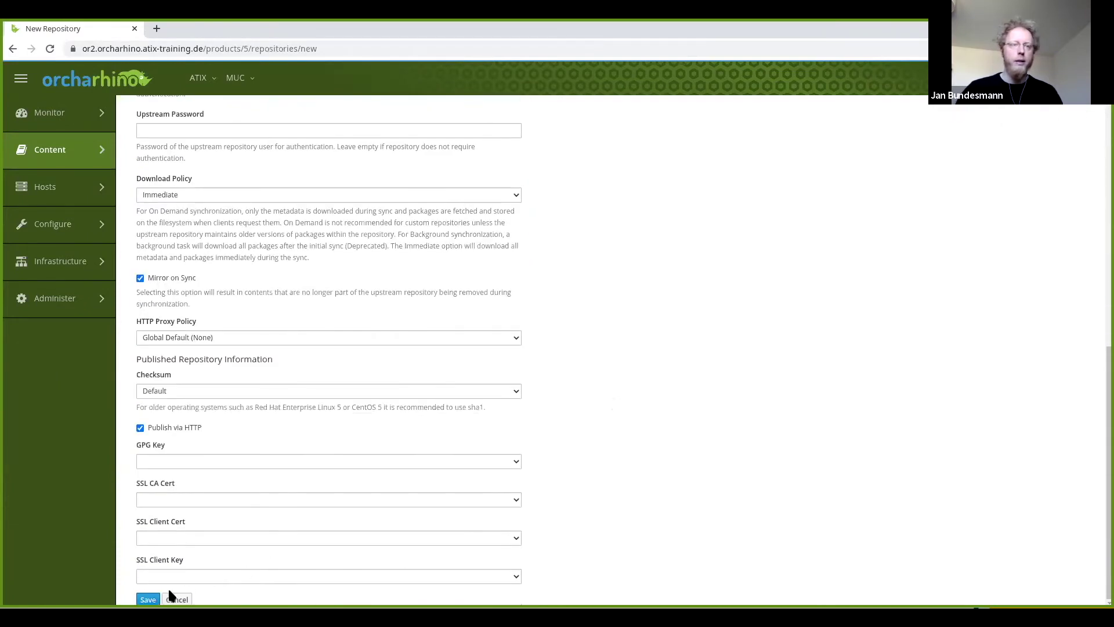
{"action": "left_click", "coordinate": [147, 599]}
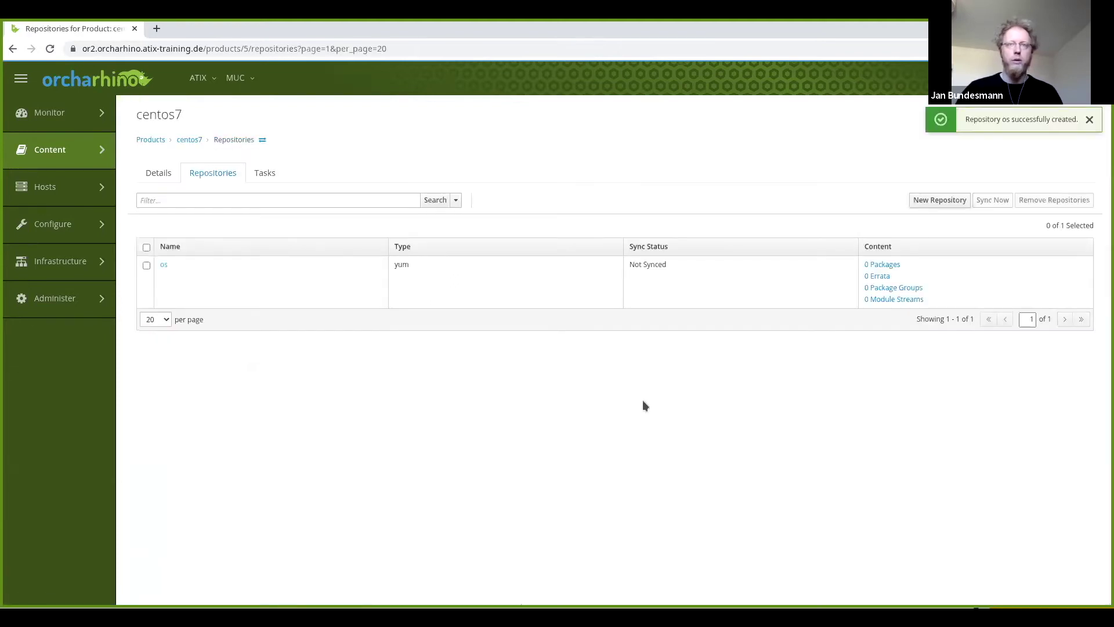
Add yum repository 'updates' using the Hetzner CentOS 7 updates x86_64 mirror as upstream.
{"action": "left_click", "coordinate": [914, 201]}
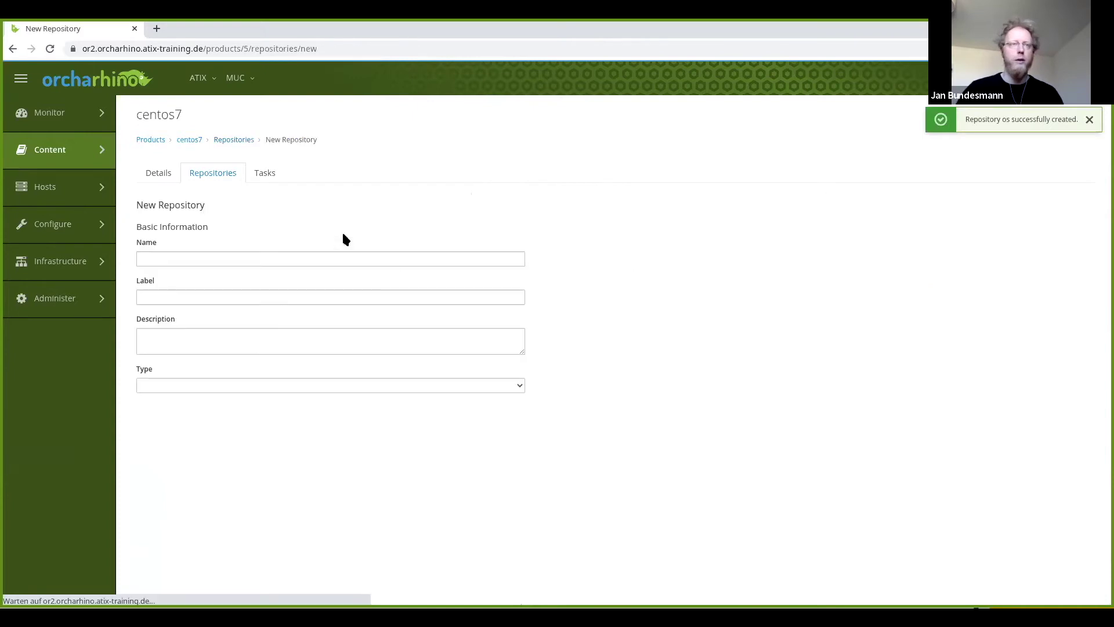
{"action": "left_click", "coordinate": [307, 258]}
{"action": "type", "text": "updates"}
{"action": "left_click", "coordinate": [511, 383]}
{"action": "left_click", "coordinate": [276, 450]}
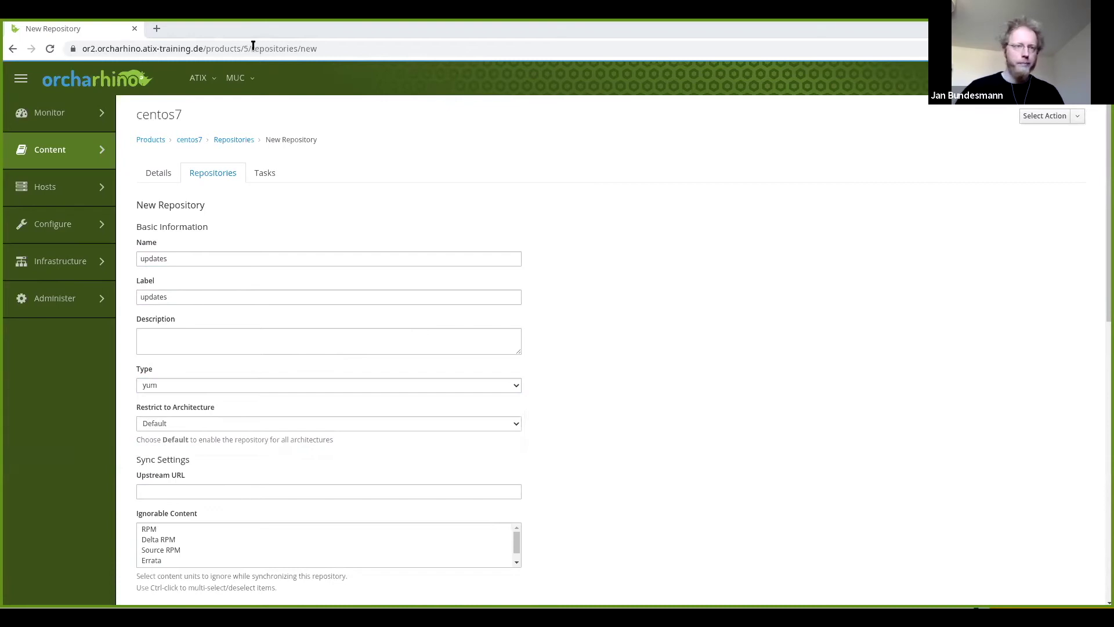
{"action": "key", "text": "Tab"}
{"action": "key", "text": "Tab"}
{"action": "type", "text": "http://mirror.centos.org/centos/7/updates/x86_64/"}
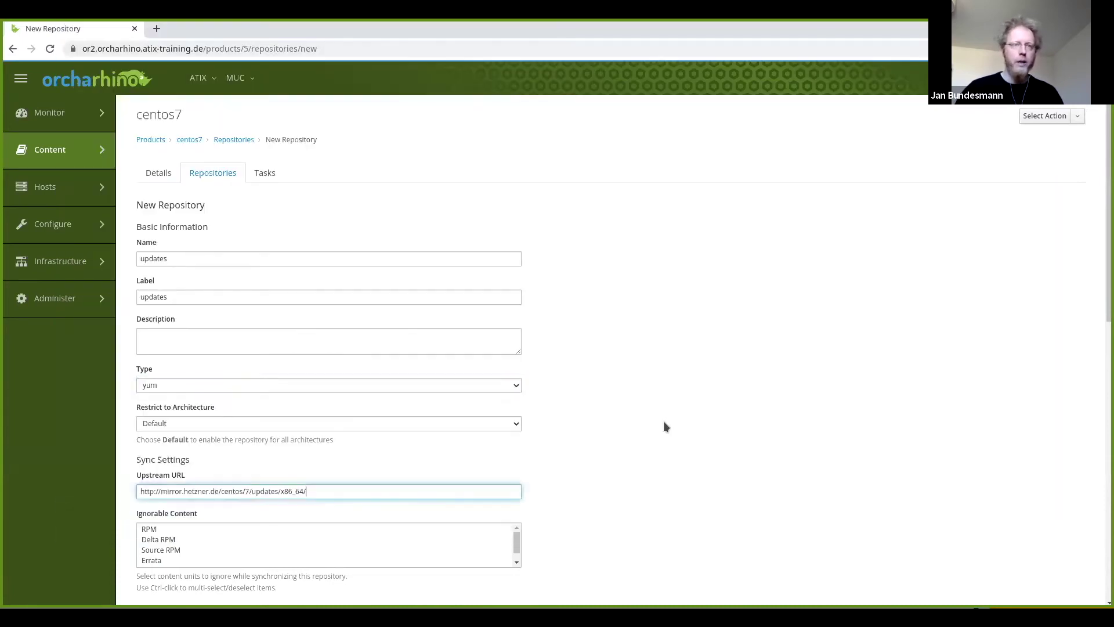
{"action": "scroll", "coordinate": [663, 420], "scroll_direction": "down", "scroll_amount": 8}
{"action": "scroll", "coordinate": [221, 586], "scroll_direction": "down", "scroll_amount": 2}
{"action": "left_click", "coordinate": [152, 599]}
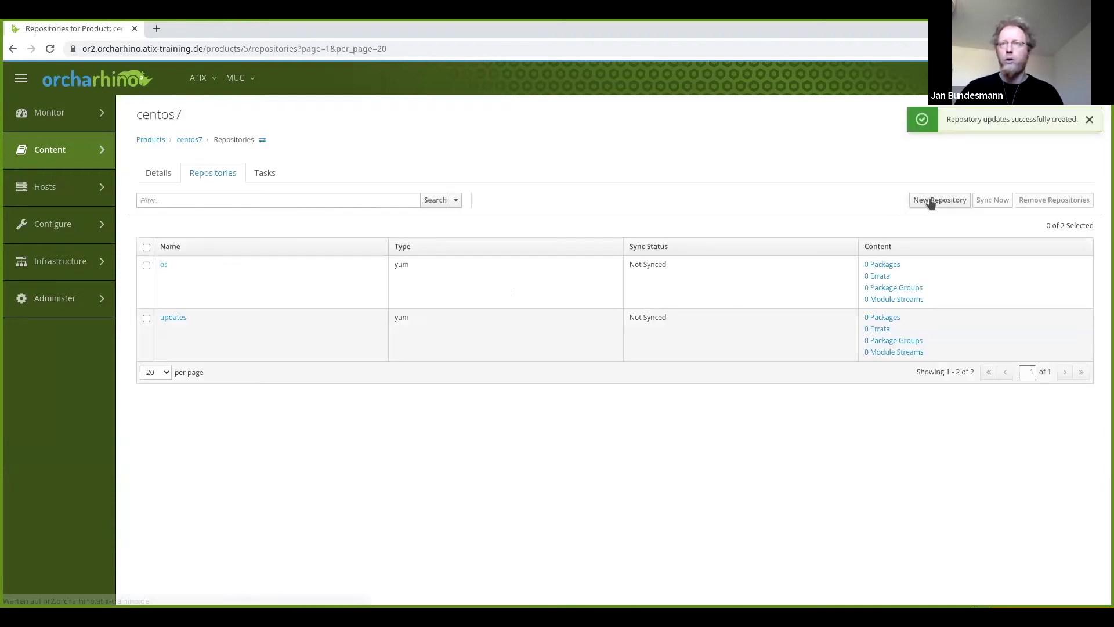
Add yum repository 'extras' using the Hetzner CentOS 7 extras x86_64 mirror as upstream.
{"action": "left_click", "coordinate": [930, 199]}
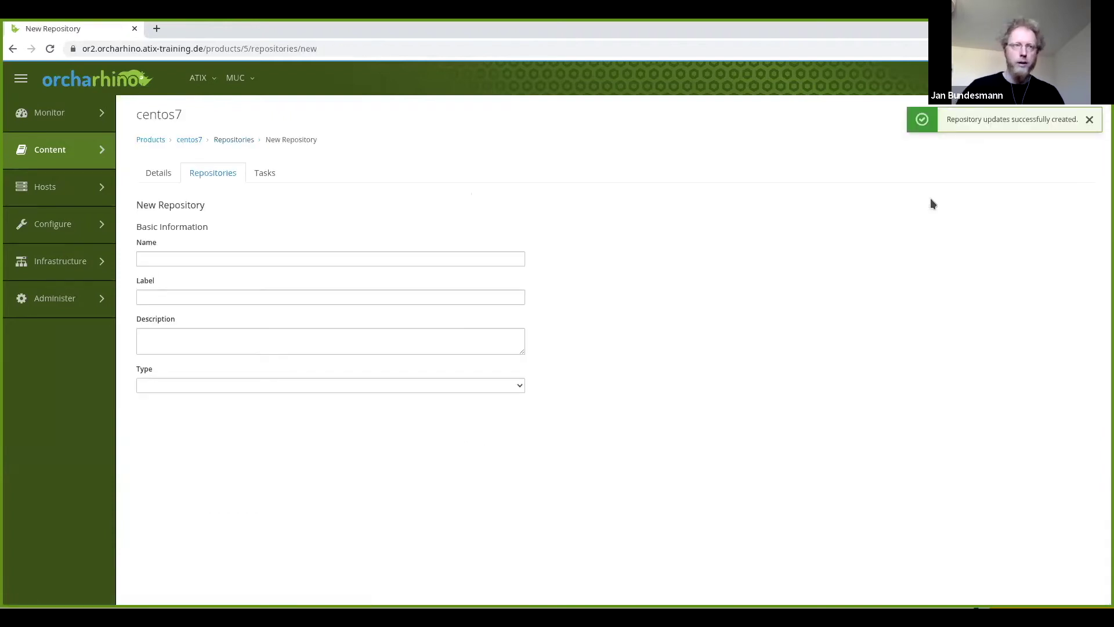
{"action": "left_click", "coordinate": [480, 256]}
{"action": "type", "text": "extras"}
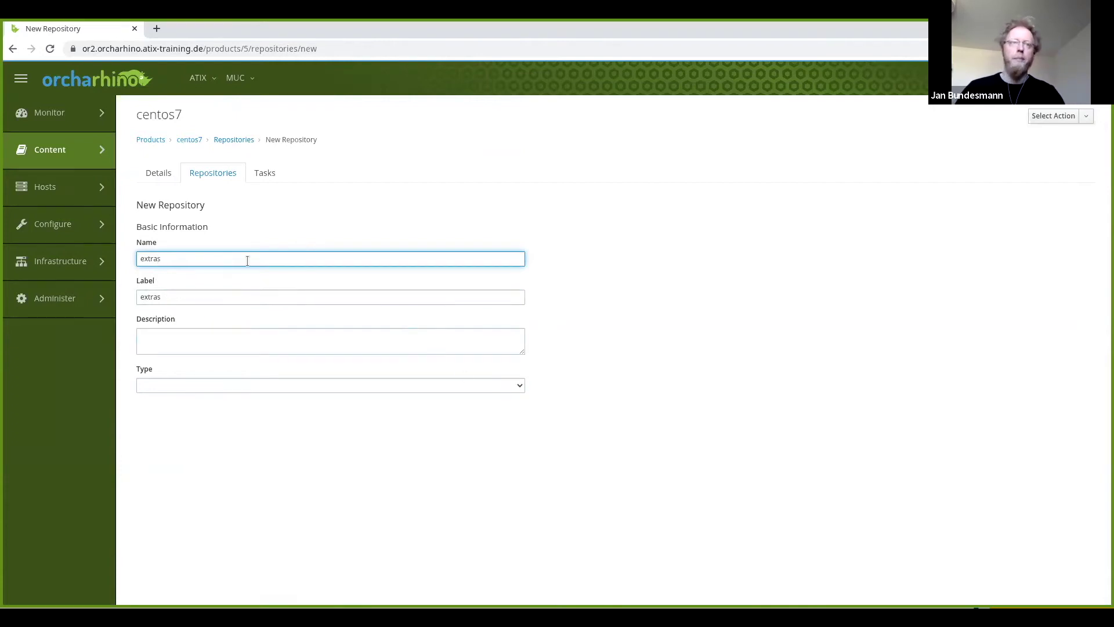
{"action": "left_click", "coordinate": [520, 385]}
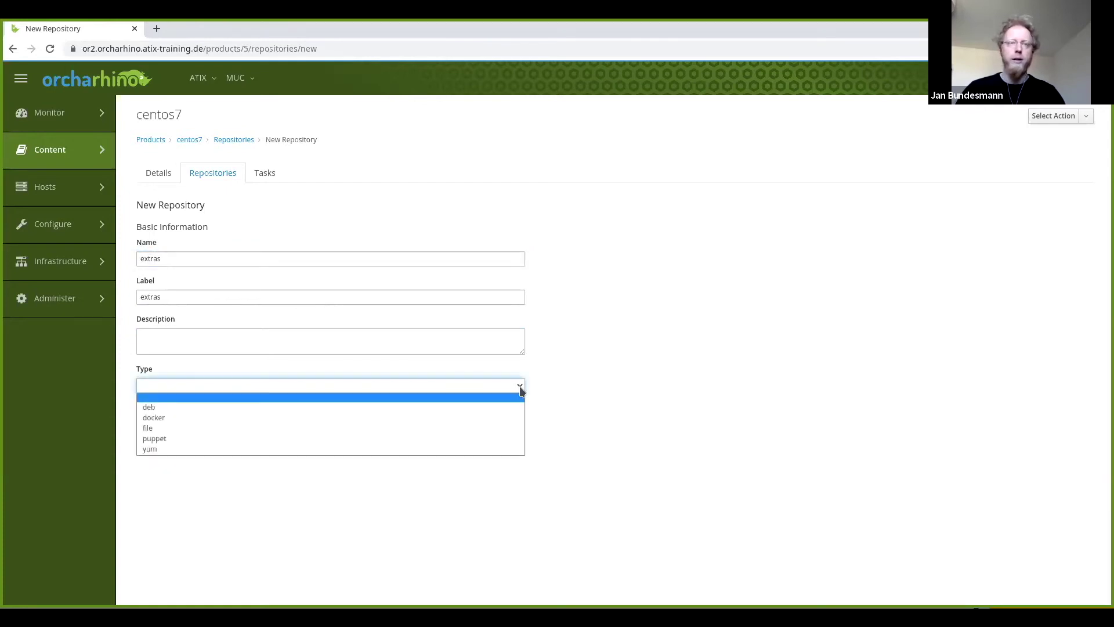
{"action": "left_click", "coordinate": [226, 451]}
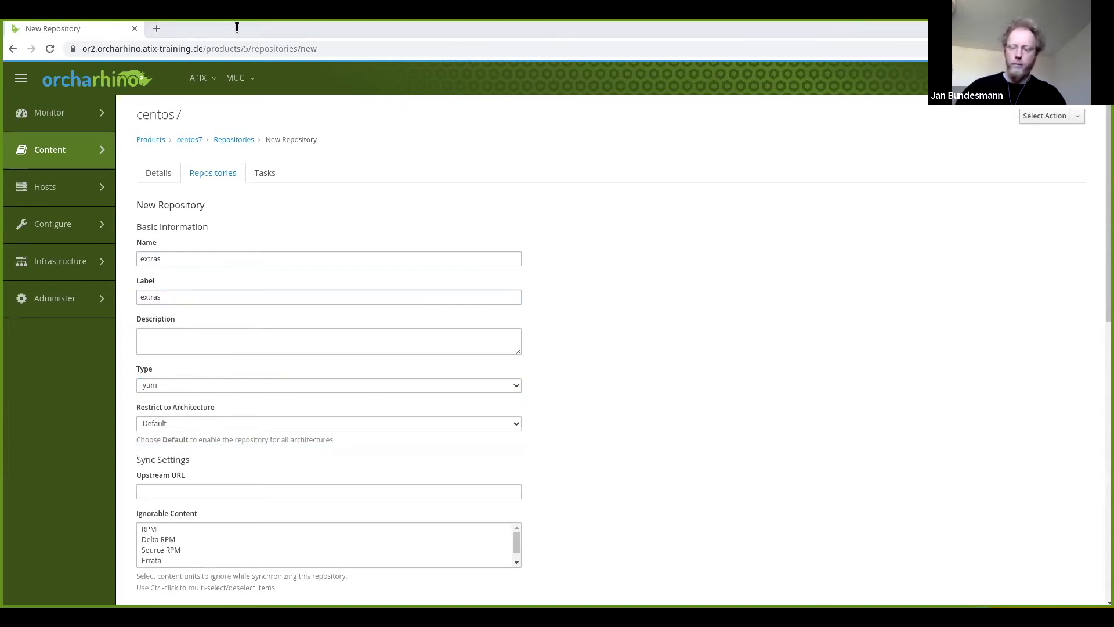
{"action": "key", "text": "alt+Tab"}
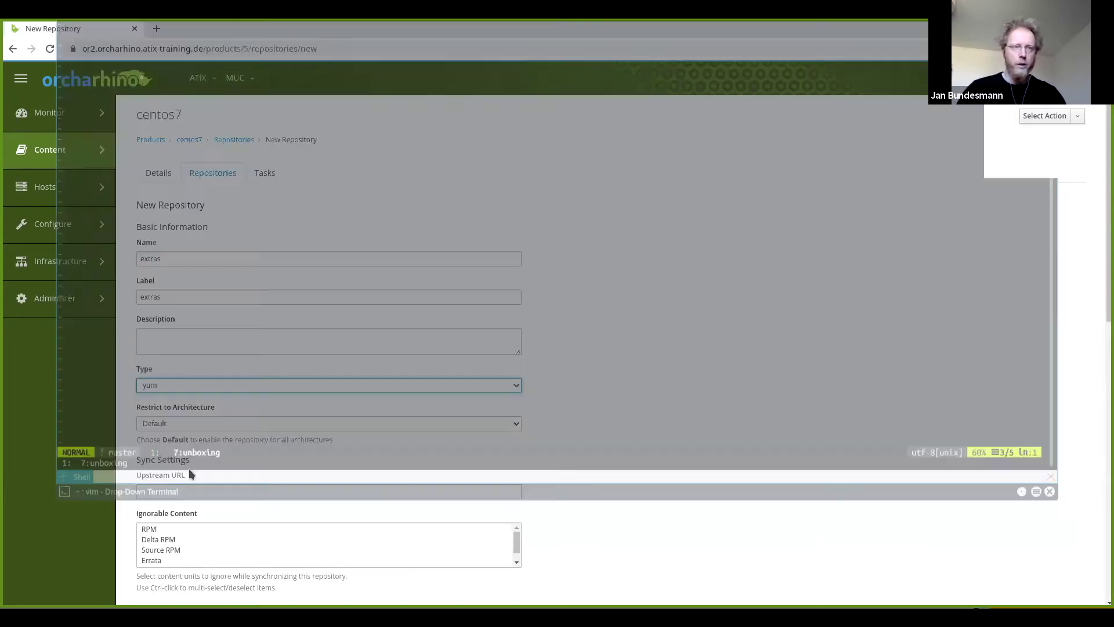
{"action": "left_click", "coordinate": [268, 492]}
{"action": "type", "text": "http://mirror.centos.org/centos/7/extras/x86_64/"}
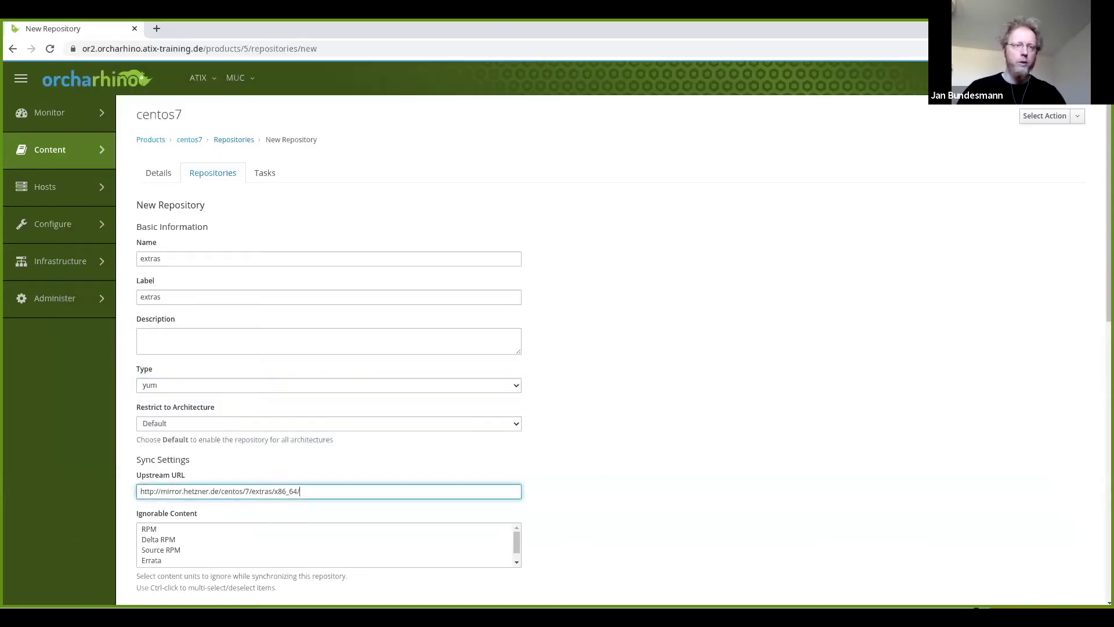
{"action": "scroll", "coordinate": [268, 491], "scroll_direction": "down", "scroll_amount": 10}
{"action": "left_click", "coordinate": [148, 599]}
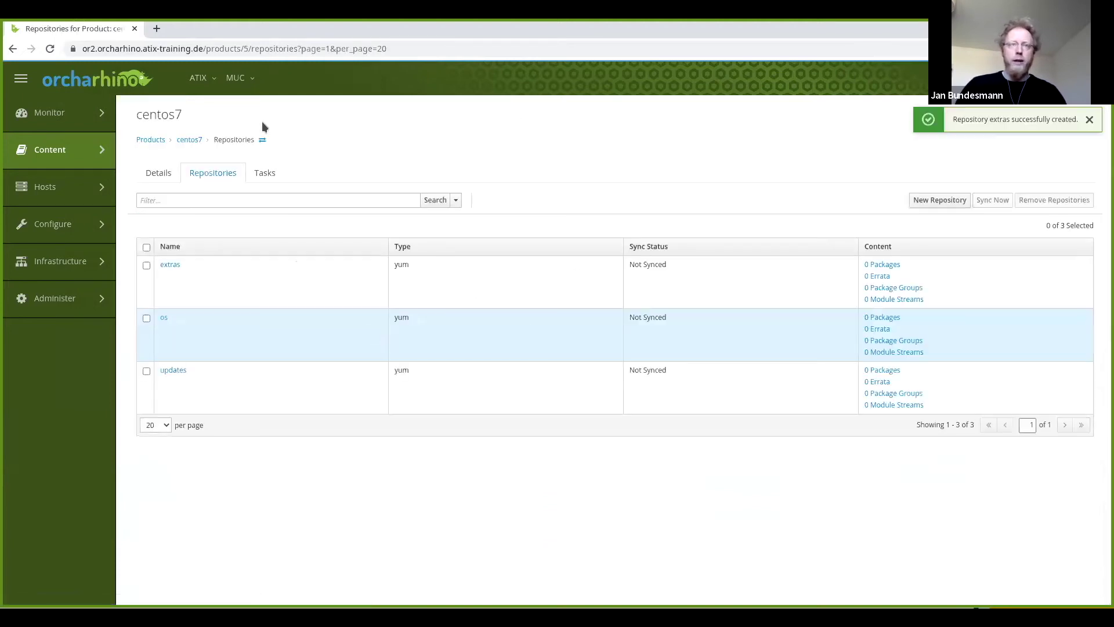
Select the os, updates and extras repositories and sync them now.
{"action": "left_click", "coordinate": [146, 248]}
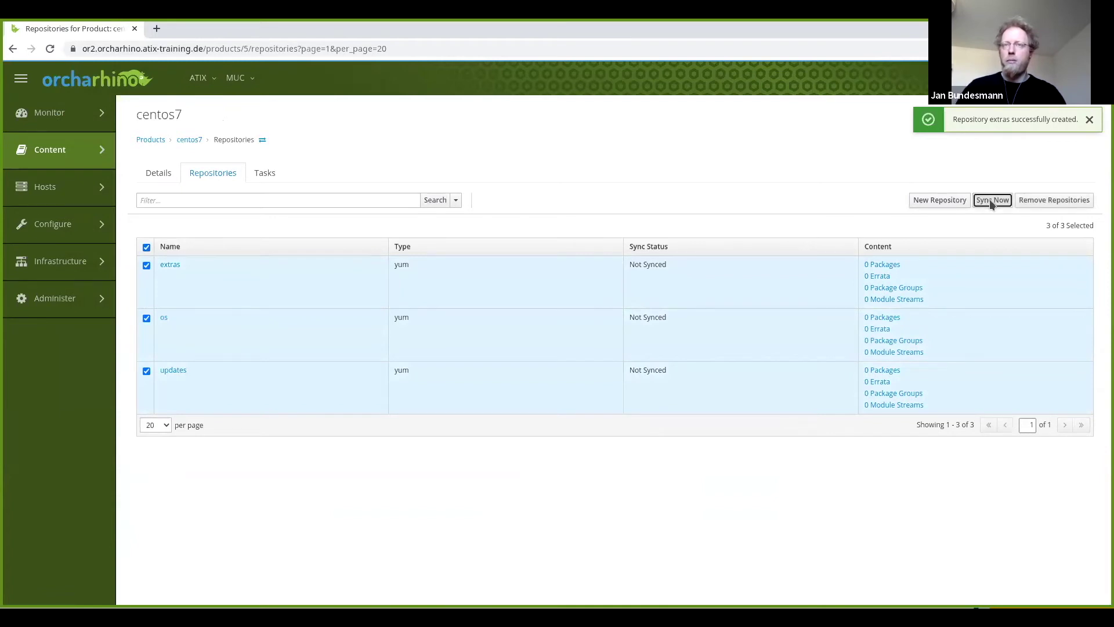
{"action": "left_click", "coordinate": [991, 202]}
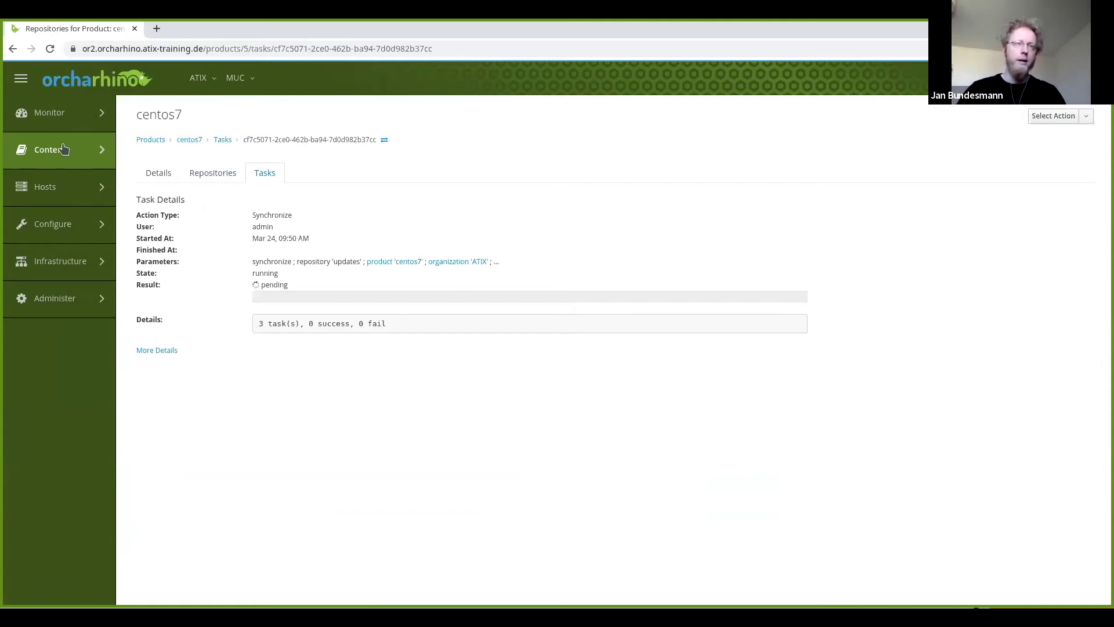
{"action": "mouse_move", "coordinate": [63, 149]}
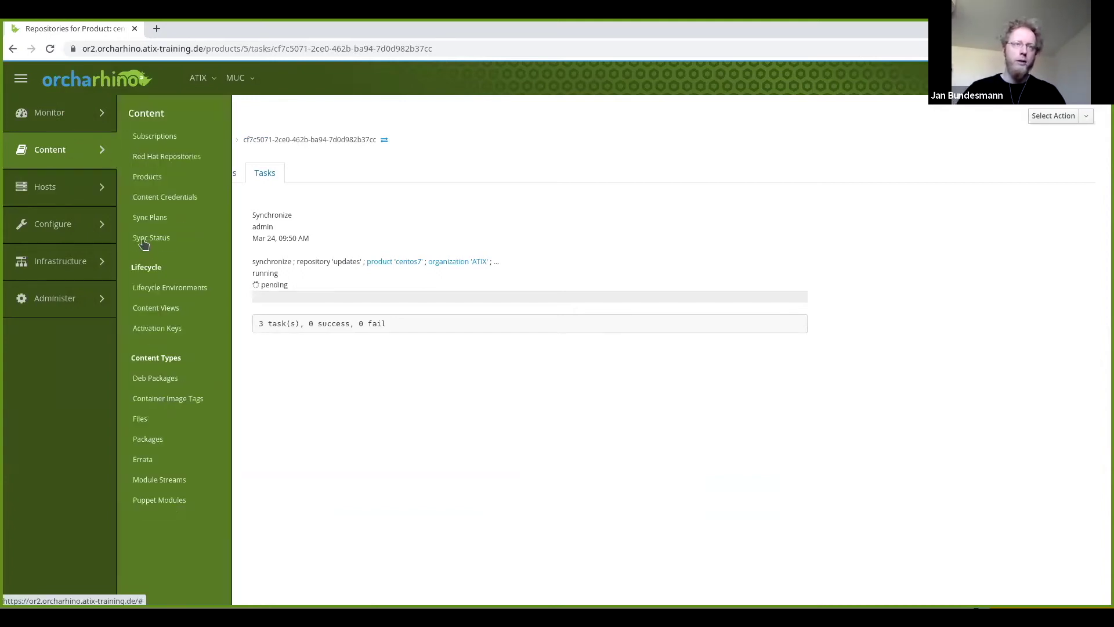
Open Content > Sync Status filtered to Active only to watch the centos7 syncs.
{"action": "left_click", "coordinate": [145, 239]}
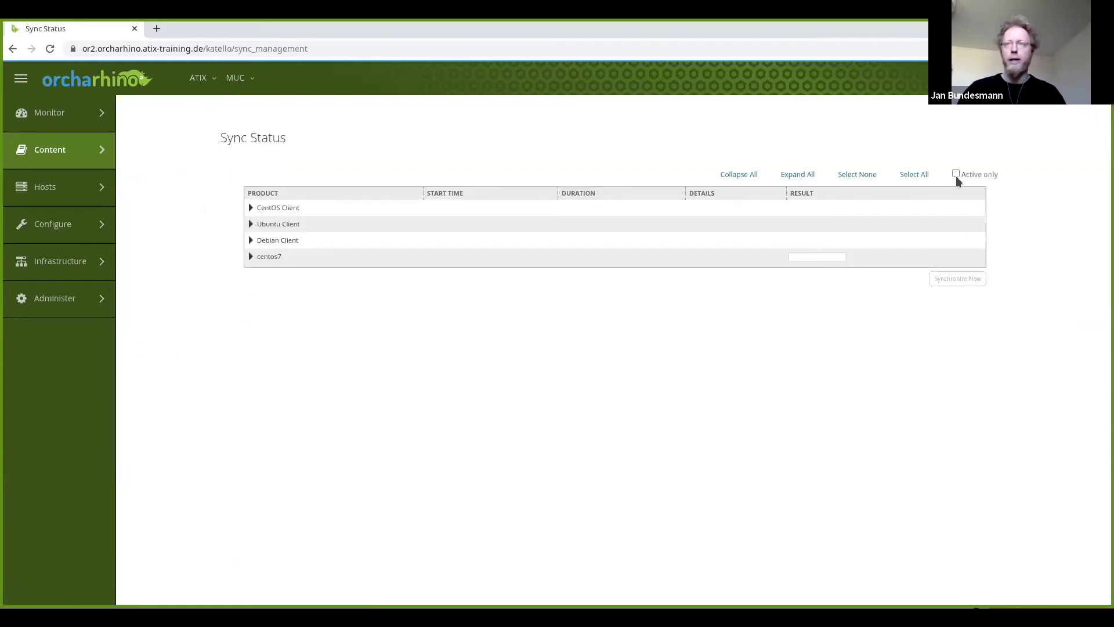
{"action": "left_click", "coordinate": [968, 172]}
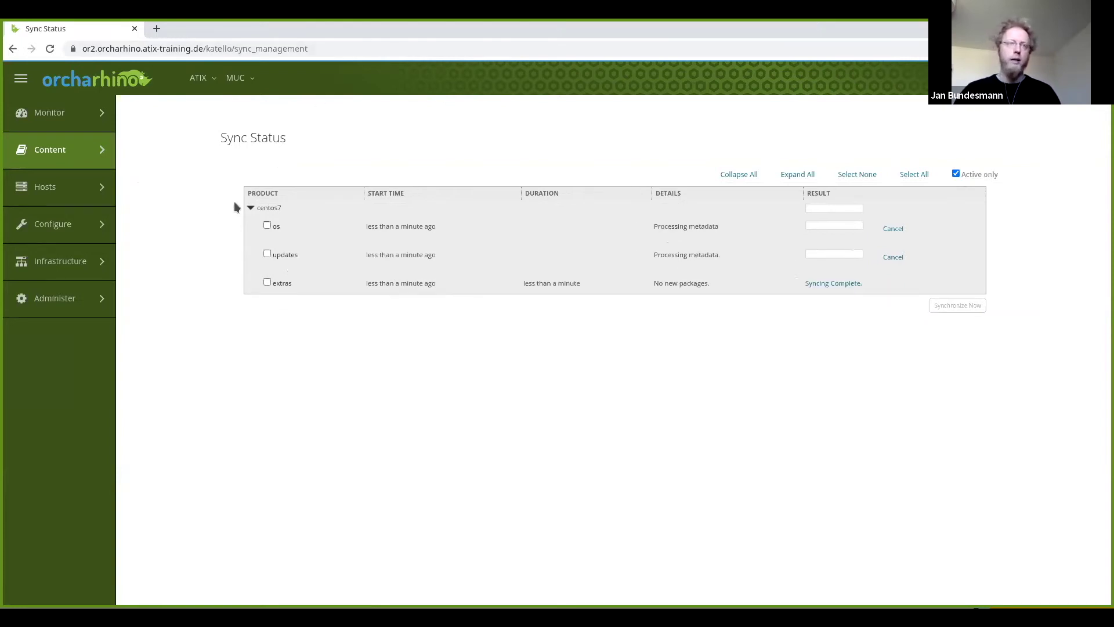
{"action": "mouse_move", "coordinate": [86, 265]}
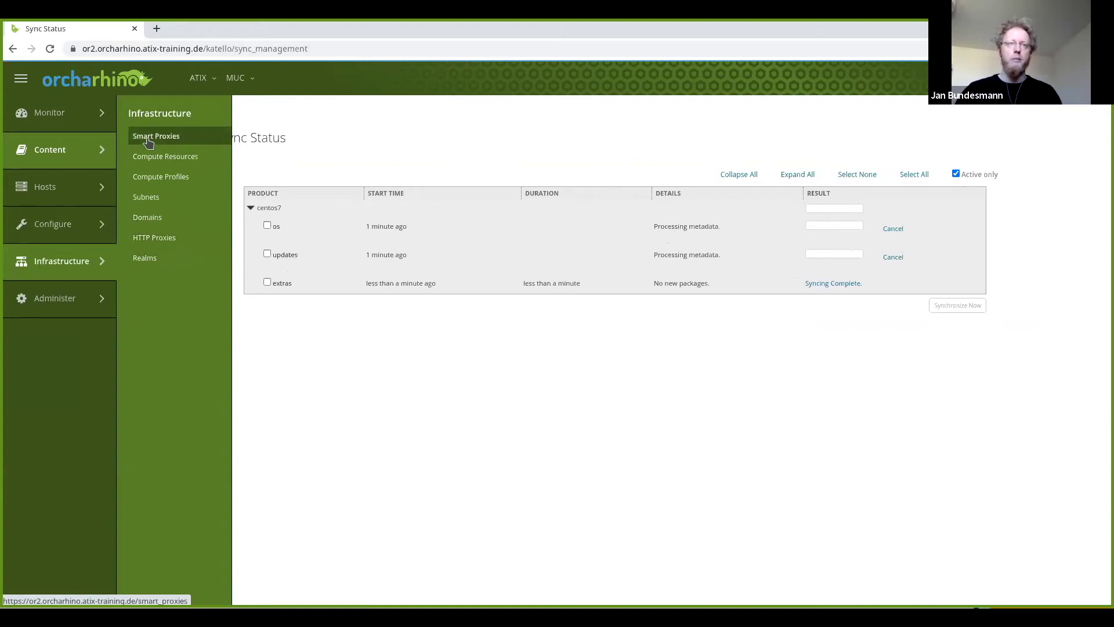
Open smart proxy or2.orcharhino.atix-training.de, point out Ansible, DHCP and DNS, then view Services.
{"action": "left_click", "coordinate": [148, 140]}
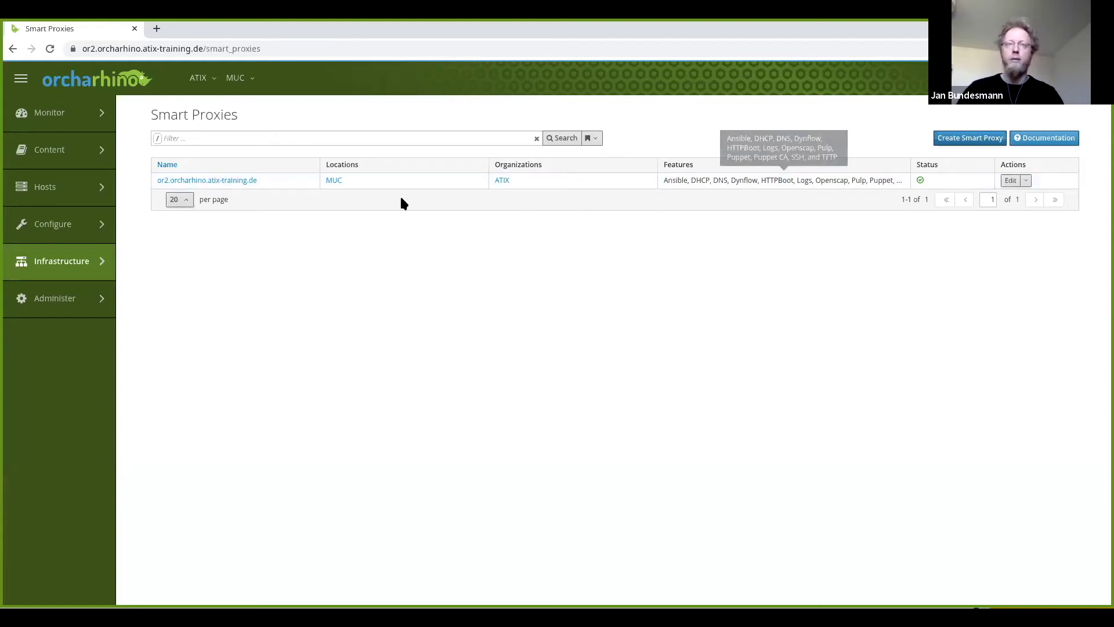
{"action": "left_click", "coordinate": [239, 180]}
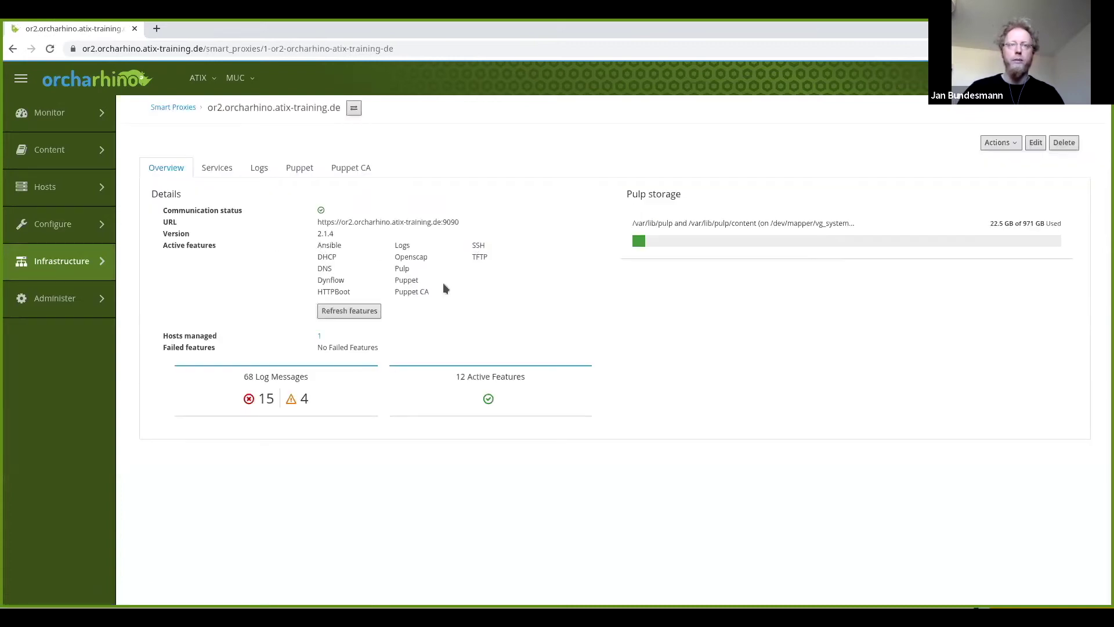
{"action": "double_click", "coordinate": [329, 245]}
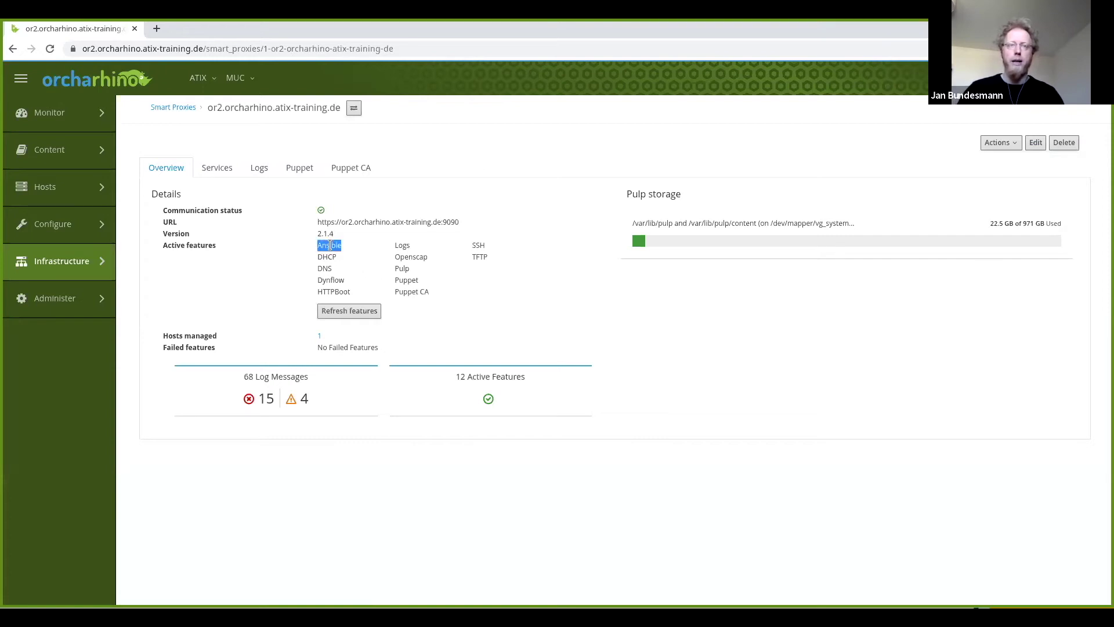
{"action": "double_click", "coordinate": [326, 257]}
{"action": "double_click", "coordinate": [325, 268]}
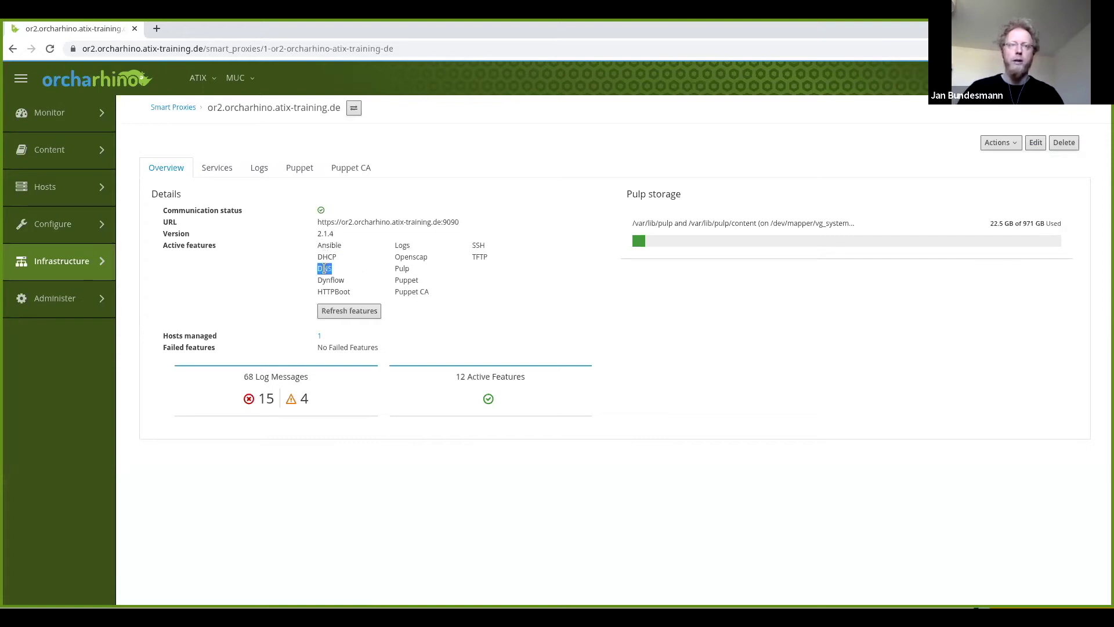
{"action": "left_click", "coordinate": [217, 170]}
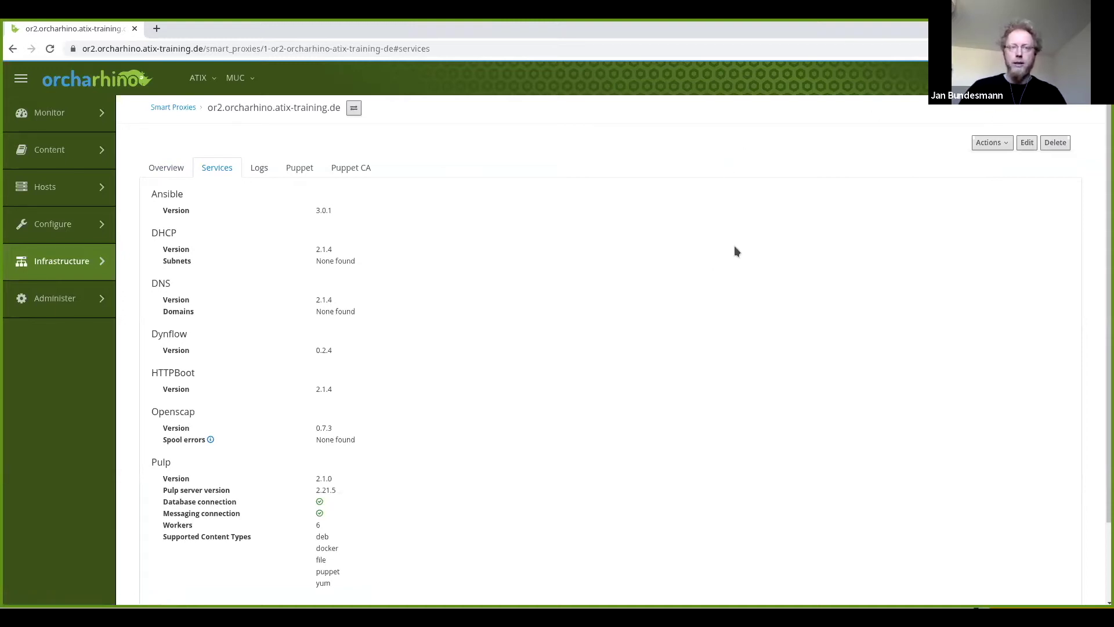
Start importing the smart proxy's IPv4 subnets from its actions menu.
{"action": "left_click", "coordinate": [992, 143]}
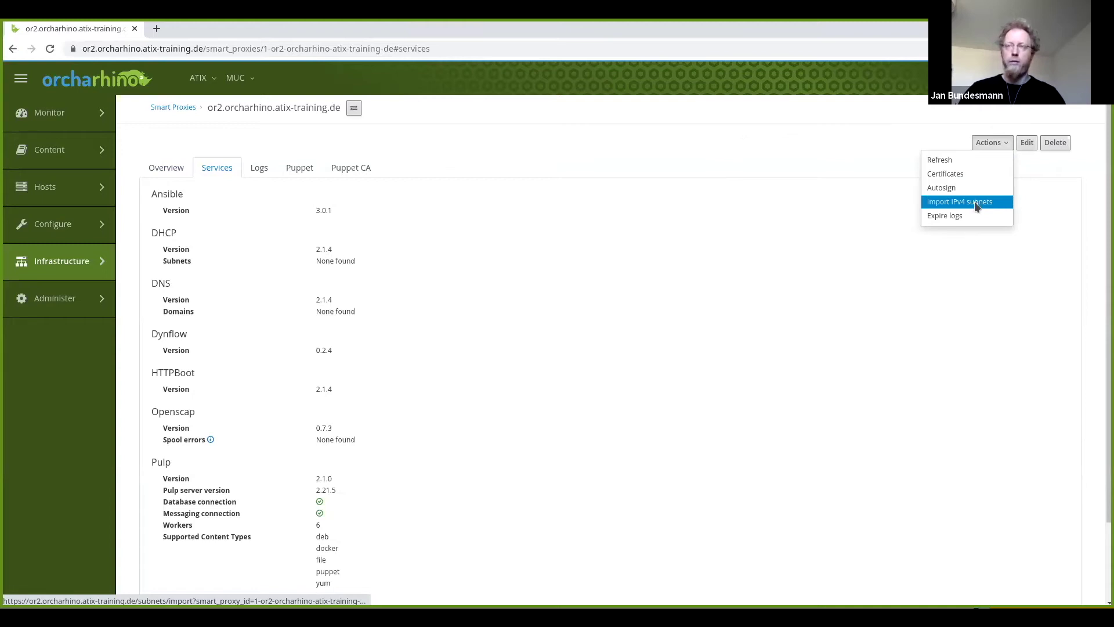
{"action": "left_click", "coordinate": [977, 207]}
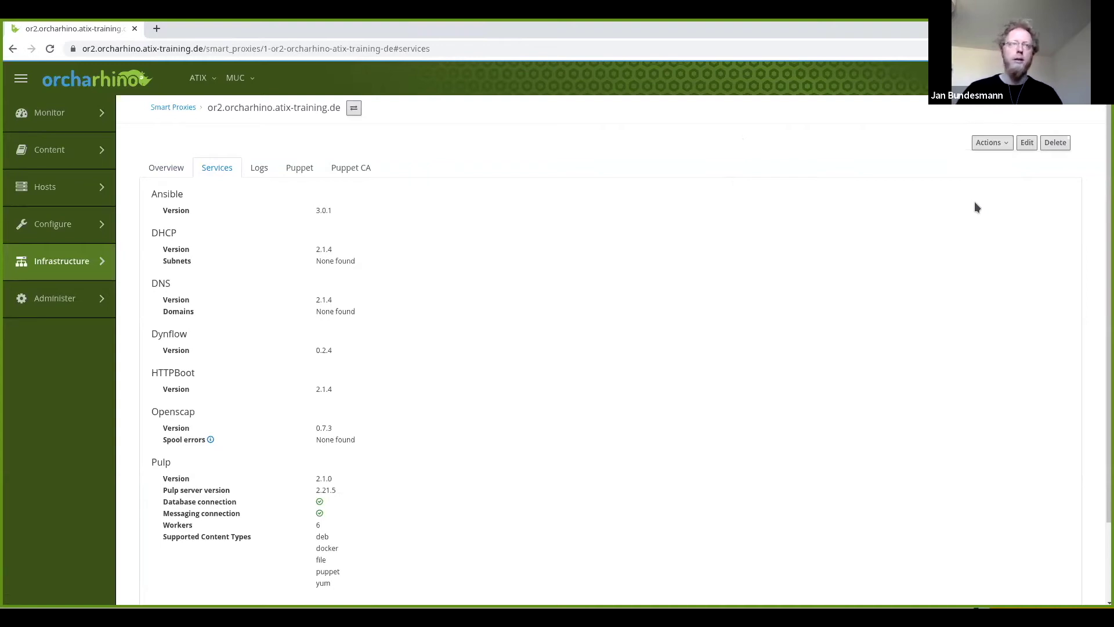
{"action": "left_click", "coordinate": [993, 143]}
{"action": "left_click", "coordinate": [952, 202]}
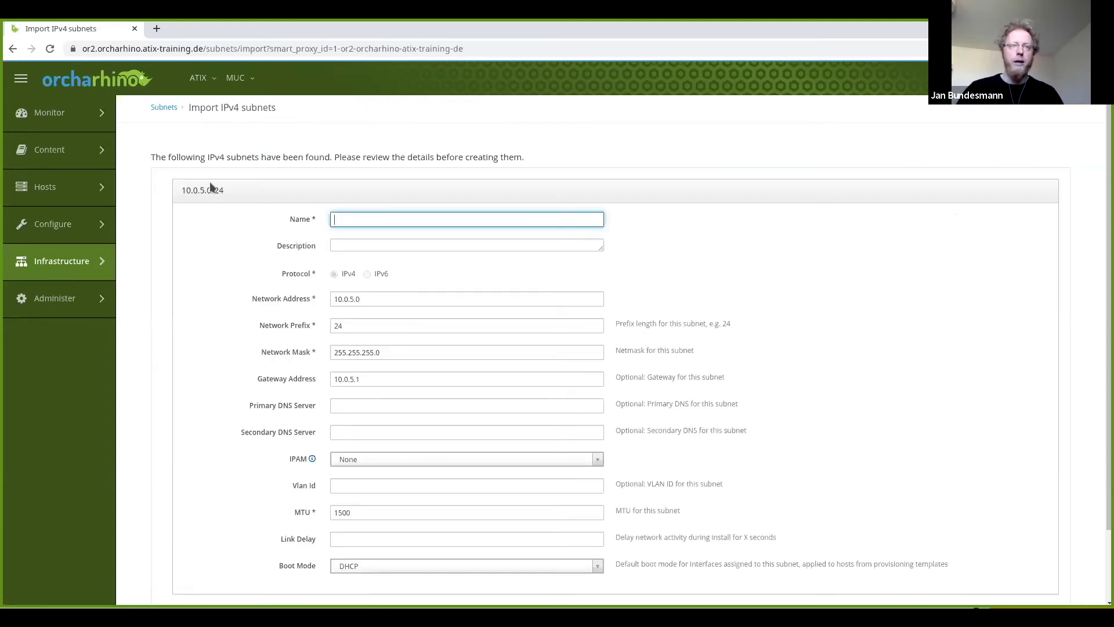
Name the imported 10.0.5.0/24 subnet 'orcharhino', set IPAM to DHCP, and submit.
{"action": "left_click", "coordinate": [369, 219]}
{"action": "type", "text": "orcharhino"}
{"action": "key", "text": "Escape"}
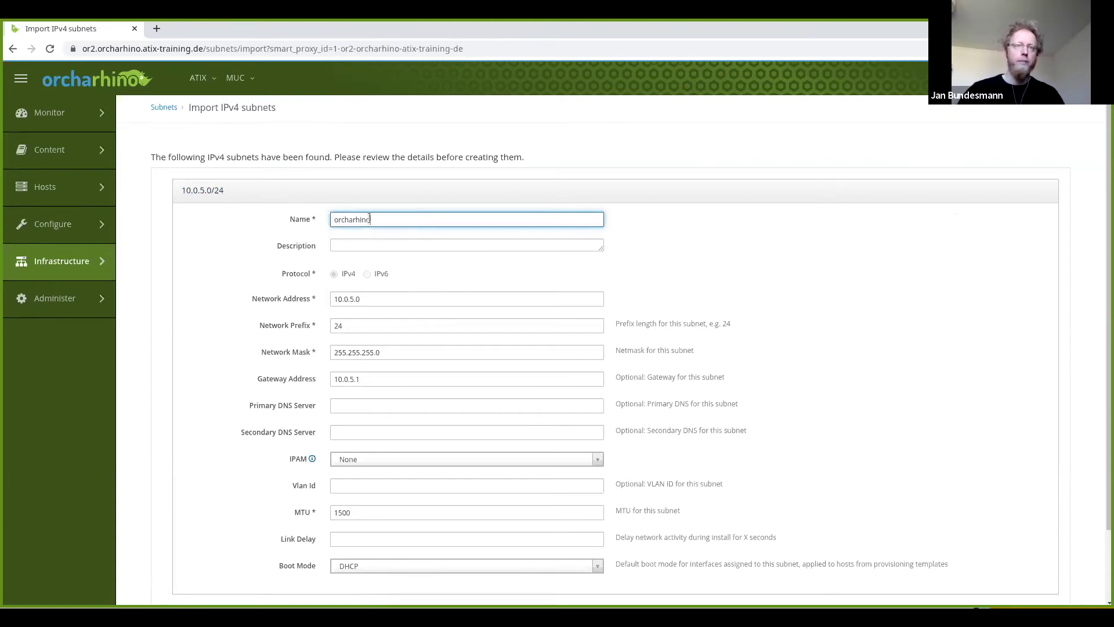
{"action": "scroll", "coordinate": [200, 245], "scroll_direction": "down", "scroll_amount": 1}
{"action": "scroll", "coordinate": [201, 246], "scroll_direction": "down", "scroll_amount": 1}
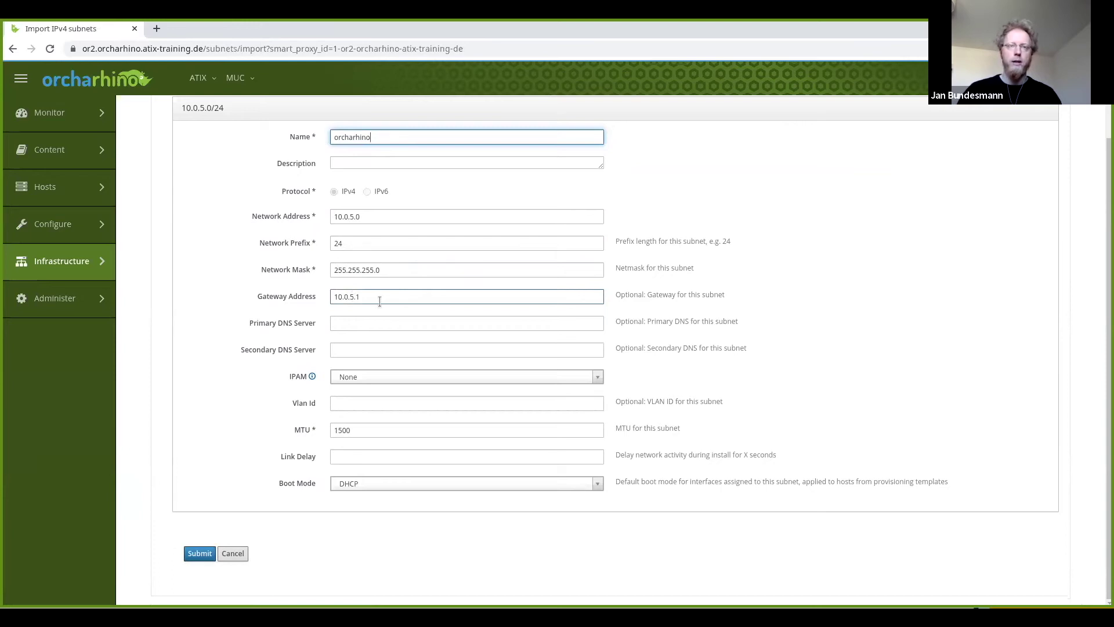
{"action": "left_click", "coordinate": [396, 377]}
{"action": "left_click", "coordinate": [378, 411]}
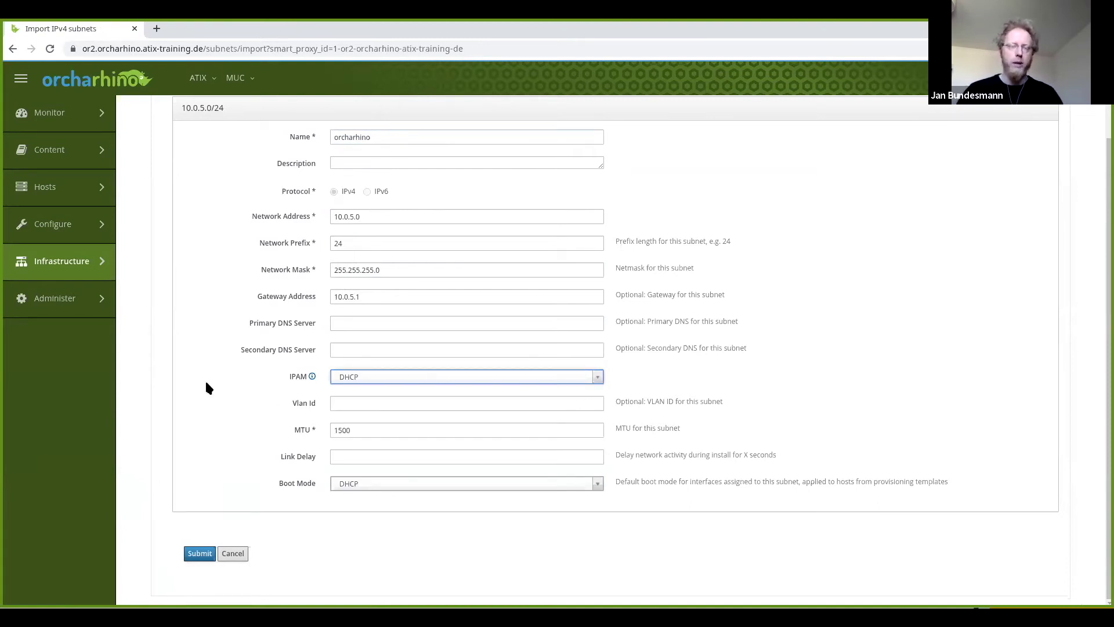
{"action": "left_click", "coordinate": [190, 556]}
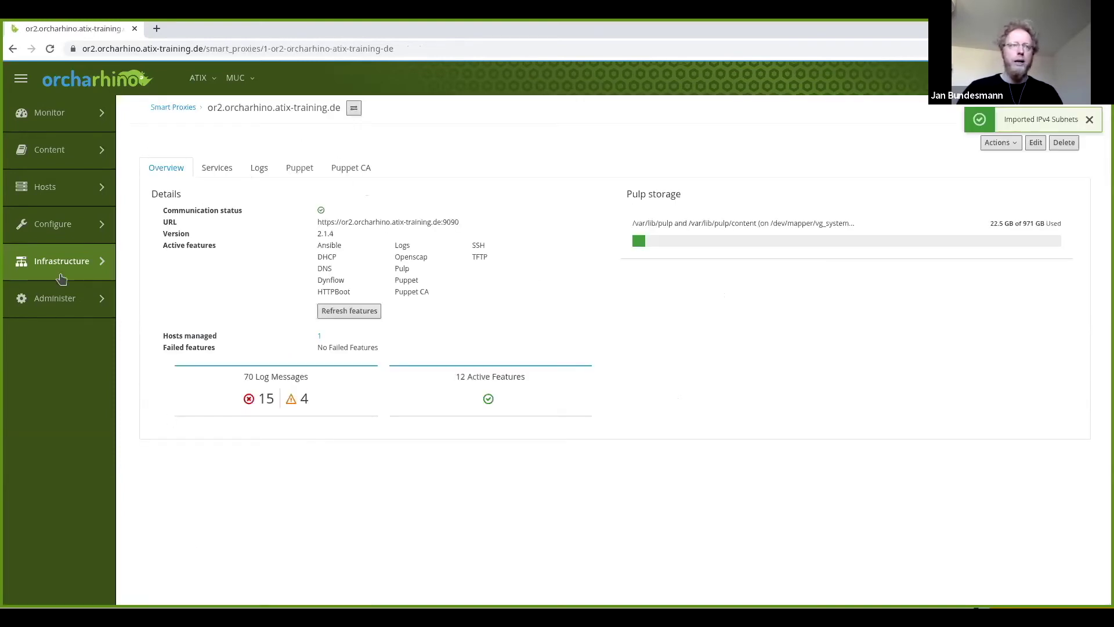
{"action": "mouse_move", "coordinate": [58, 266]}
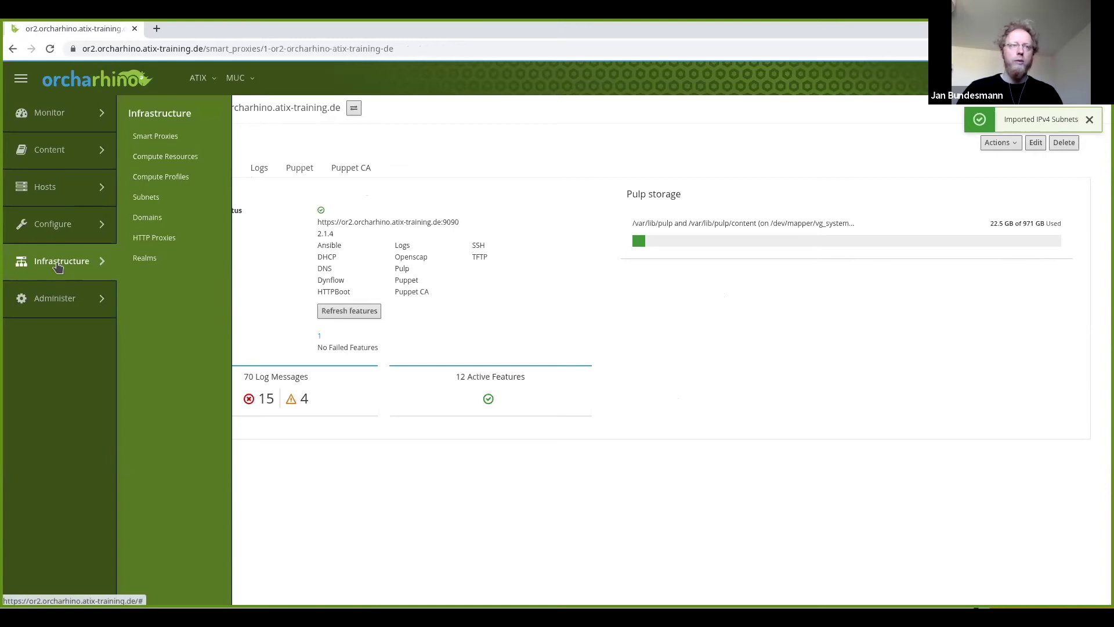
Start a new compute resource named libvirtd using the Libvirt provider.
{"action": "left_click", "coordinate": [167, 162]}
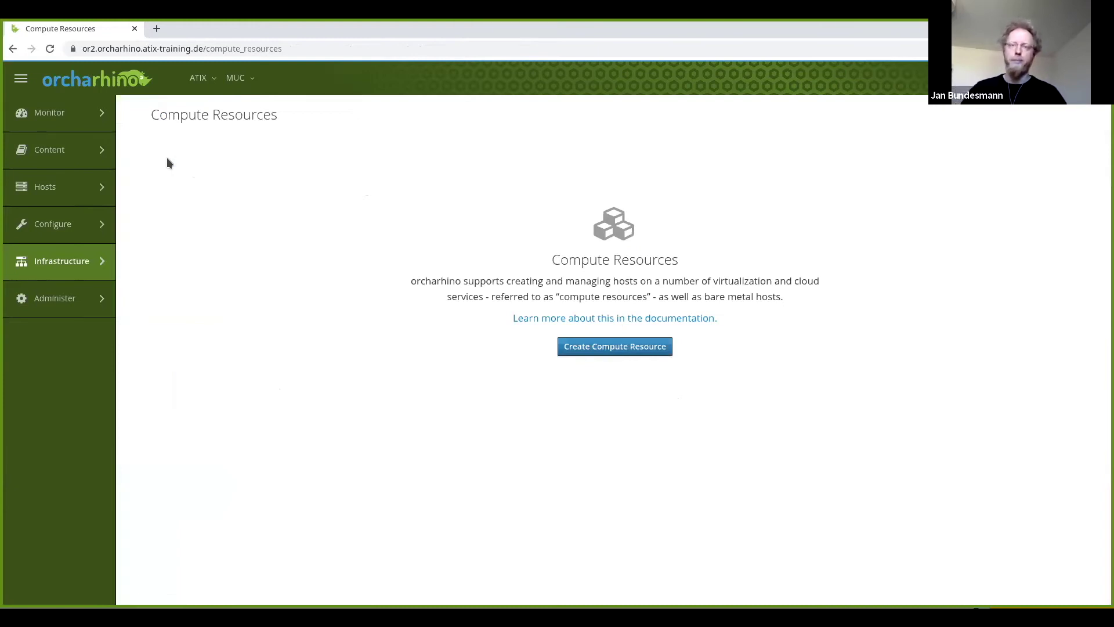
{"action": "left_click", "coordinate": [610, 350]}
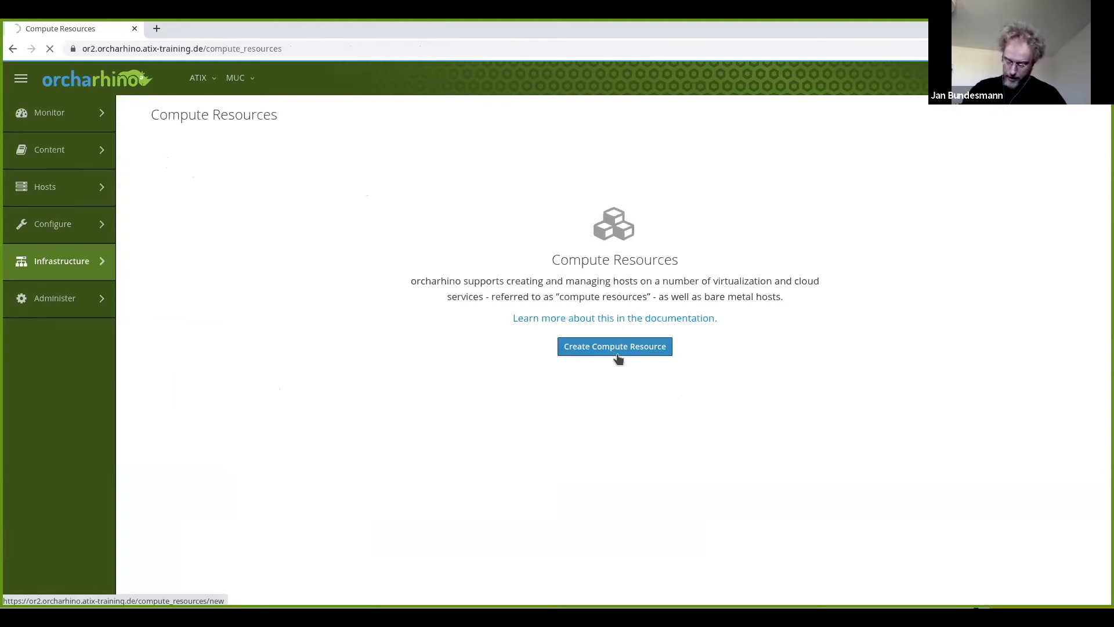
{"action": "left_click", "coordinate": [618, 358]}
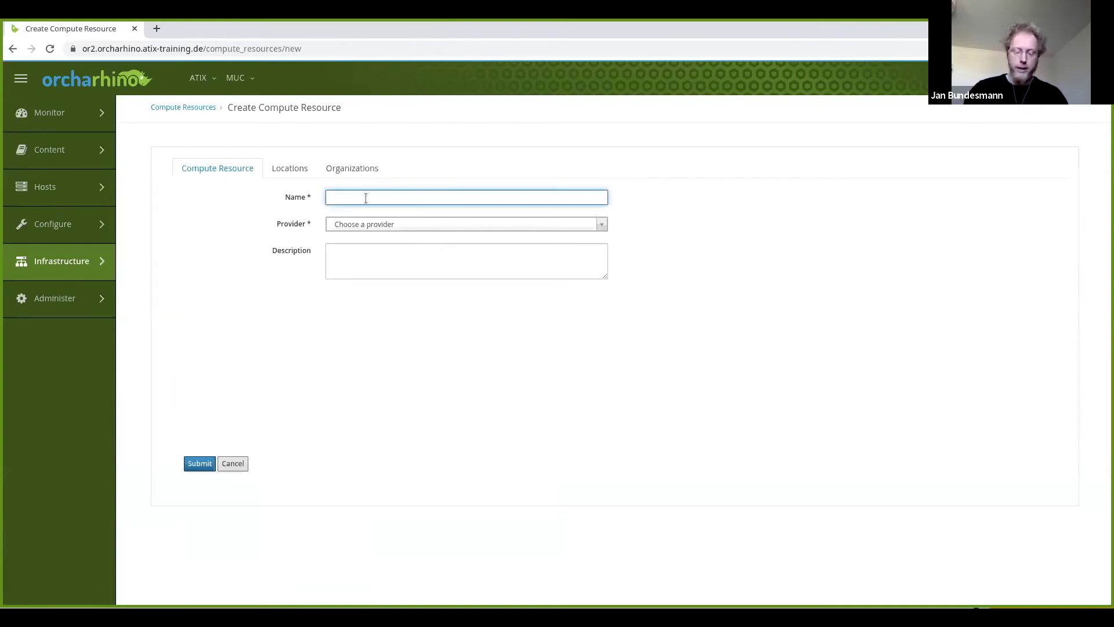
{"action": "type", "text": "libvirtd"}
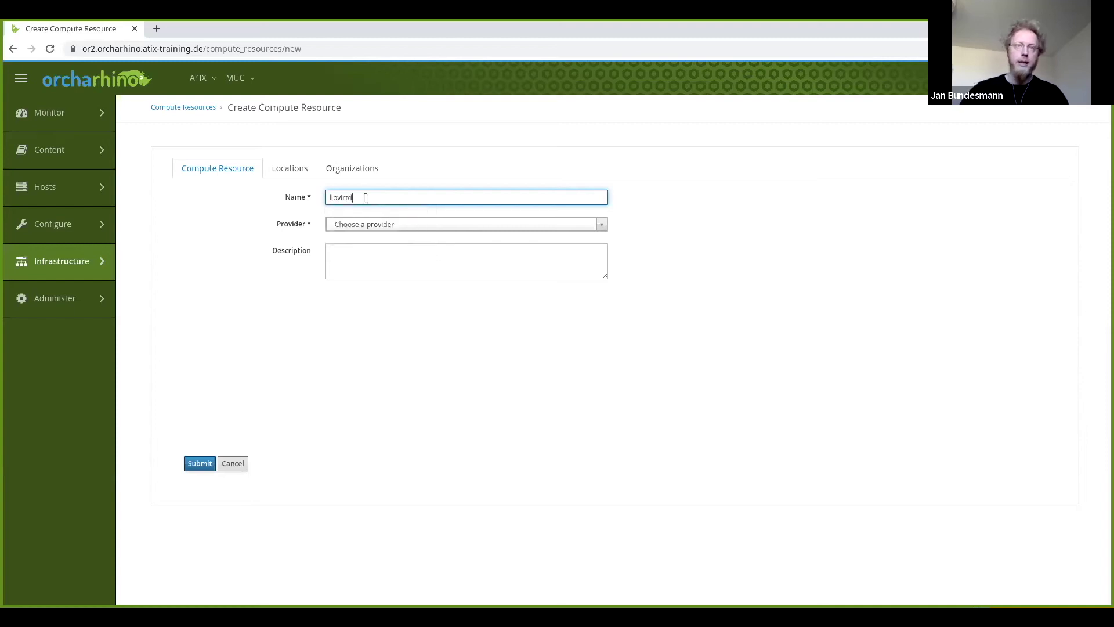
{"action": "left_click", "coordinate": [440, 225]}
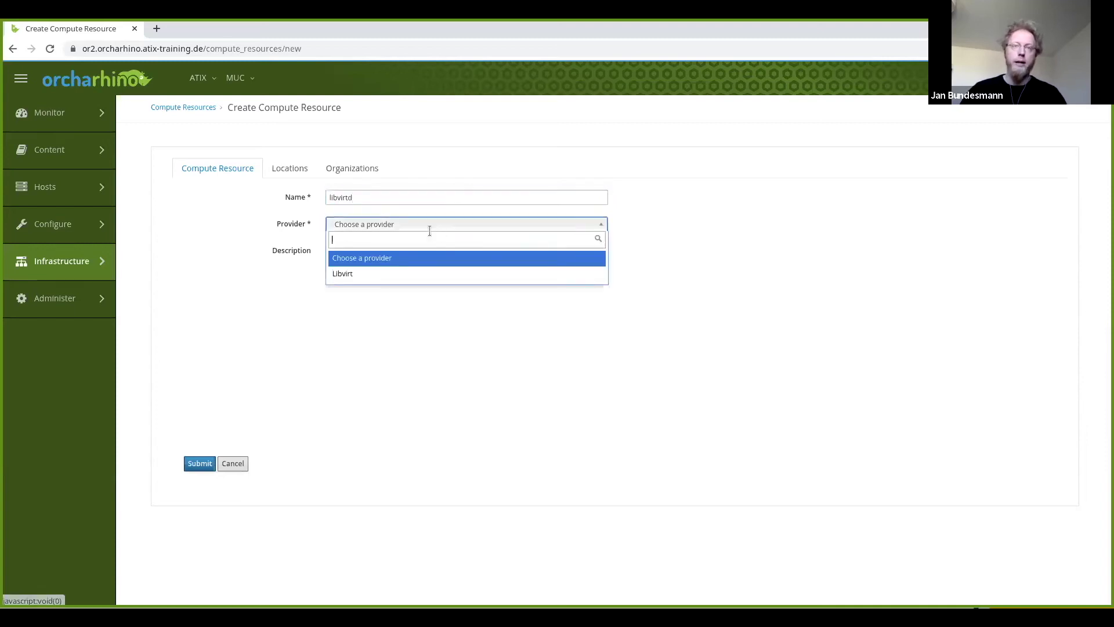
{"action": "left_click", "coordinate": [369, 275]}
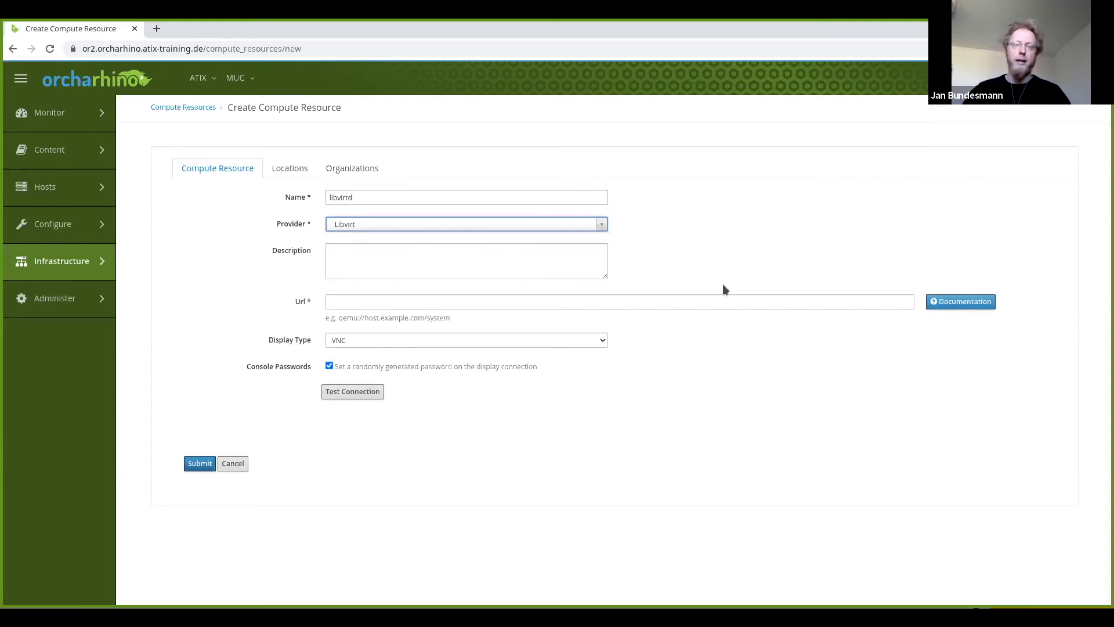
{"action": "left_click", "coordinate": [380, 301]}
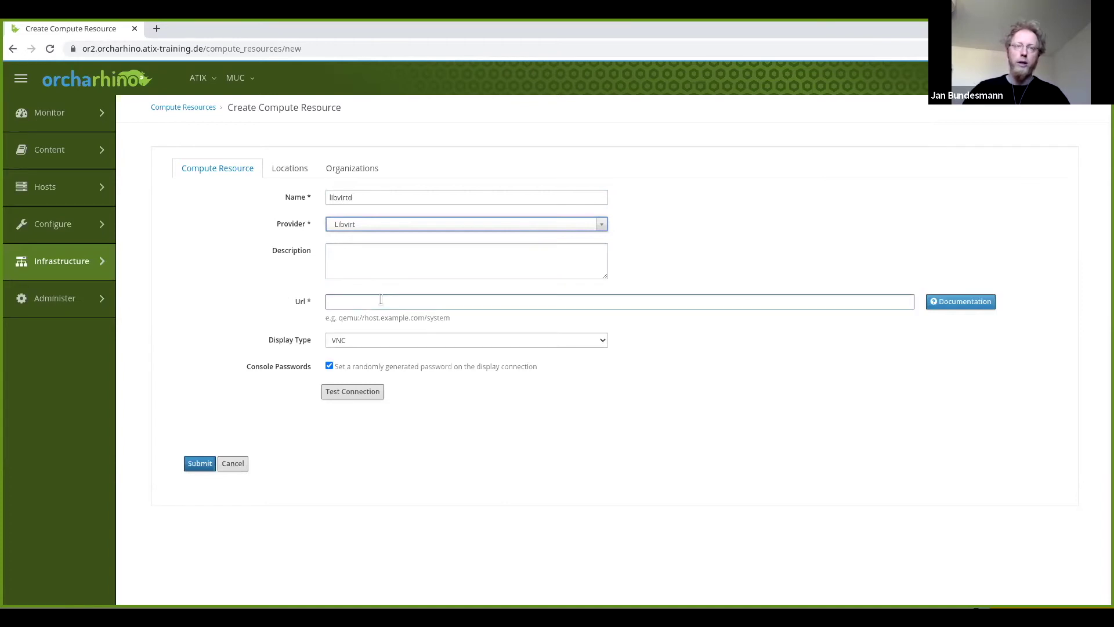
{"action": "left_click", "coordinate": [380, 301]}
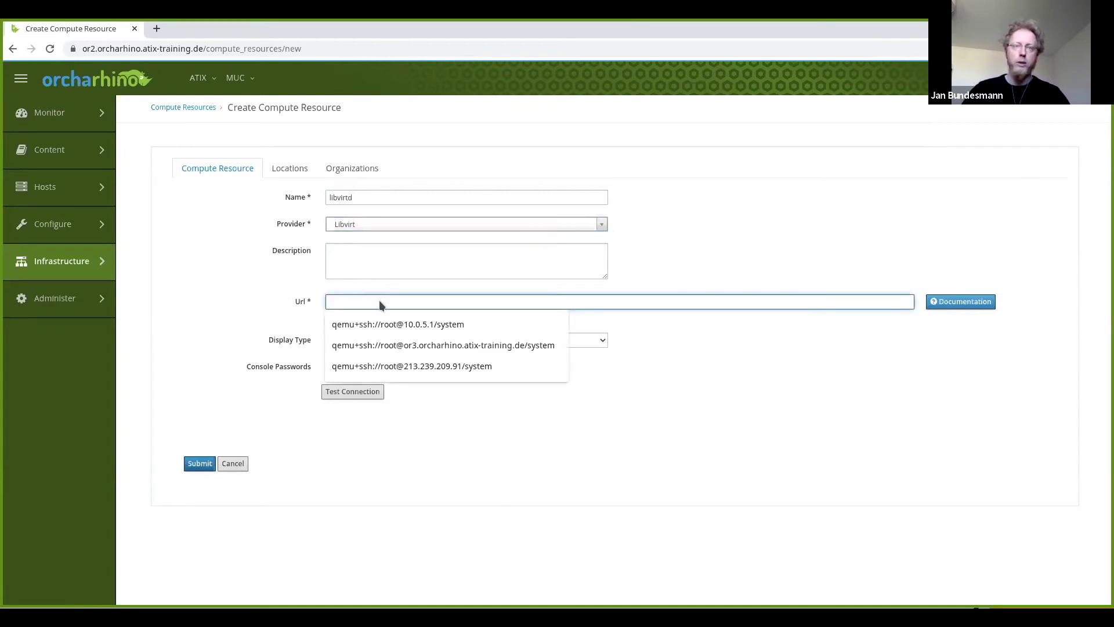
{"action": "left_click", "coordinate": [367, 325]}
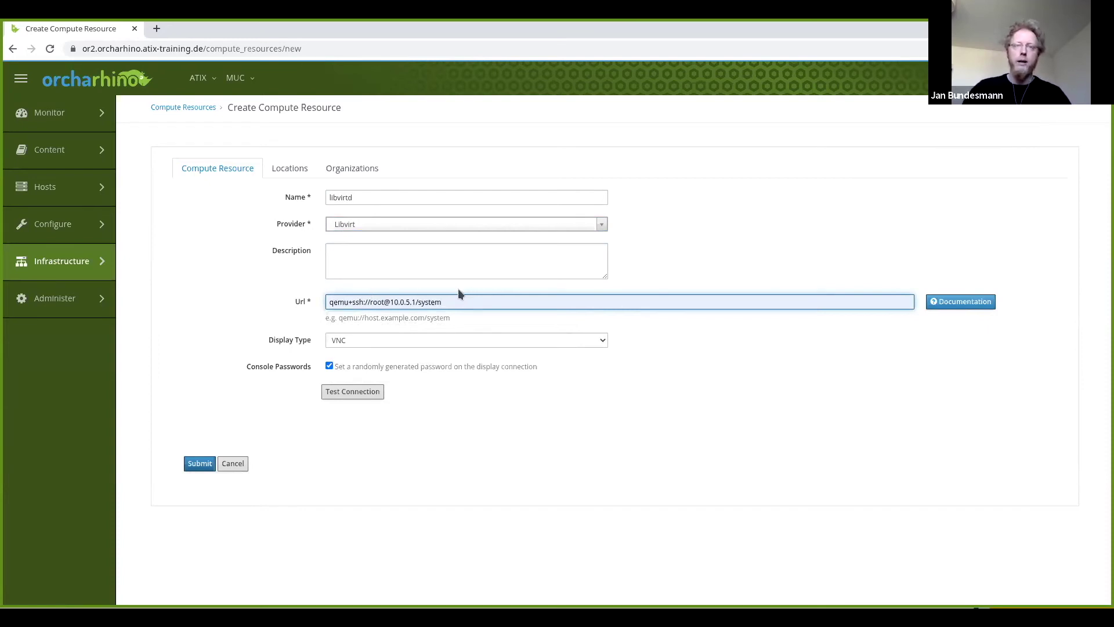
{"action": "left_click", "coordinate": [329, 366]}
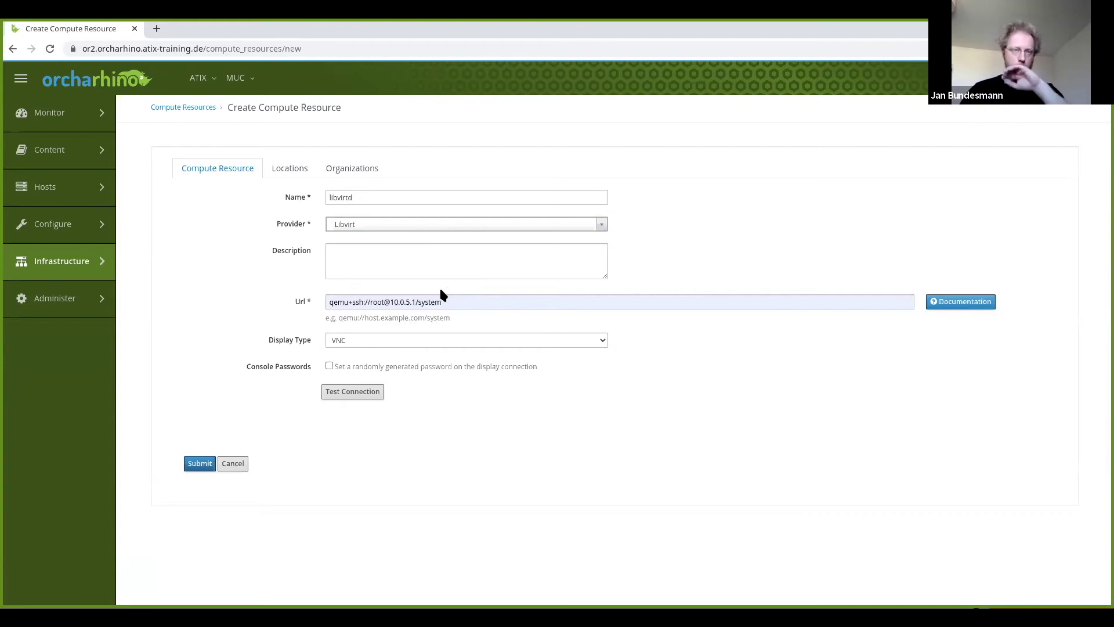
{"action": "left_click", "coordinate": [356, 391]}
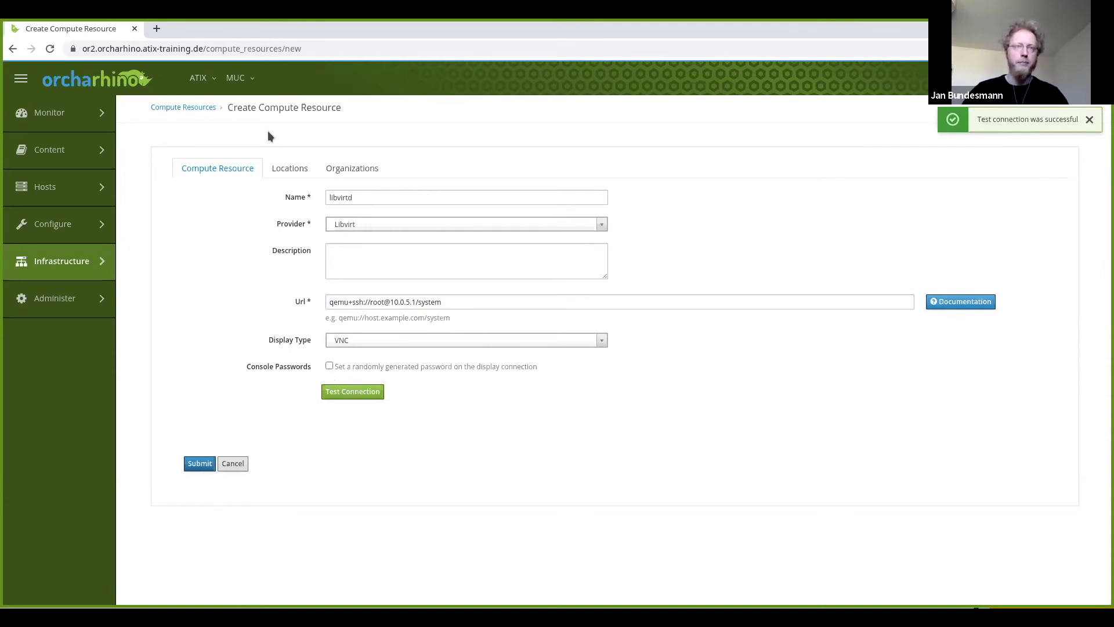
{"action": "left_click", "coordinate": [290, 168]}
{"action": "left_click", "coordinate": [349, 169]}
{"action": "left_click", "coordinate": [199, 463]}
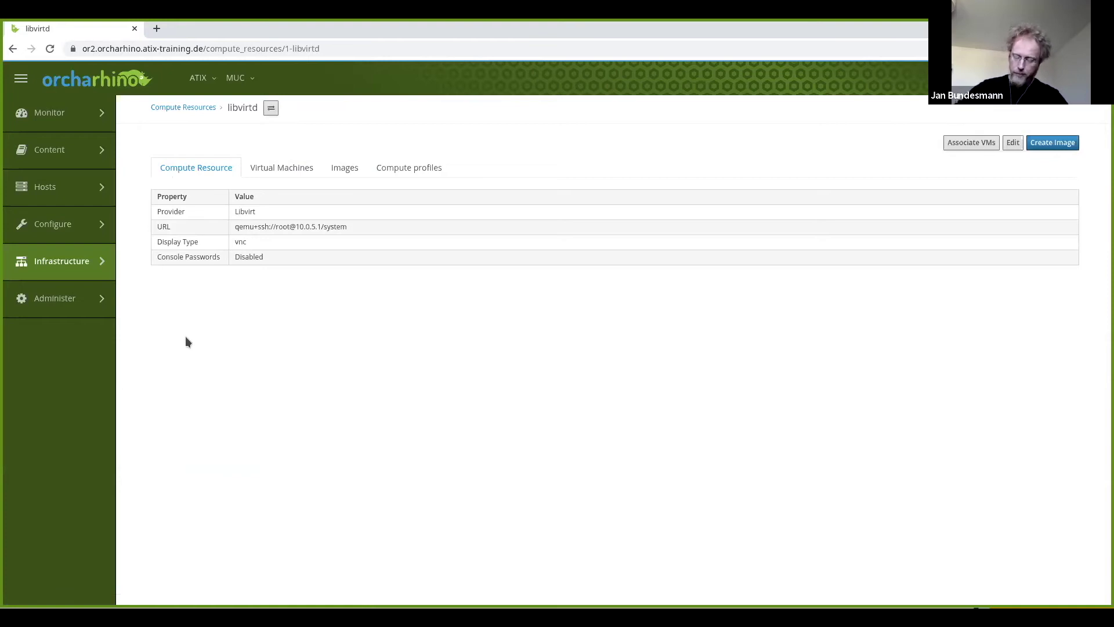
Open the 2-Medium compute profile's libvirtd VM attributes for editing.
{"action": "mouse_move", "coordinate": [71, 267]}
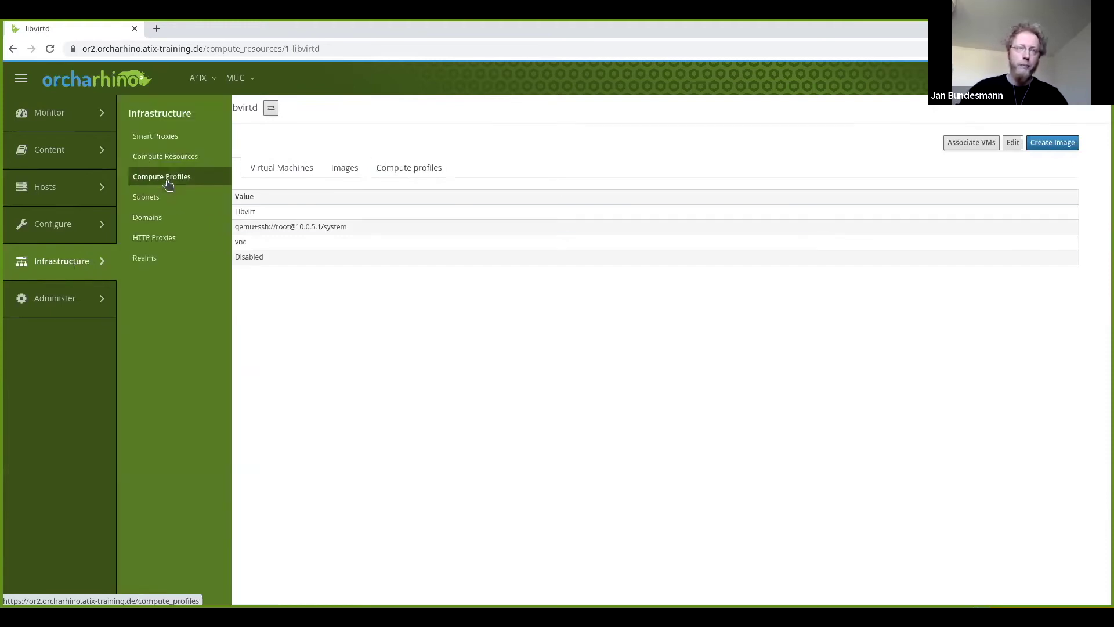
{"action": "left_click", "coordinate": [167, 184]}
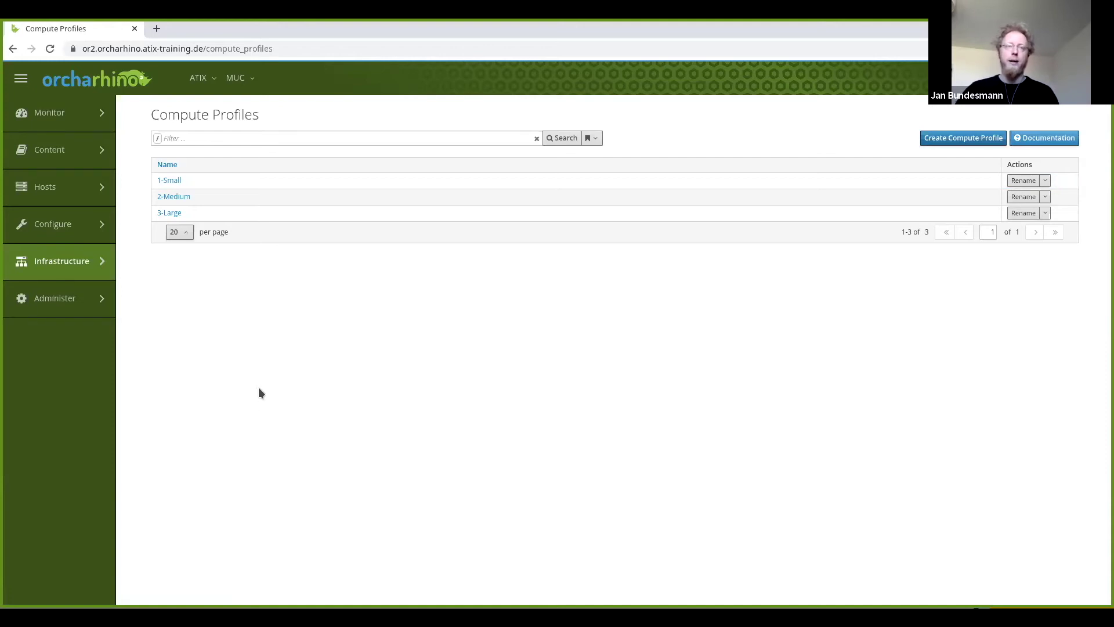
{"action": "mouse_move", "coordinate": [87, 255]}
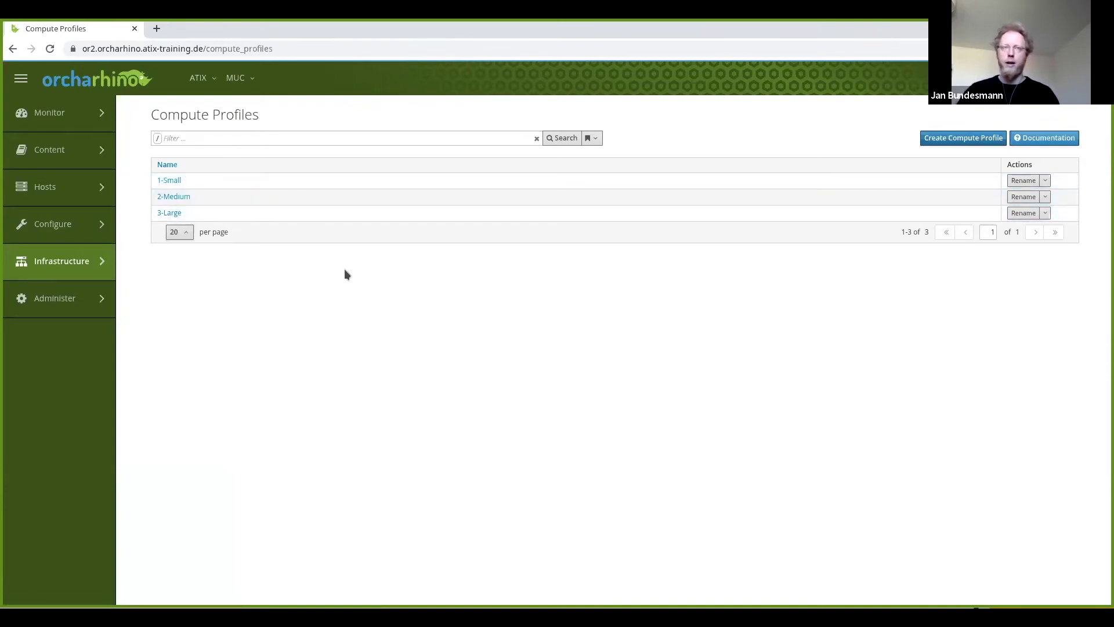
{"action": "left_click", "coordinate": [170, 199]}
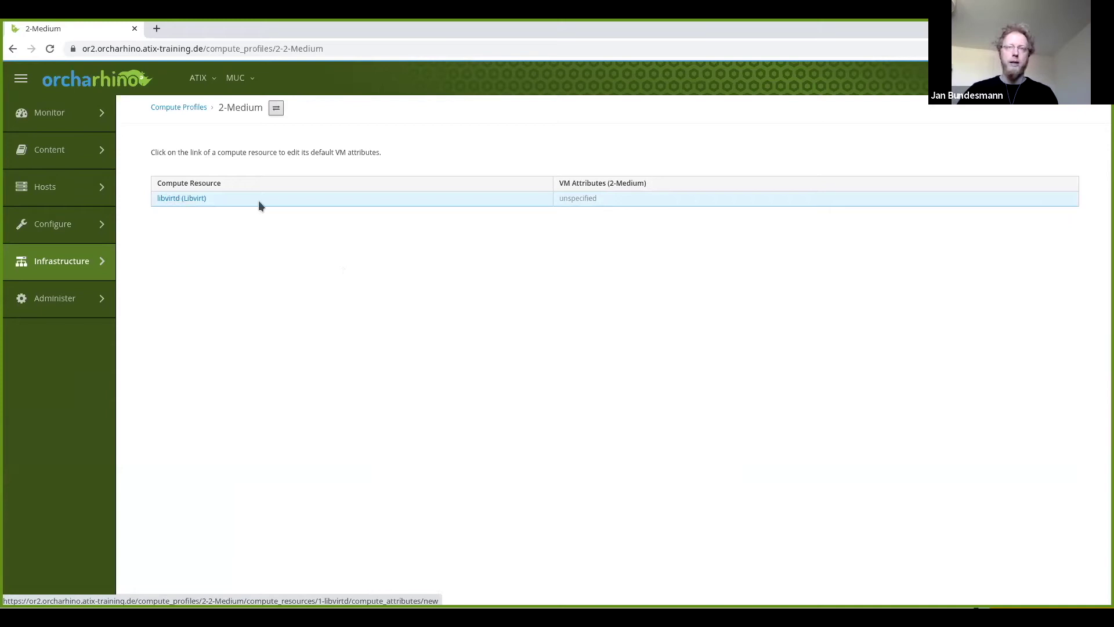
{"action": "double_click", "coordinate": [591, 197]}
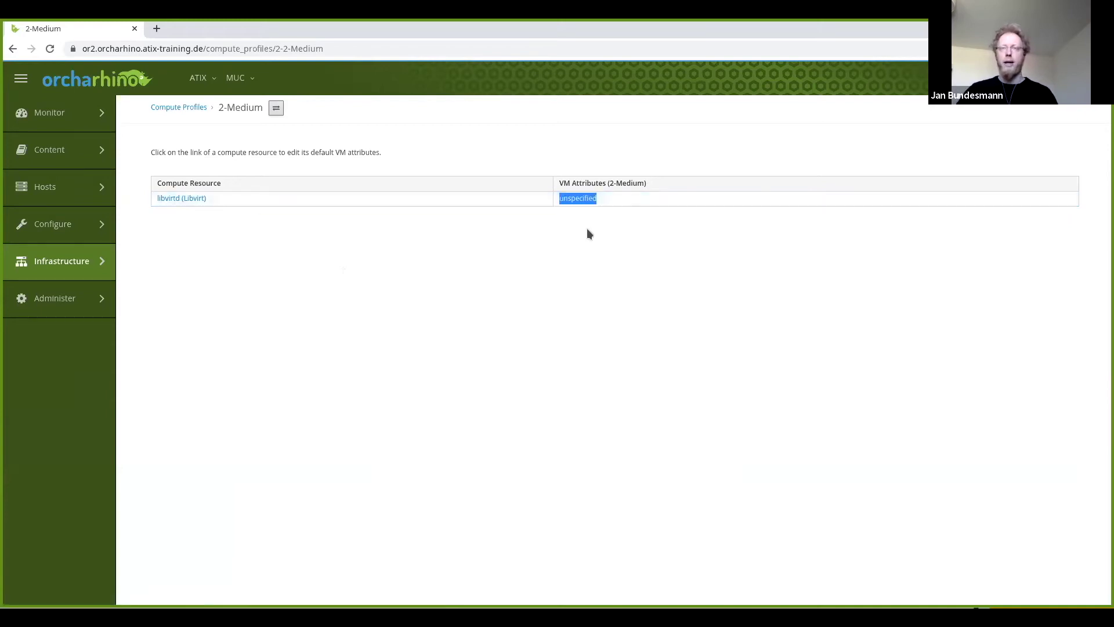
{"action": "left_click", "coordinate": [587, 228]}
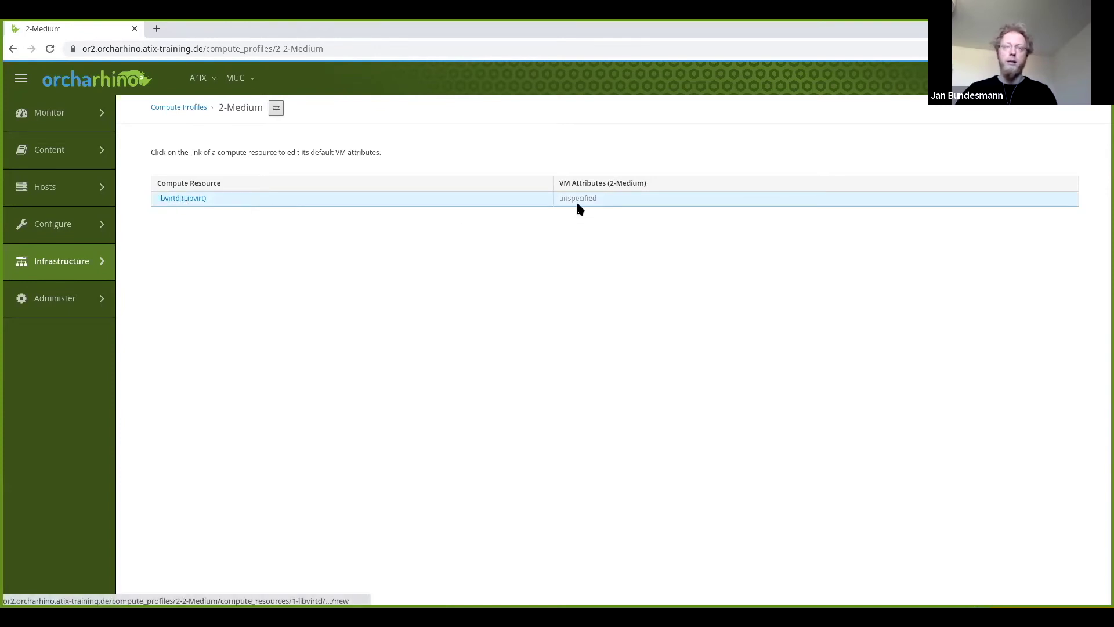
{"action": "left_click", "coordinate": [181, 199]}
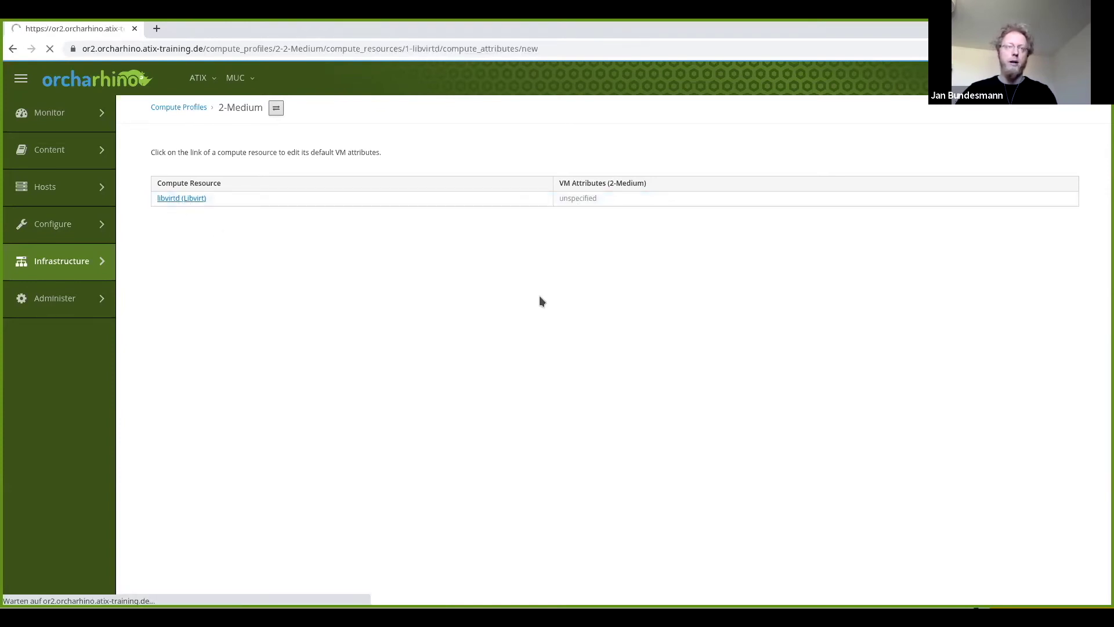
Set 2 CPUs, 4 GB memory, and a Virtual (NAT) interface on the orcharhino network.
{"action": "left_click_drag", "start_coordinate": [348, 219], "coordinate": [303, 224]}
{"action": "type", "text": "2"}
{"action": "left_click", "coordinate": [329, 272]}
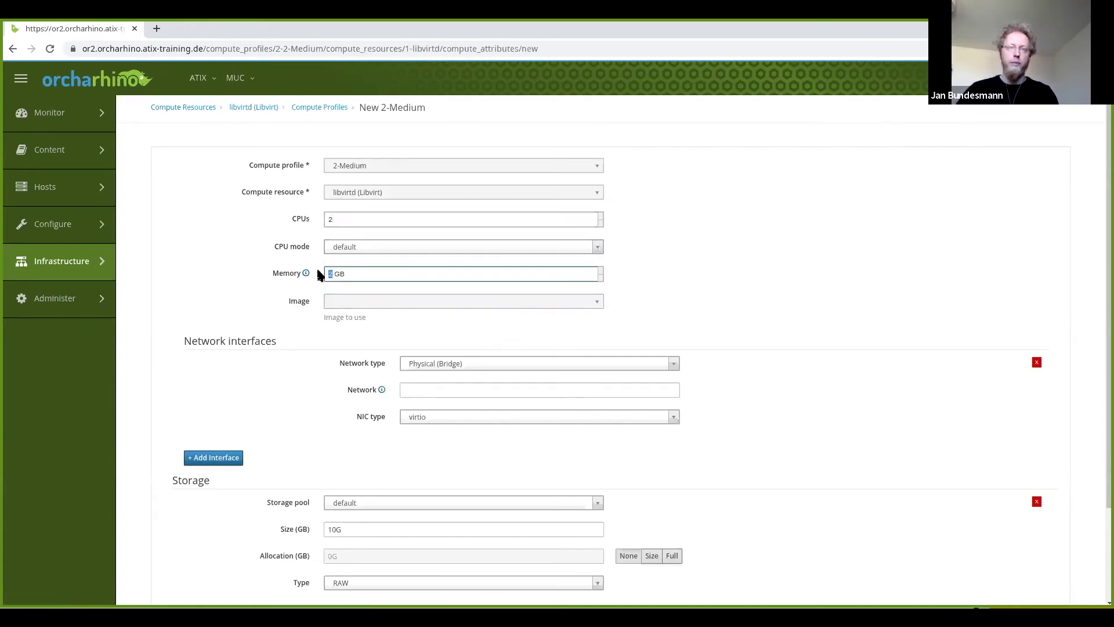
{"action": "key", "text": "BackSpace"}
{"action": "type", "text": "4"}
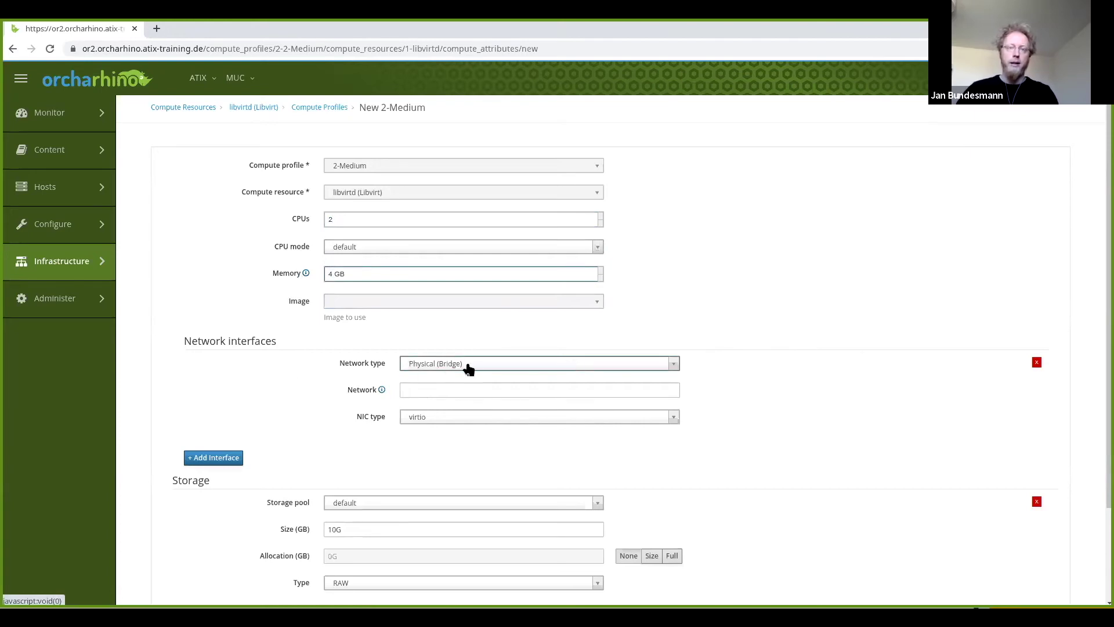
{"action": "left_click", "coordinate": [500, 369]}
{"action": "left_click", "coordinate": [450, 412]}
{"action": "left_click", "coordinate": [451, 394]}
{"action": "left_click", "coordinate": [444, 438]}
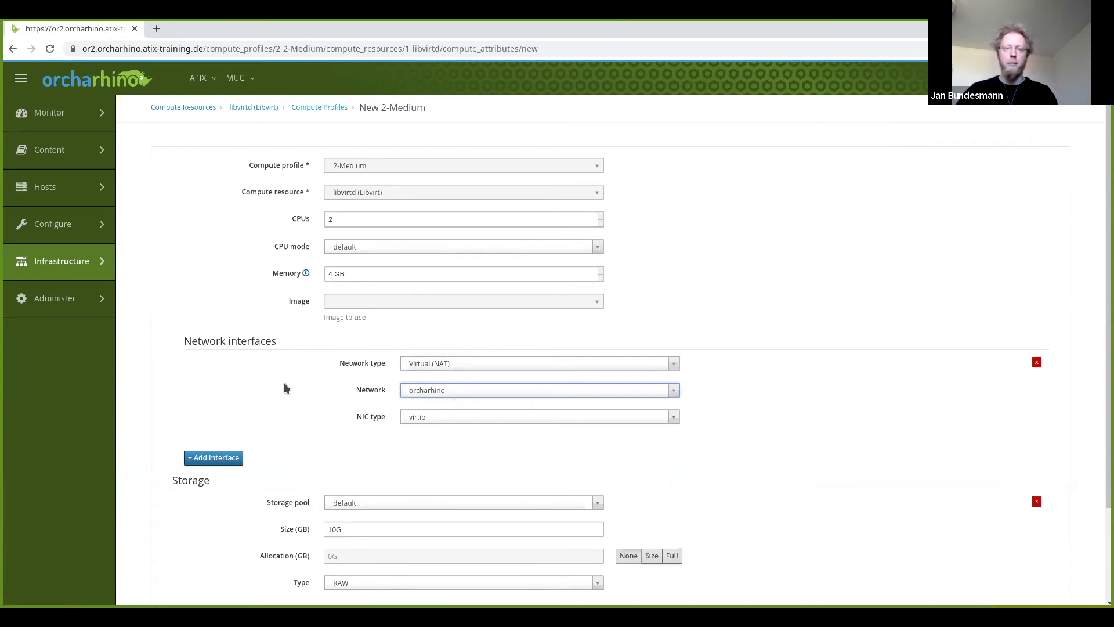
Make the storage disk 40G and save the profile's VM attributes.
{"action": "scroll", "coordinate": [284, 388], "scroll_direction": "down", "scroll_amount": 2}
{"action": "left_click", "coordinate": [325, 417]}
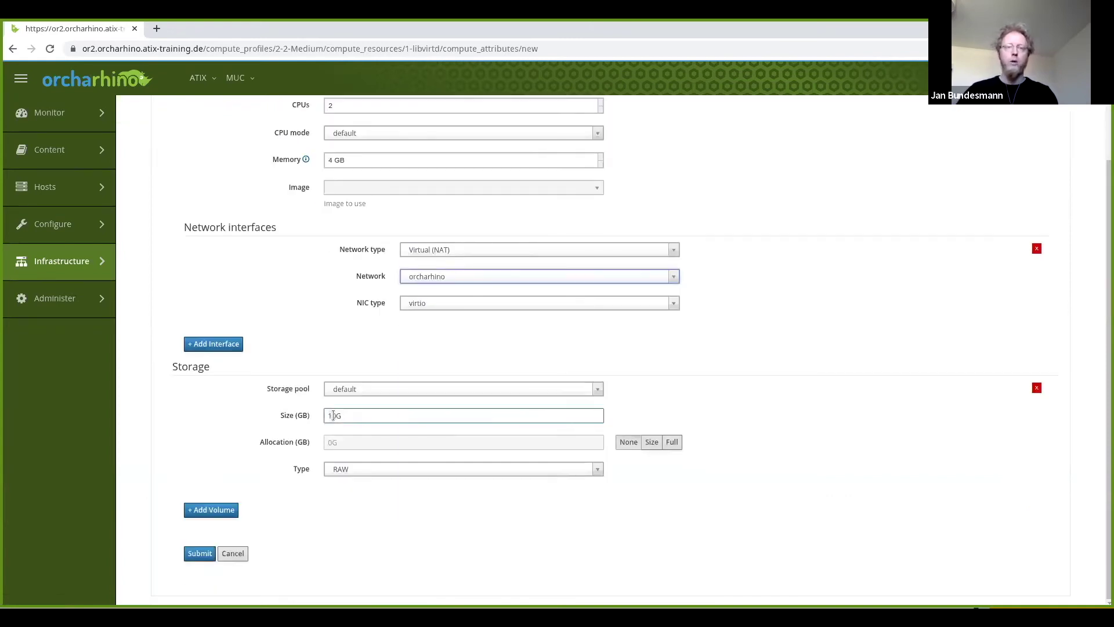
{"action": "type", "text": "4"}
{"action": "left_click", "coordinate": [200, 554]}
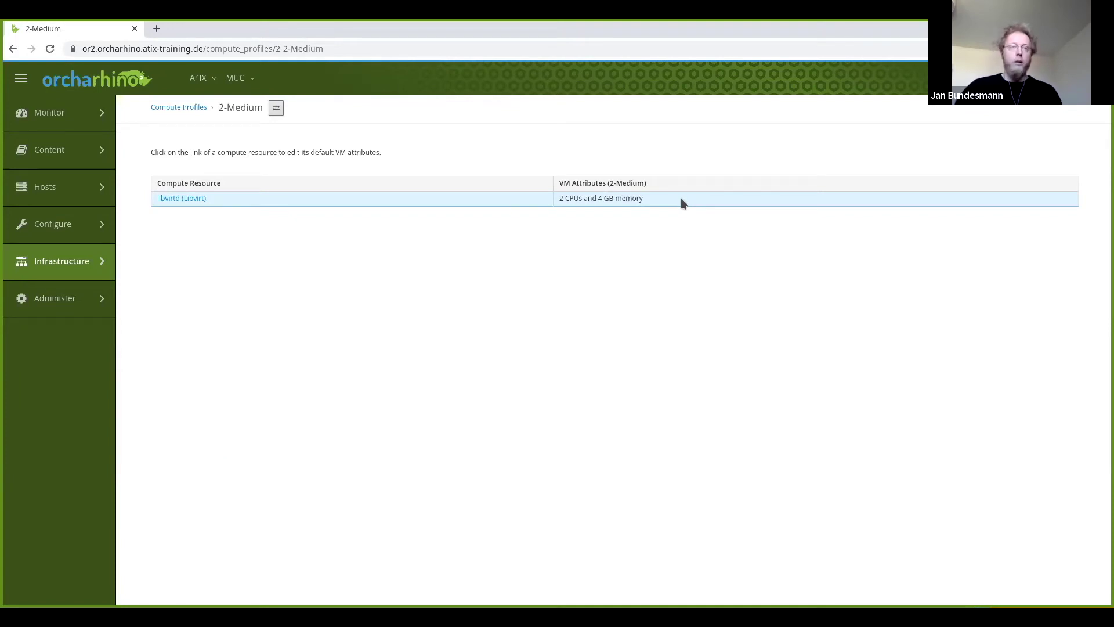
{"action": "mouse_move", "coordinate": [65, 273]}
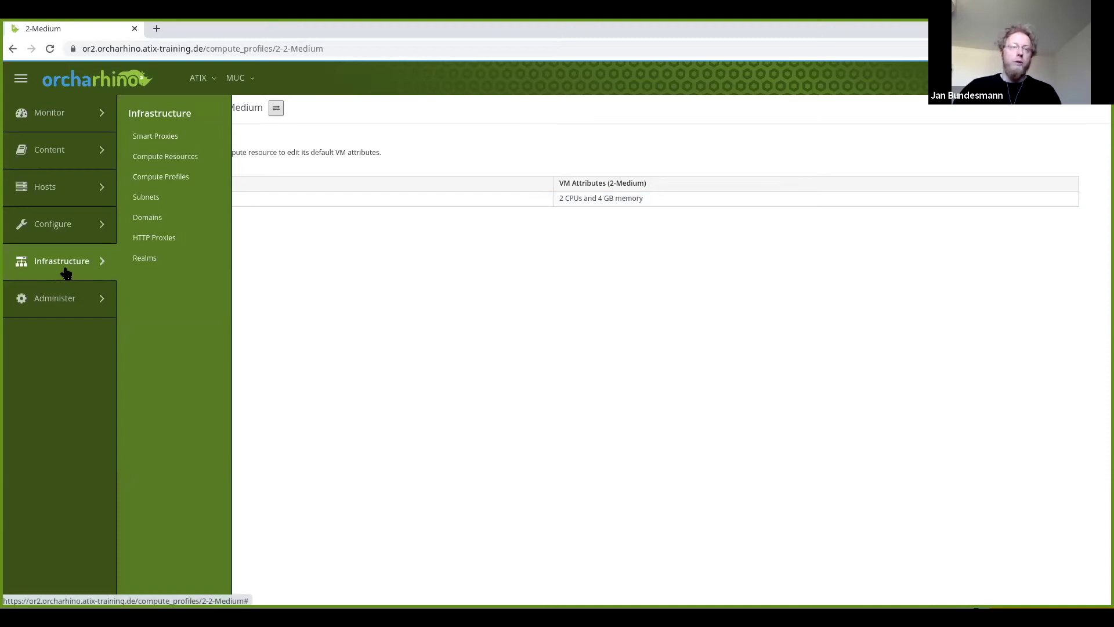
Edit the orcharhino subnet and add or2.orcharhino.atix-training.de as its Remote Execution proxy.
{"action": "left_click", "coordinate": [152, 200]}
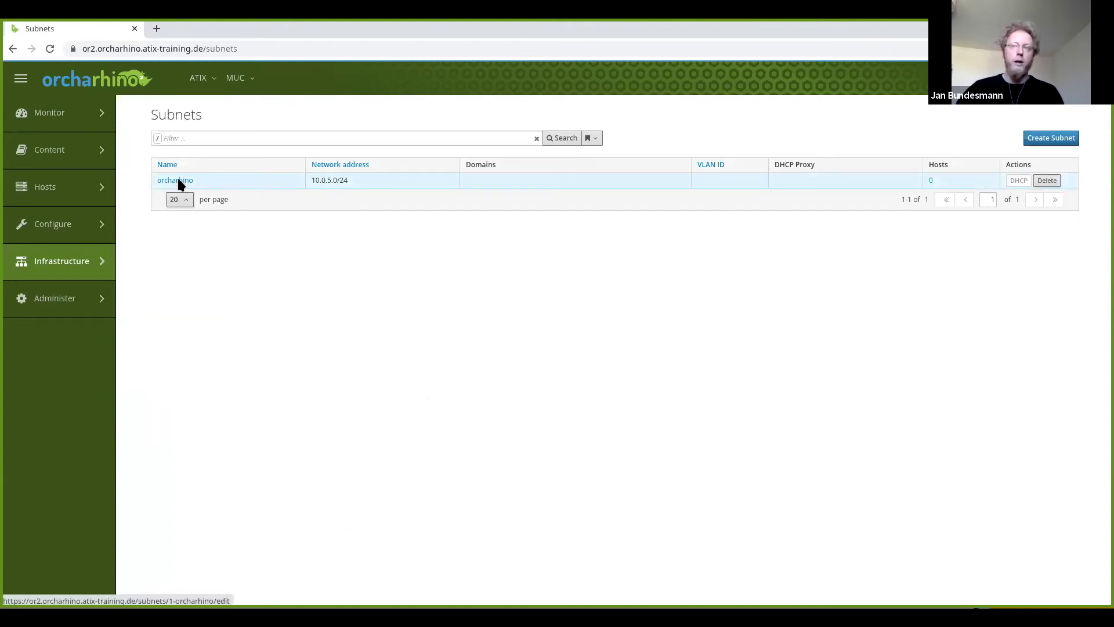
{"action": "left_click", "coordinate": [177, 181]}
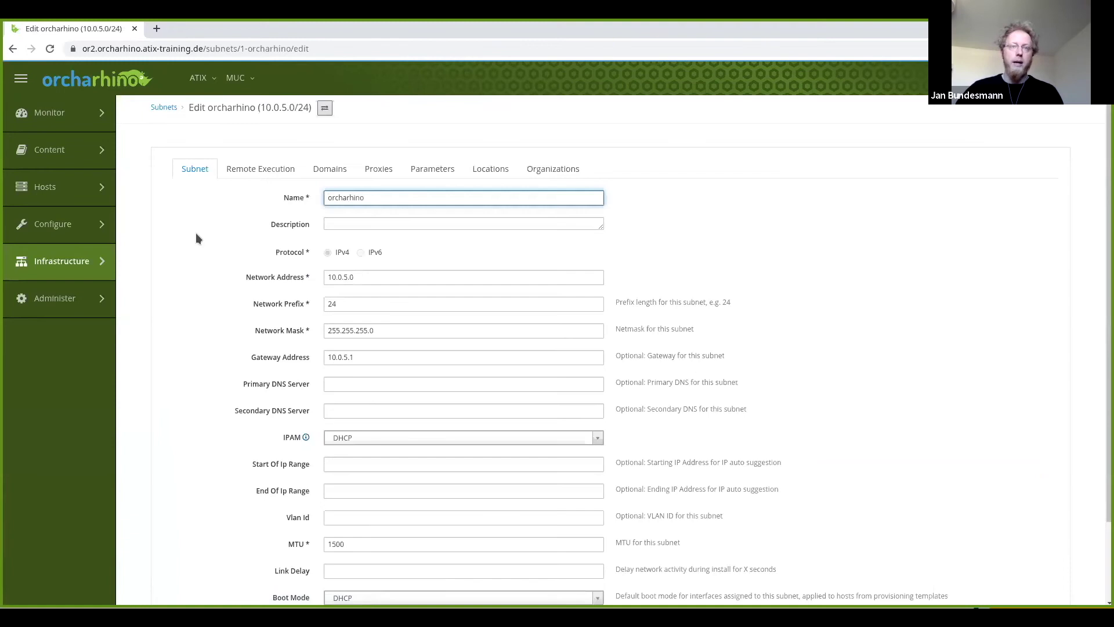
{"action": "scroll", "coordinate": [196, 276], "scroll_direction": "down", "scroll_amount": 2}
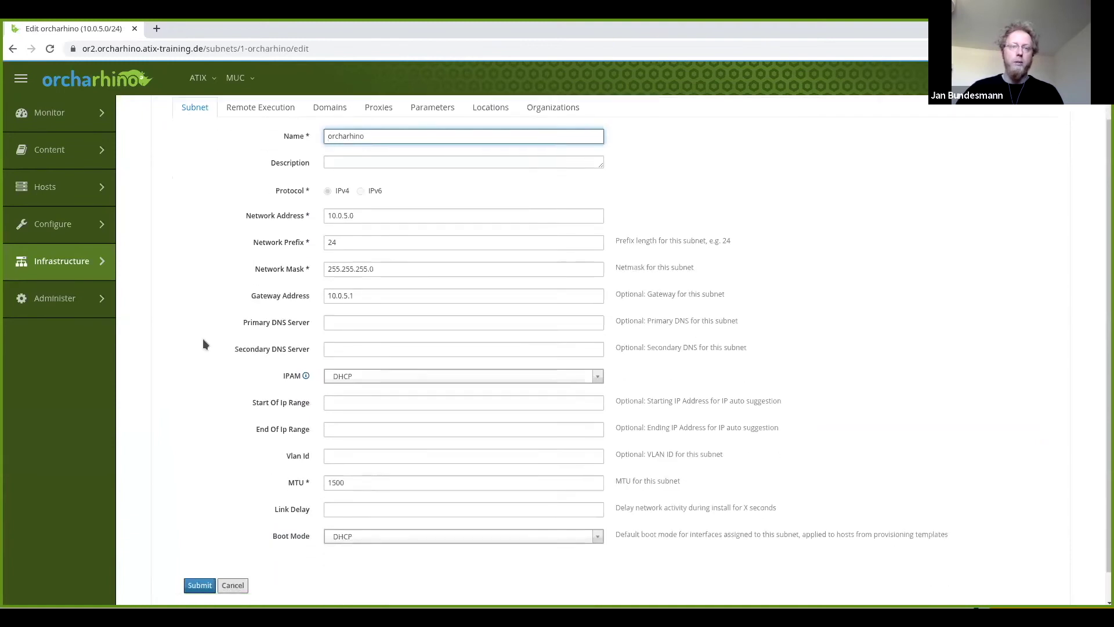
{"action": "left_click", "coordinate": [348, 406]}
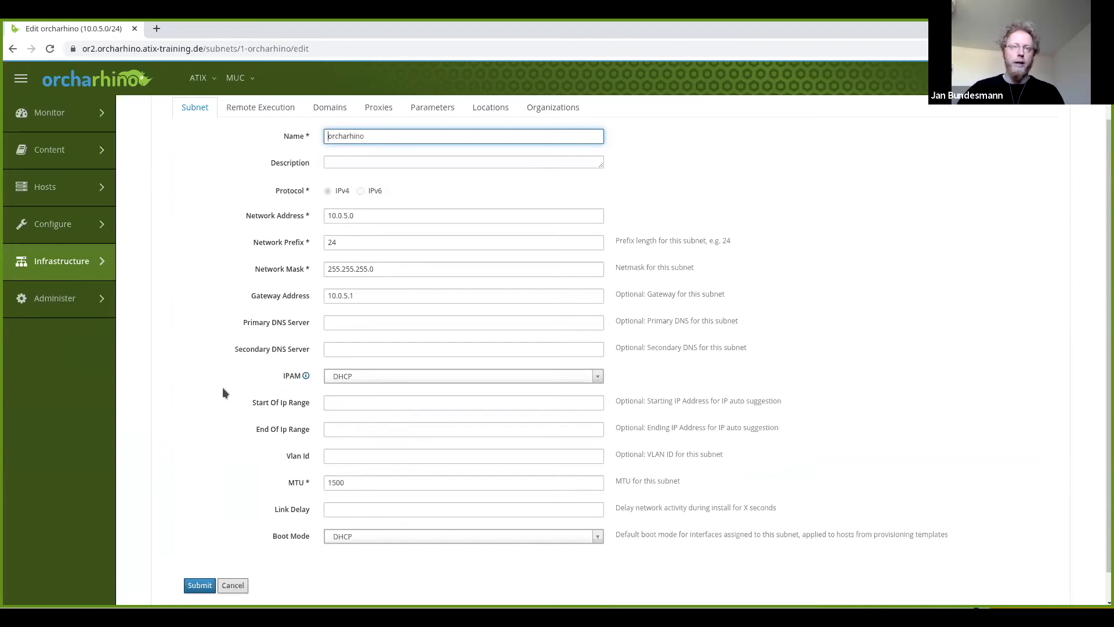
{"action": "scroll", "coordinate": [220, 383], "scroll_direction": "up", "scroll_amount": 2}
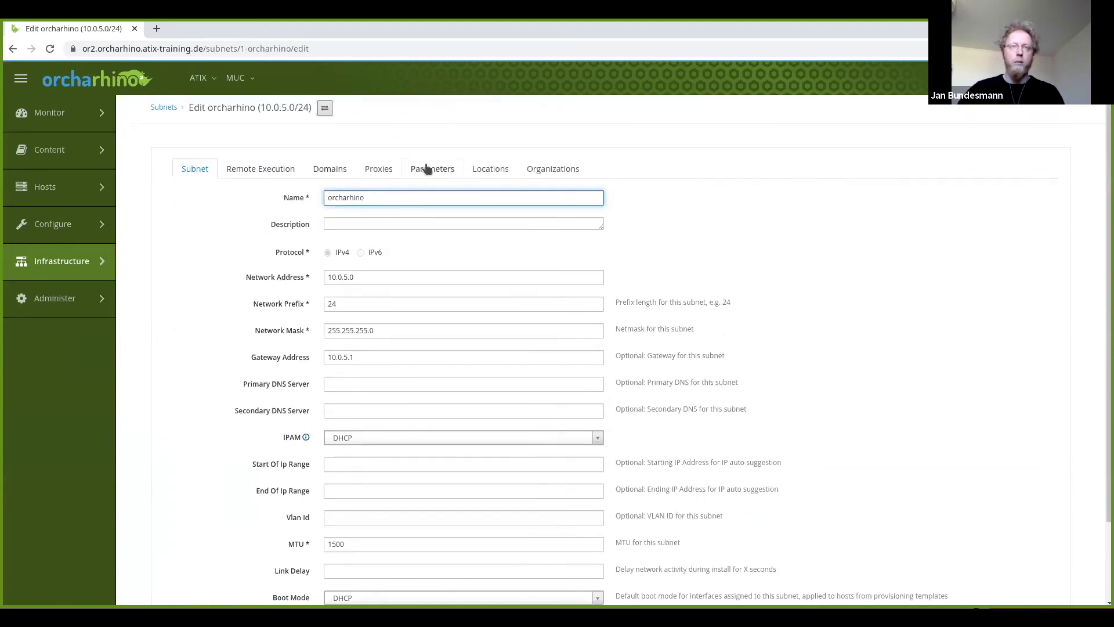
{"action": "left_click", "coordinate": [262, 170]}
{"action": "left_click", "coordinate": [384, 224]}
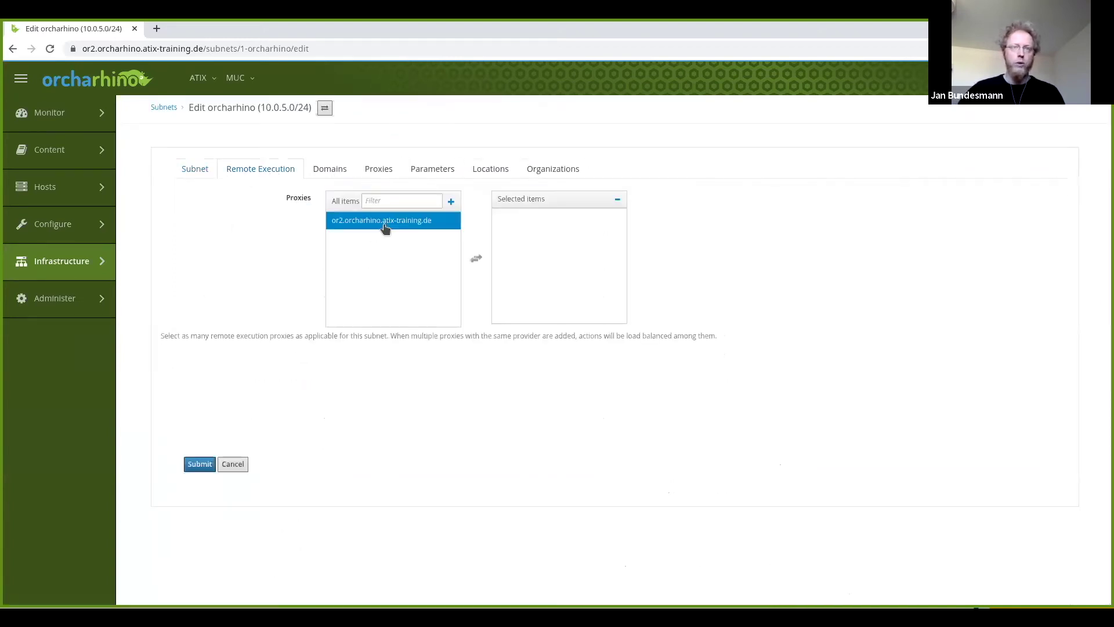
{"action": "double_click", "coordinate": [344, 227]}
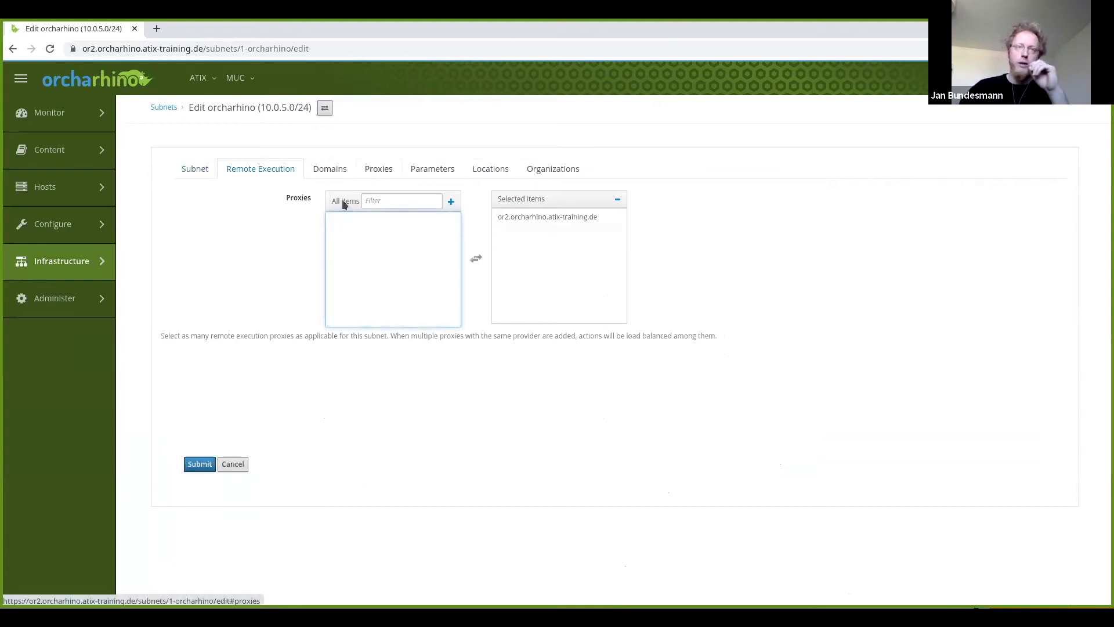
Set or2.orcharhino.atix-training.de as the DHCP, TFTP, HTTPBoot and reverse DNS proxy.
{"action": "left_click", "coordinate": [379, 169]}
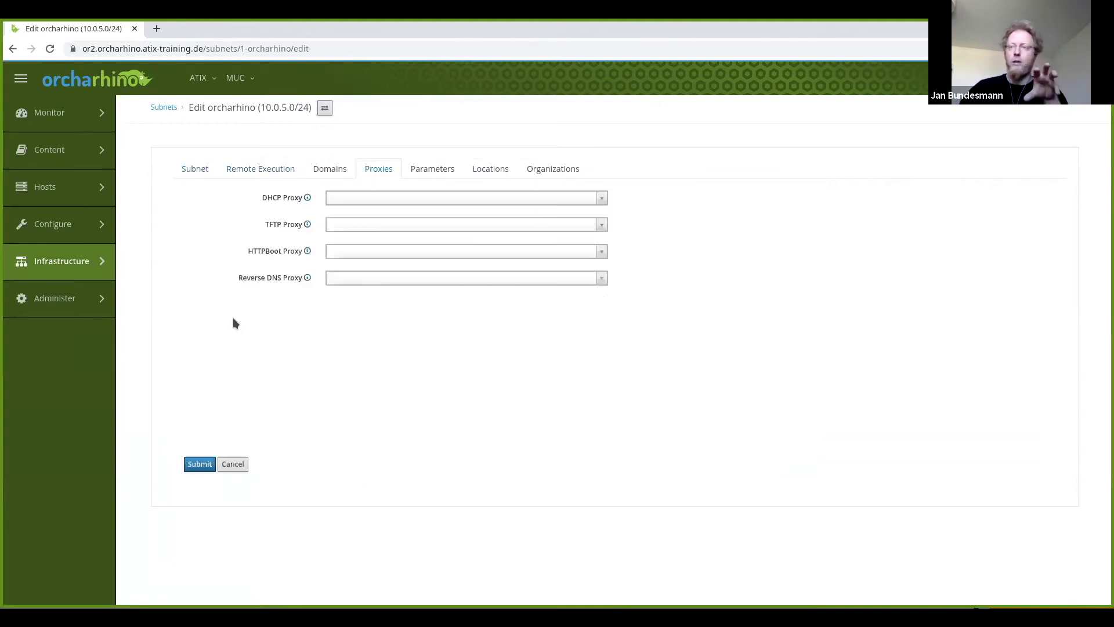
{"action": "left_click", "coordinate": [557, 201]}
{"action": "left_click", "coordinate": [410, 232]}
{"action": "left_click", "coordinate": [458, 227]}
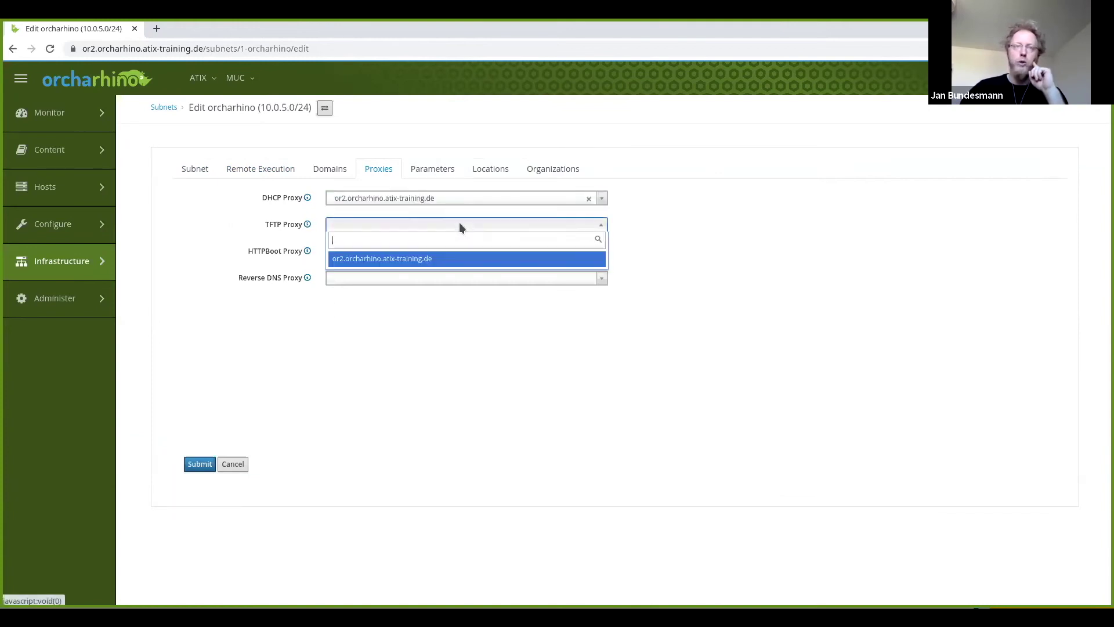
{"action": "left_click", "coordinate": [405, 263]}
{"action": "left_click", "coordinate": [451, 250]}
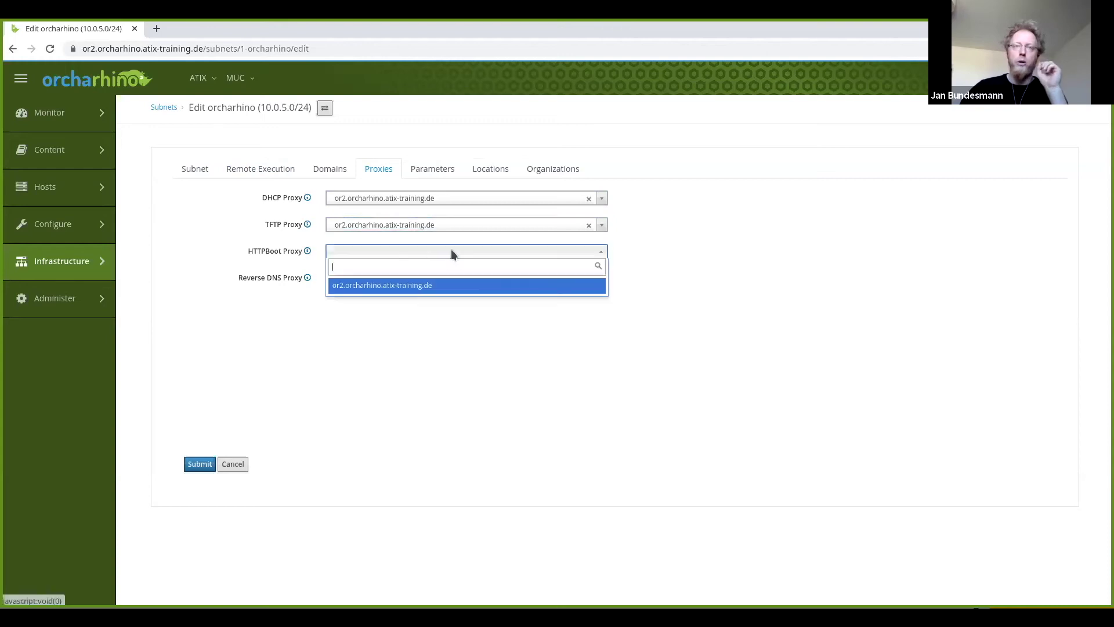
{"action": "left_click", "coordinate": [376, 288]}
{"action": "left_click", "coordinate": [393, 281]}
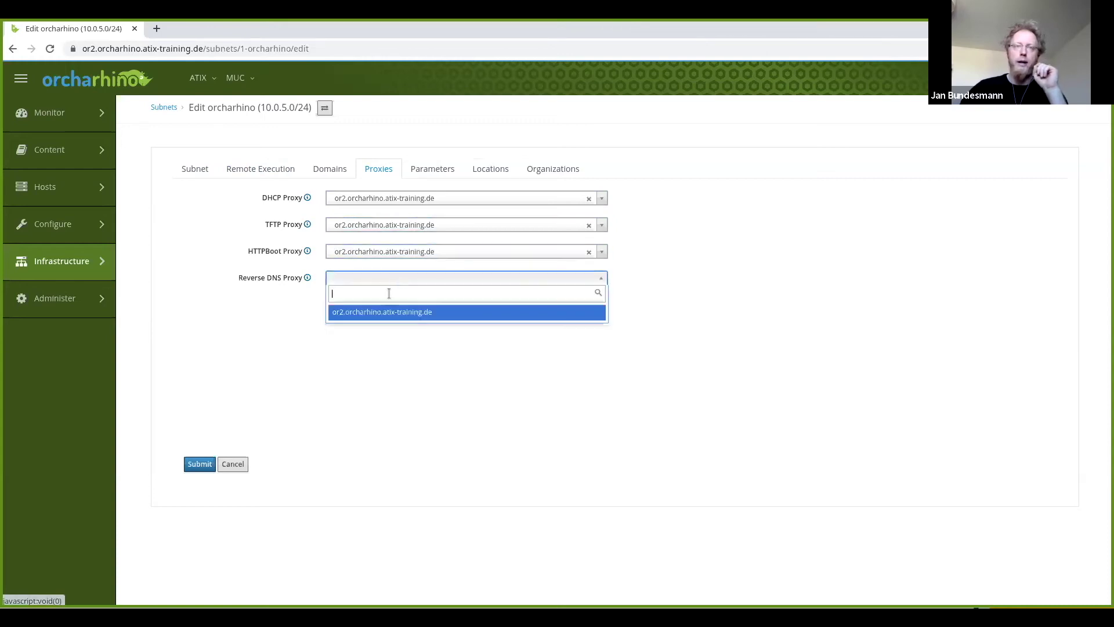
{"action": "left_click", "coordinate": [376, 318]}
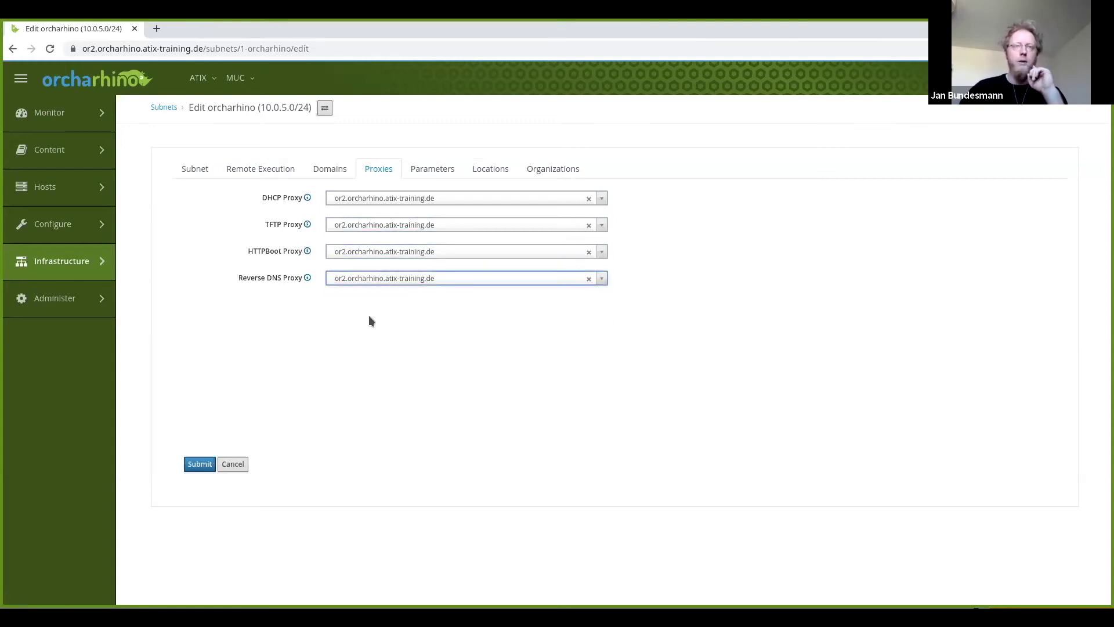
Add the orcharhino.atix-training.de domain to the subnet, check its locations, and save.
{"action": "left_click", "coordinate": [334, 173]}
{"action": "left_click", "coordinate": [391, 226]}
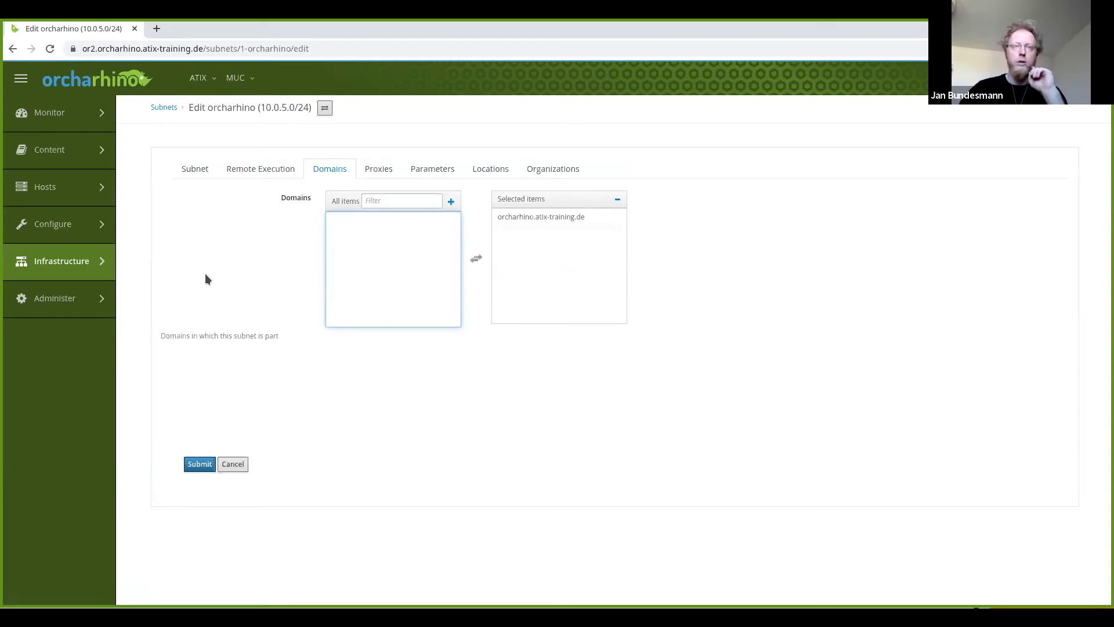
{"action": "left_click", "coordinate": [441, 168]}
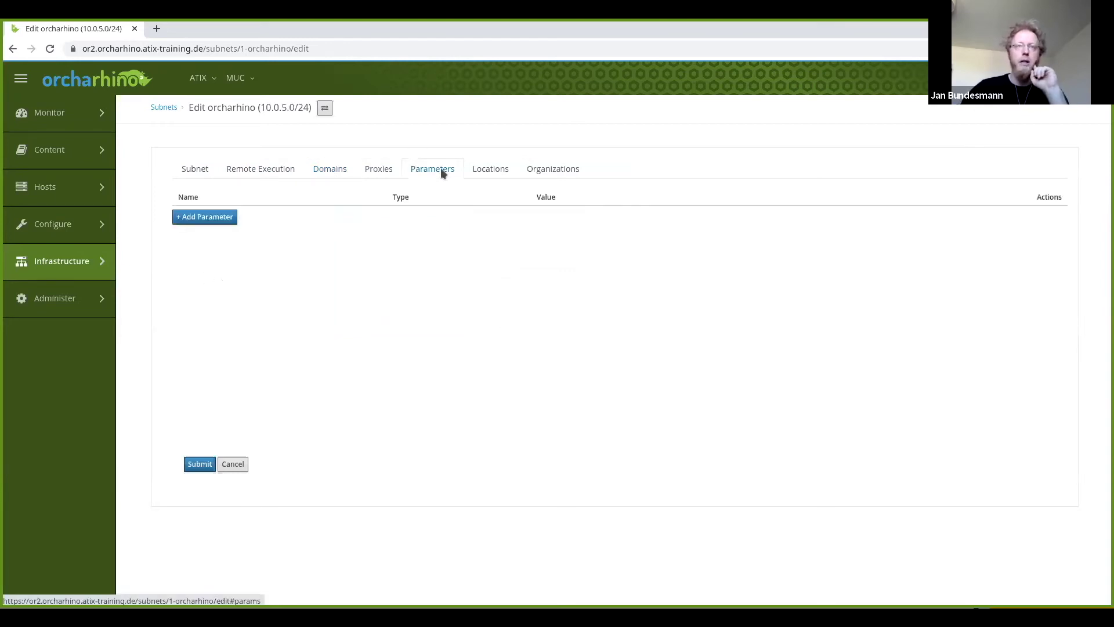
{"action": "left_click", "coordinate": [486, 169]}
{"action": "left_click", "coordinate": [535, 169]}
{"action": "left_click", "coordinate": [494, 168]}
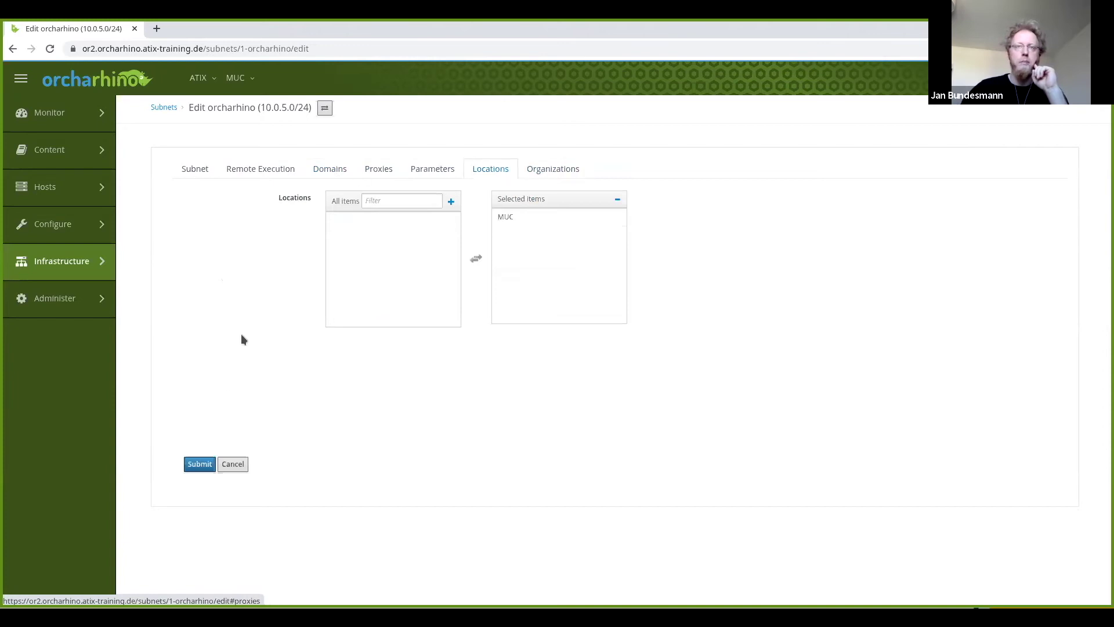
{"action": "left_click", "coordinate": [189, 172]}
{"action": "scroll", "coordinate": [188, 398], "scroll_direction": "down", "scroll_amount": 2}
{"action": "left_click", "coordinate": [191, 554]}
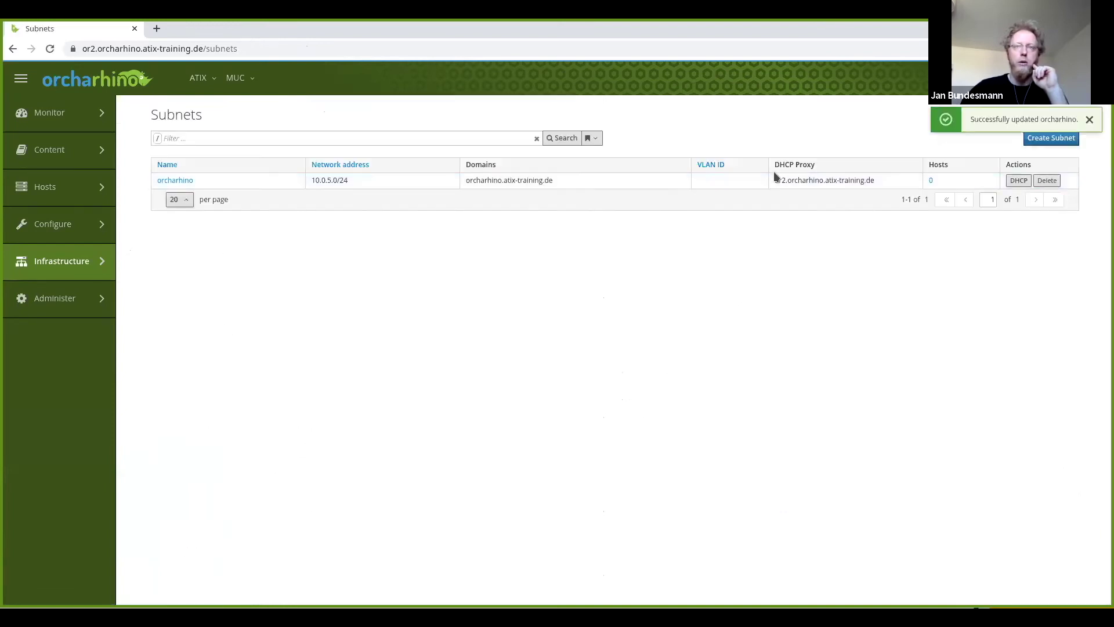
Give domain orcharhino.atix-training.de the DNS proxy or2.orcharhino.atix-training.de and save it.
{"action": "mouse_move", "coordinate": [58, 262]}
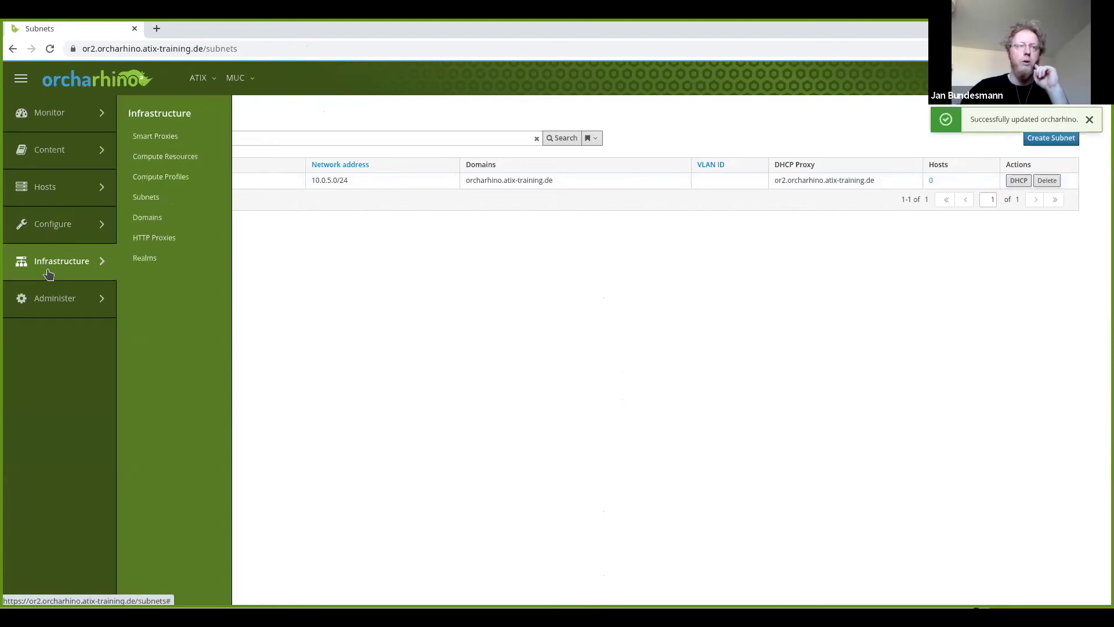
{"action": "left_click", "coordinate": [185, 218]}
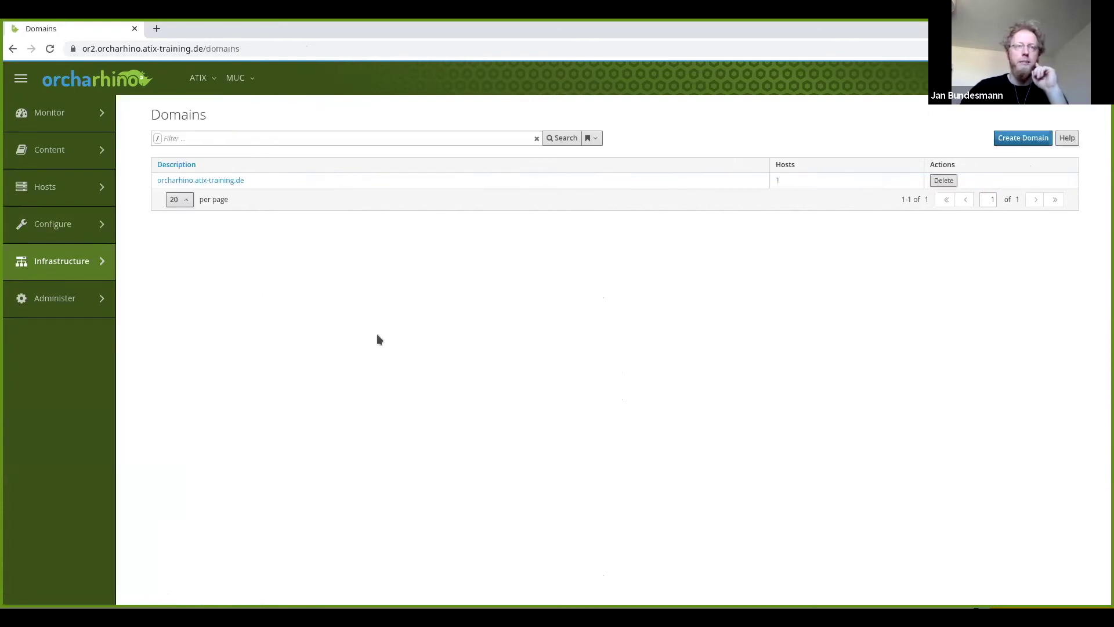
{"action": "left_click", "coordinate": [218, 181]}
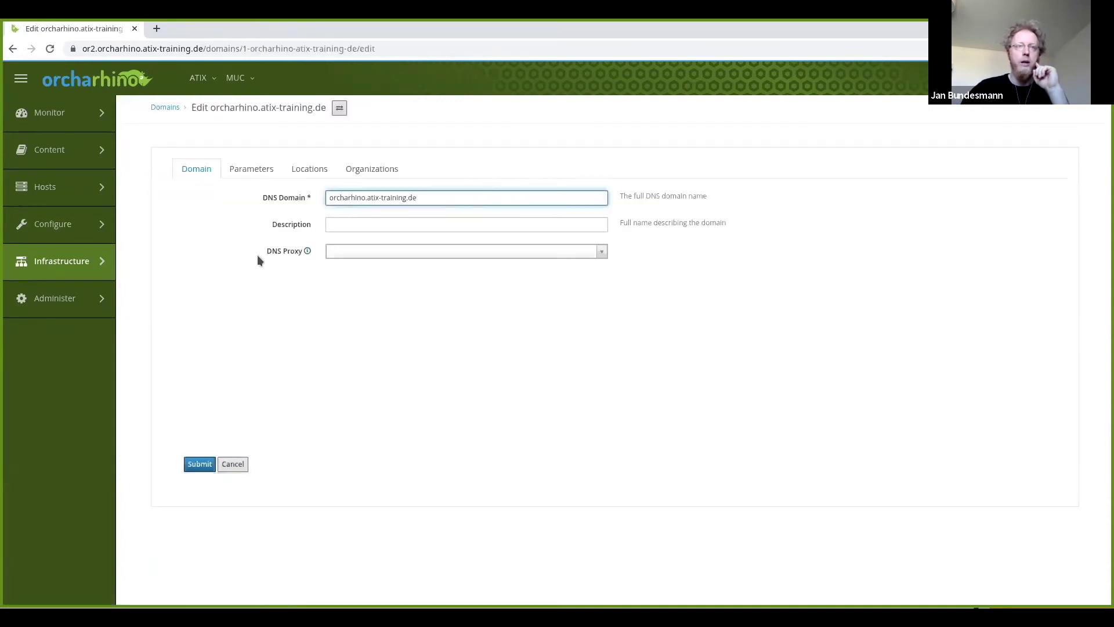
{"action": "left_click", "coordinate": [433, 253]}
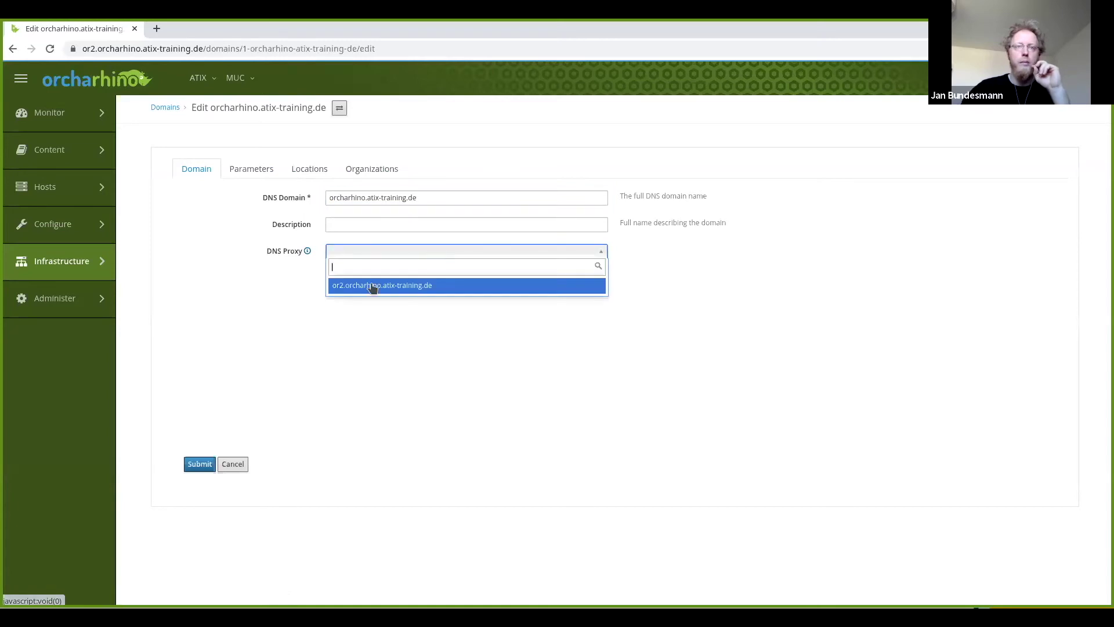
{"action": "left_click", "coordinate": [374, 286]}
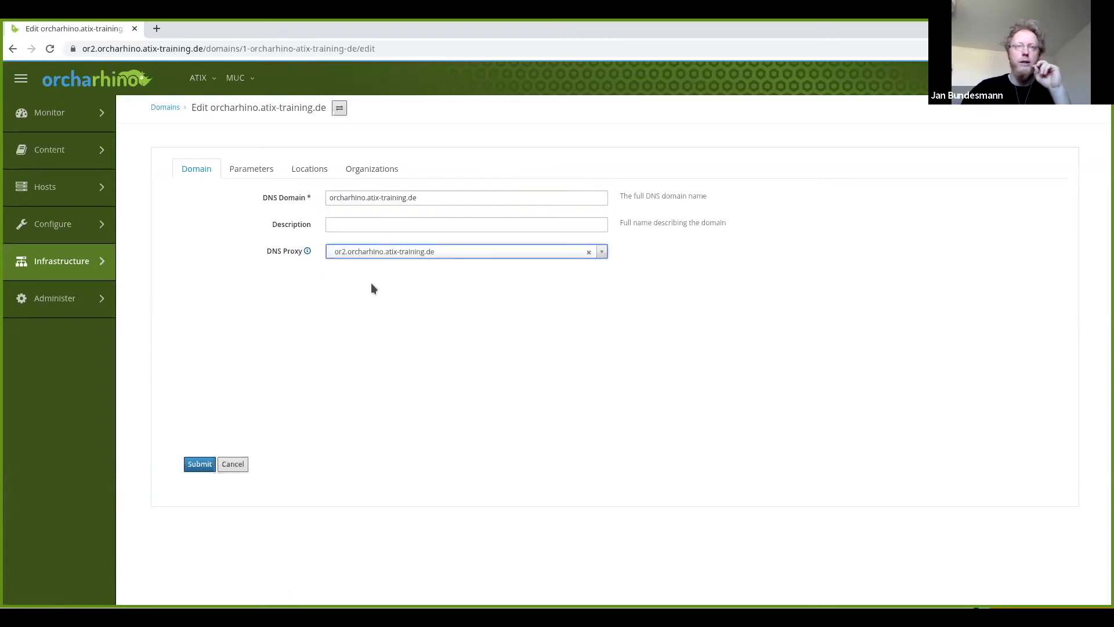
{"action": "left_click", "coordinate": [240, 169]}
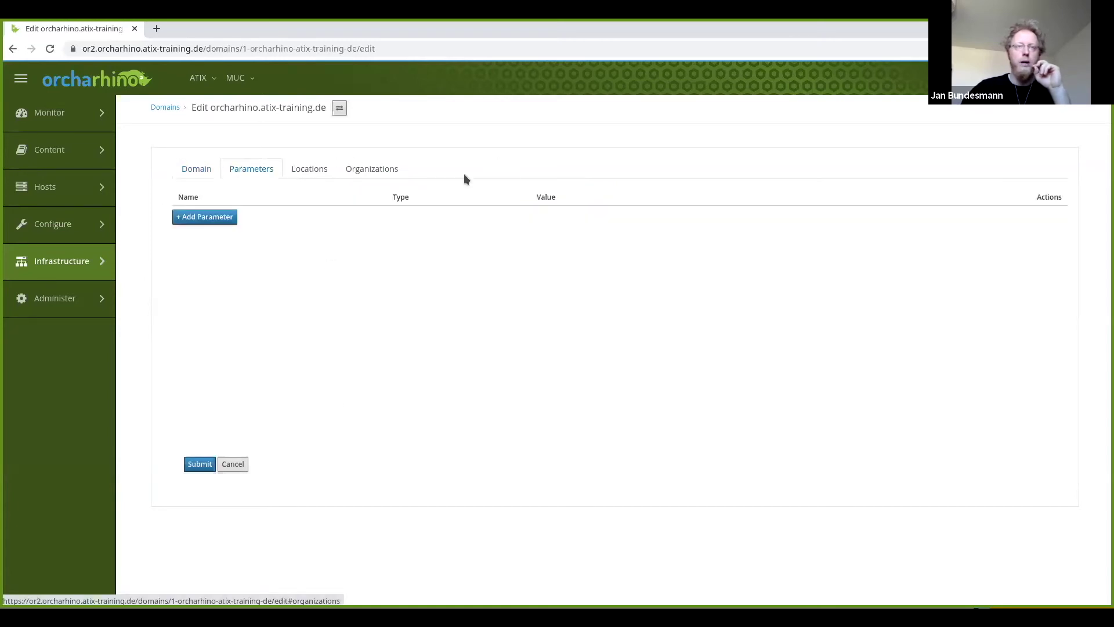
{"action": "left_click", "coordinate": [194, 467]}
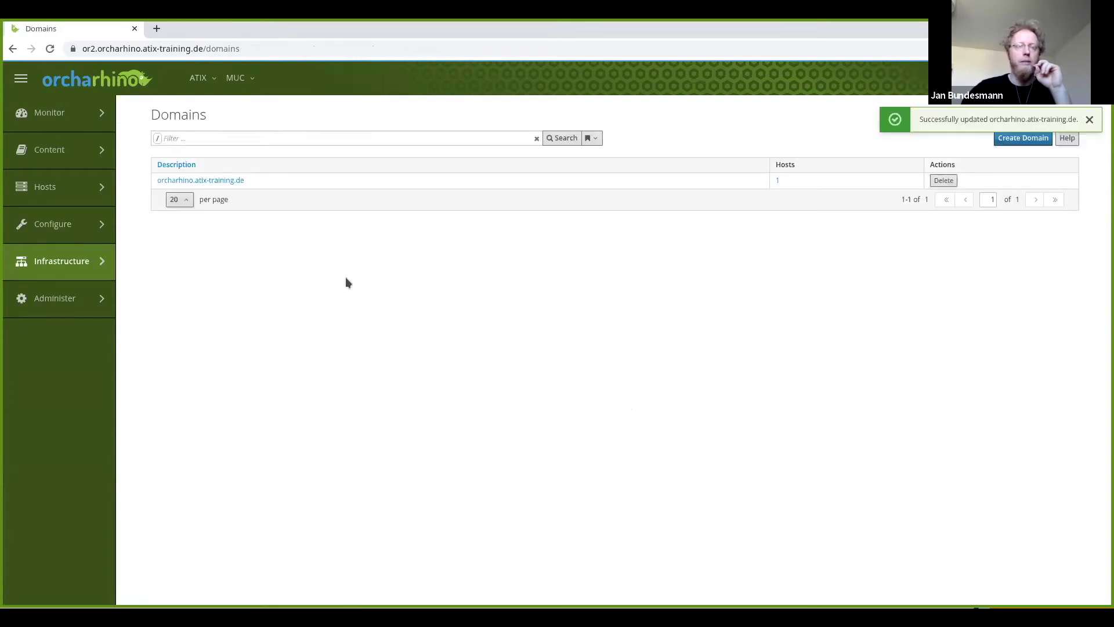
{"action": "mouse_move", "coordinate": [51, 277]}
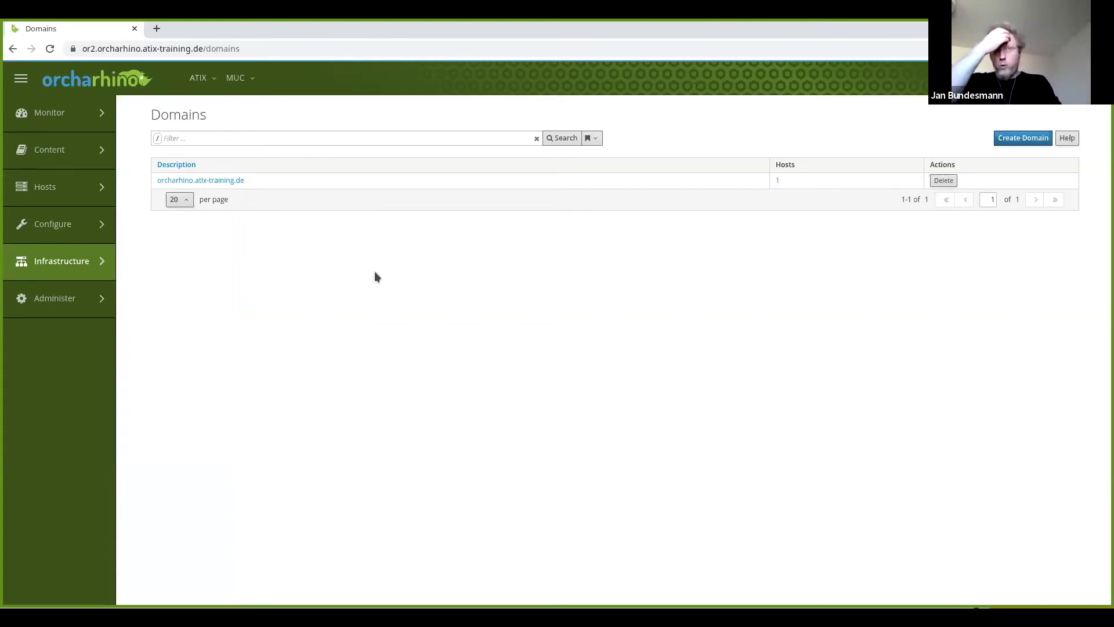
{"action": "mouse_move", "coordinate": [87, 186]}
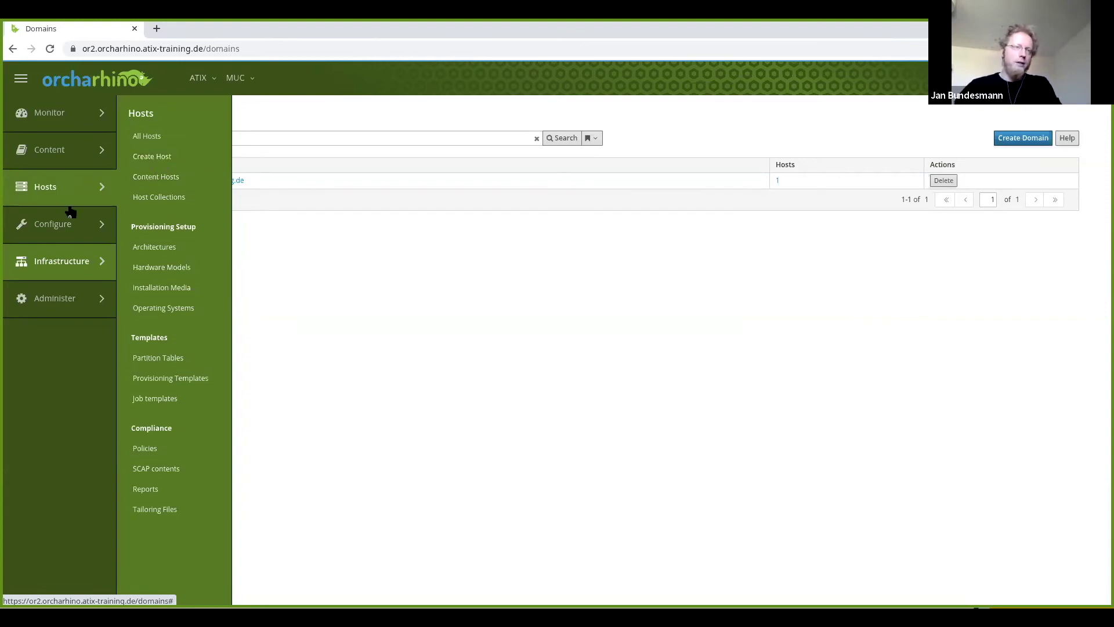
{"action": "mouse_move", "coordinate": [66, 218]}
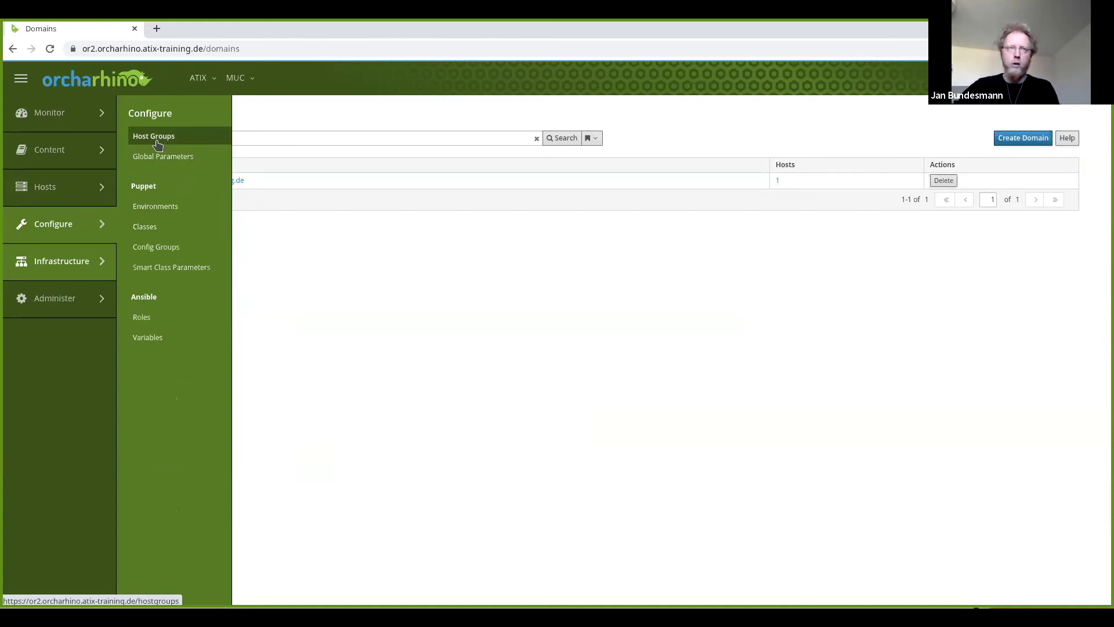
Start a new host group named centos7.
{"action": "left_click", "coordinate": [156, 143]}
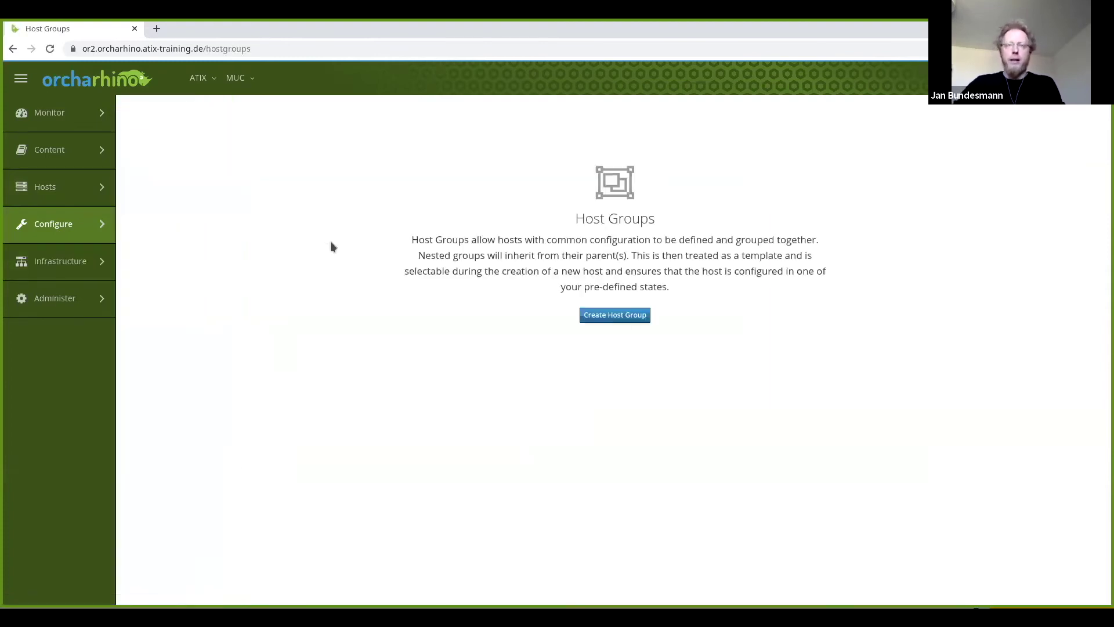
{"action": "left_click", "coordinate": [610, 316]}
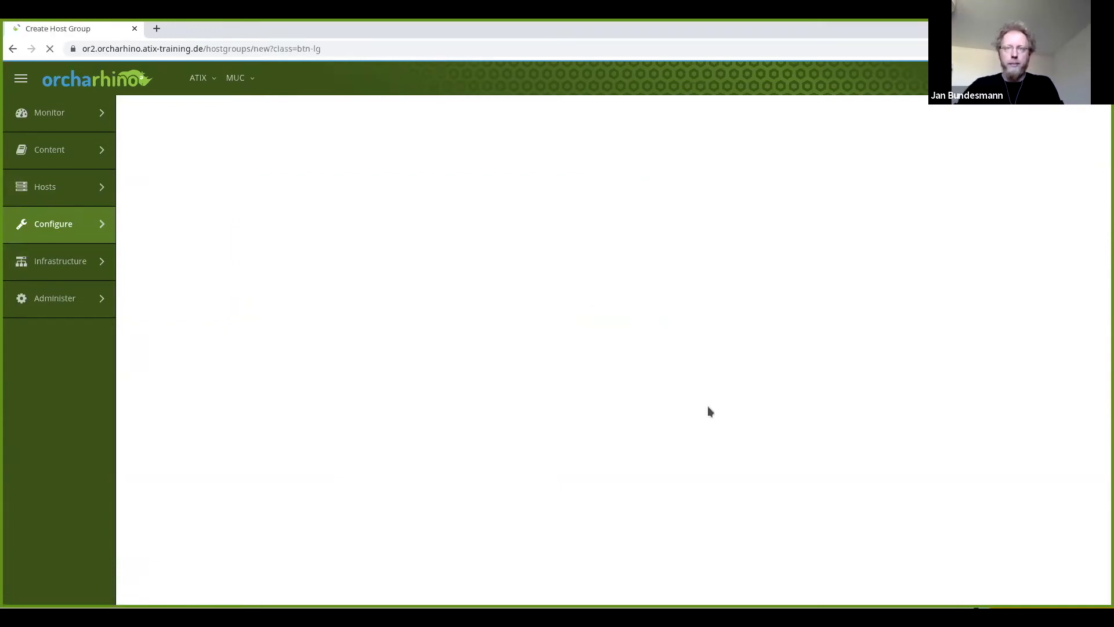
{"action": "left_click", "coordinate": [374, 198]}
{"action": "type", "text": "centos7"}
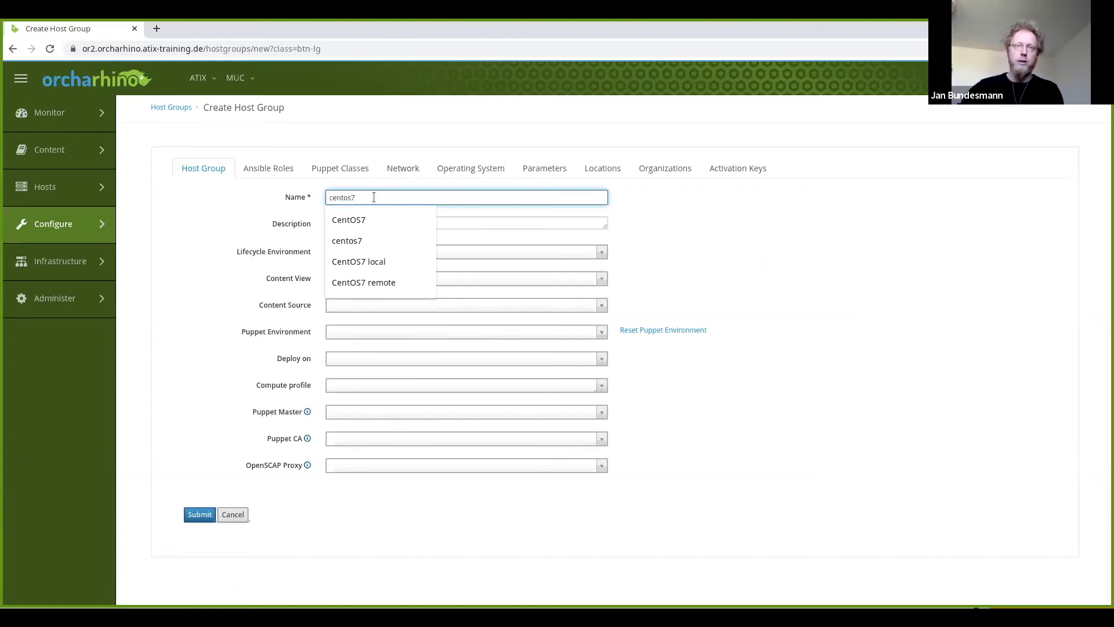
{"action": "left_click", "coordinate": [796, 206]}
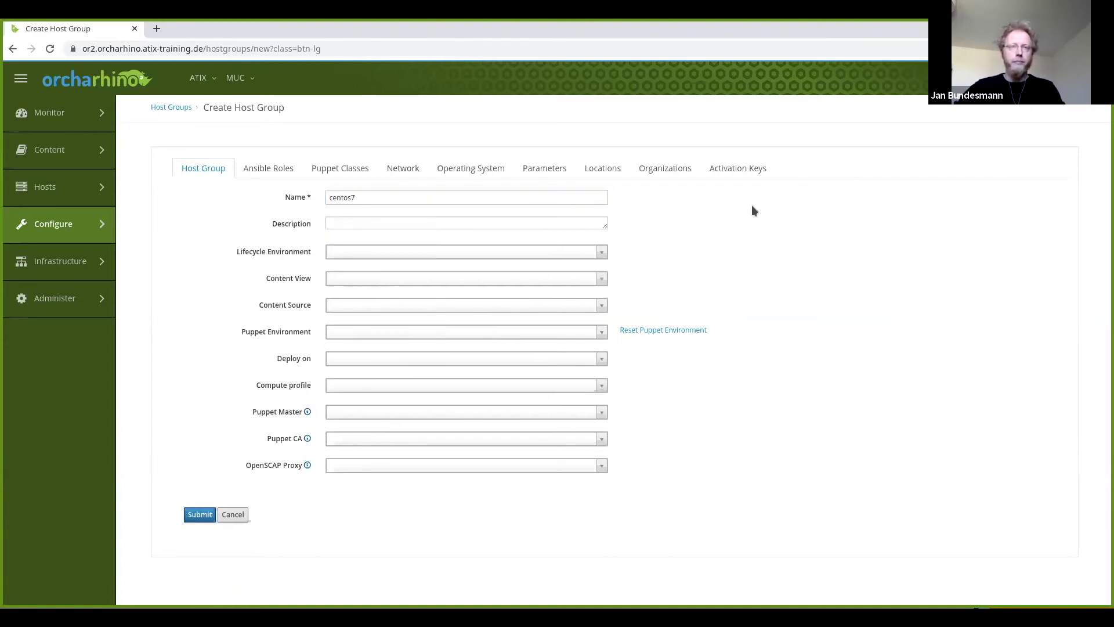
Set the host group to deploy on libvirtd (Libvirt) with the 2-Medium compute profile.
{"action": "left_click", "coordinate": [494, 360]}
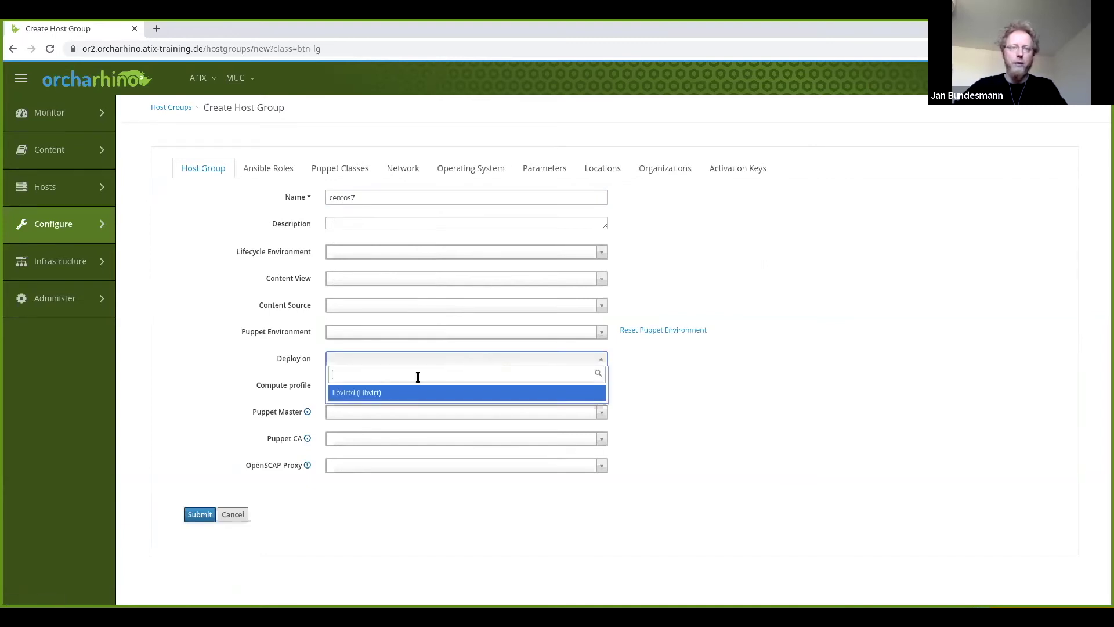
{"action": "left_click", "coordinate": [385, 389]}
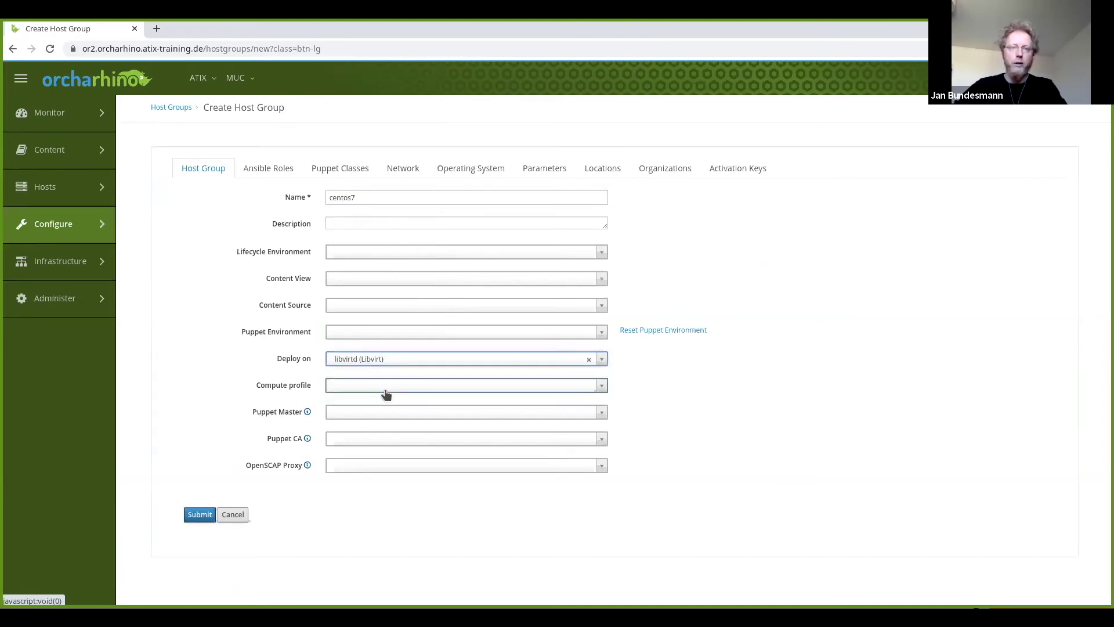
{"action": "left_click", "coordinate": [471, 392]}
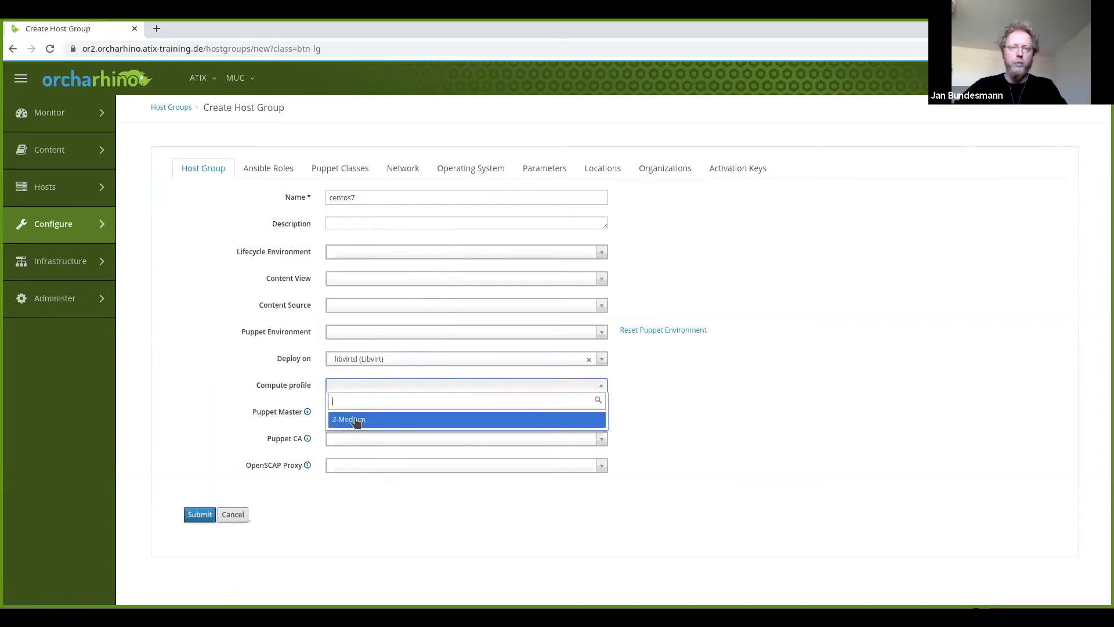
{"action": "left_click", "coordinate": [355, 421]}
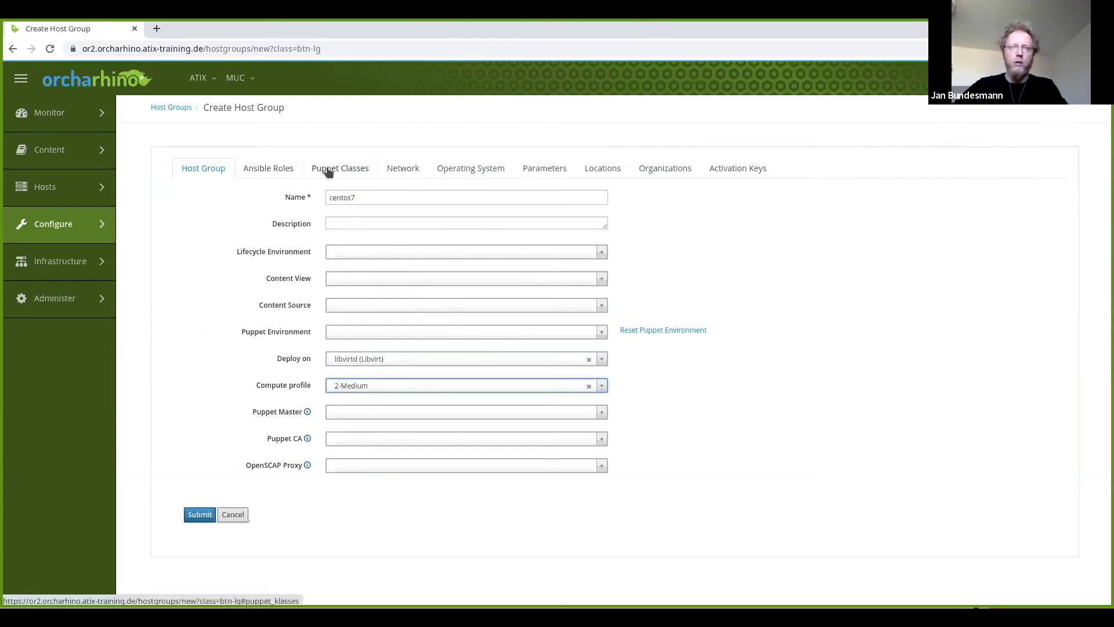
Assign domain orcharhino.atix-training.de and IPv4 subnet orcharhino (10.0.5.0/24) to the centos7 host group.
{"action": "left_click", "coordinate": [399, 169]}
{"action": "left_click", "coordinate": [389, 193]}
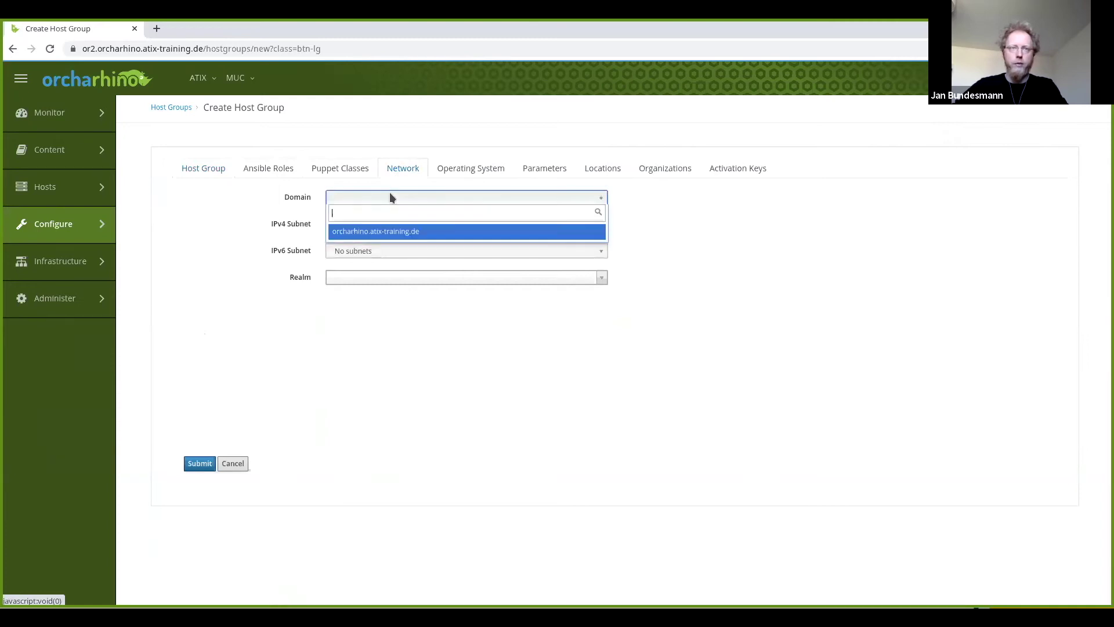
{"action": "left_click", "coordinate": [379, 231]}
{"action": "left_click", "coordinate": [378, 226]}
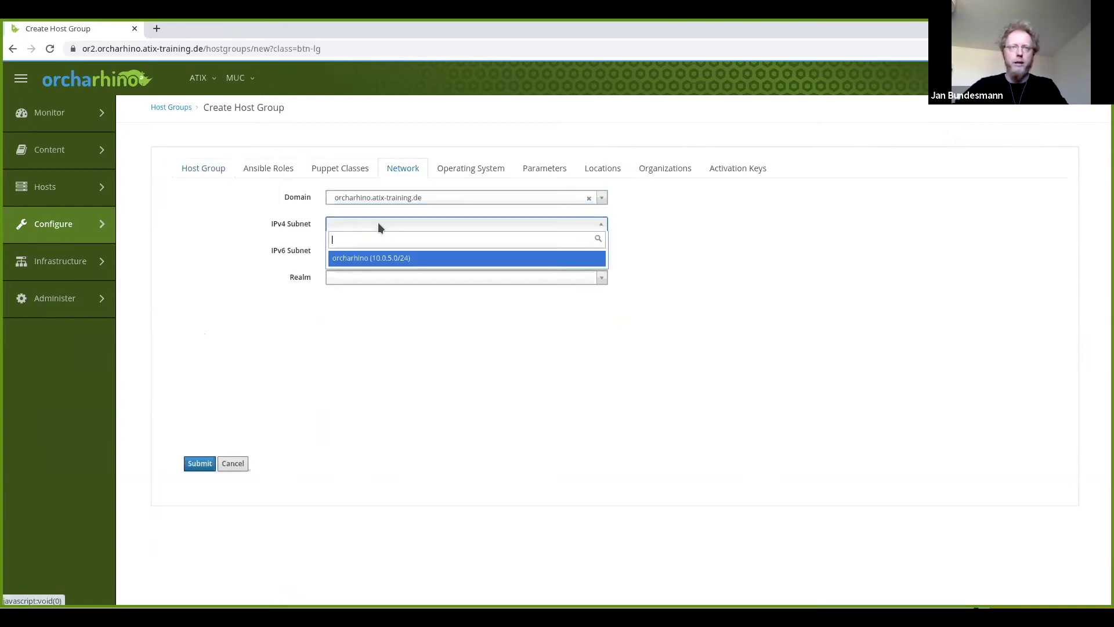
{"action": "left_click", "coordinate": [373, 260]}
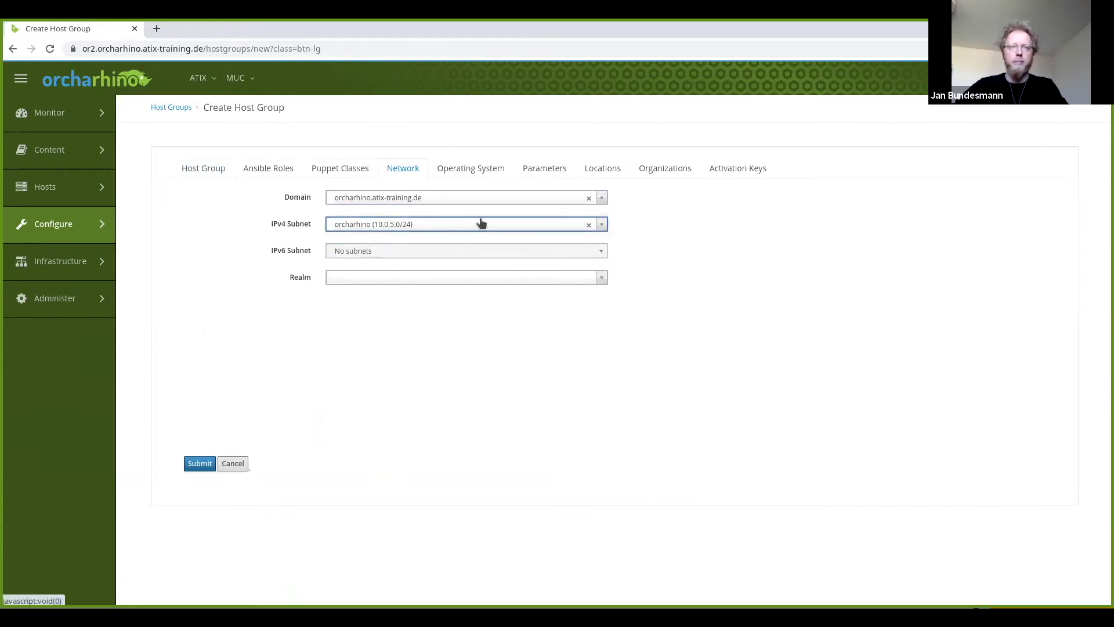
{"action": "left_click", "coordinate": [603, 171]}
{"action": "left_click", "coordinate": [666, 169]}
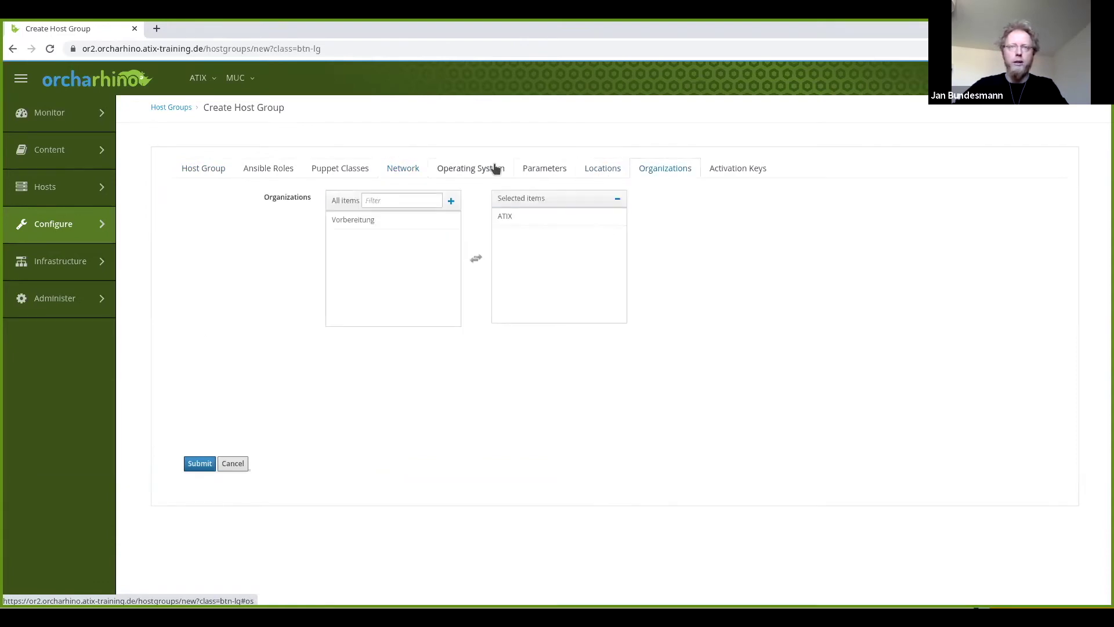
{"action": "left_click", "coordinate": [495, 169]}
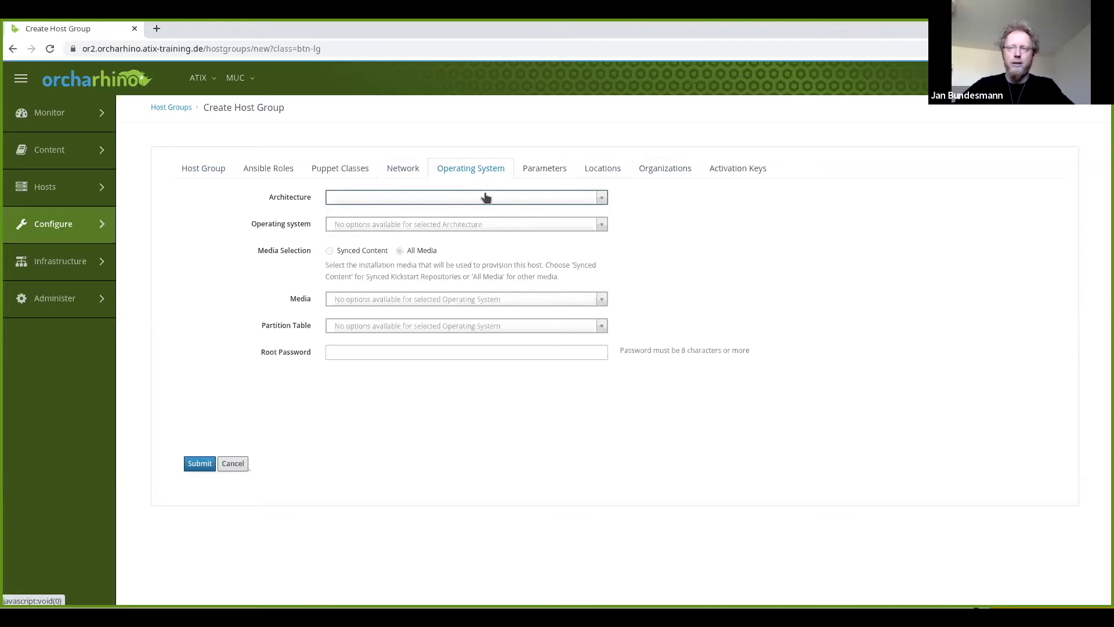
Choose architecture x86_64, operating system CentOS 7.X and media CentOS7 Mirror.
{"action": "left_click", "coordinate": [407, 197]}
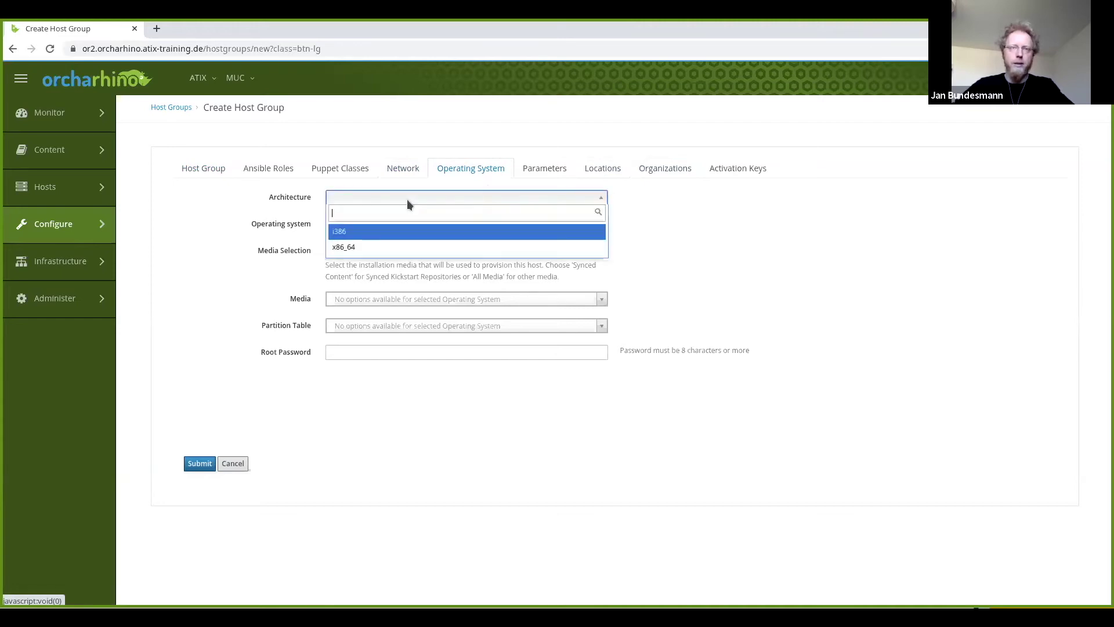
{"action": "left_click", "coordinate": [369, 249]}
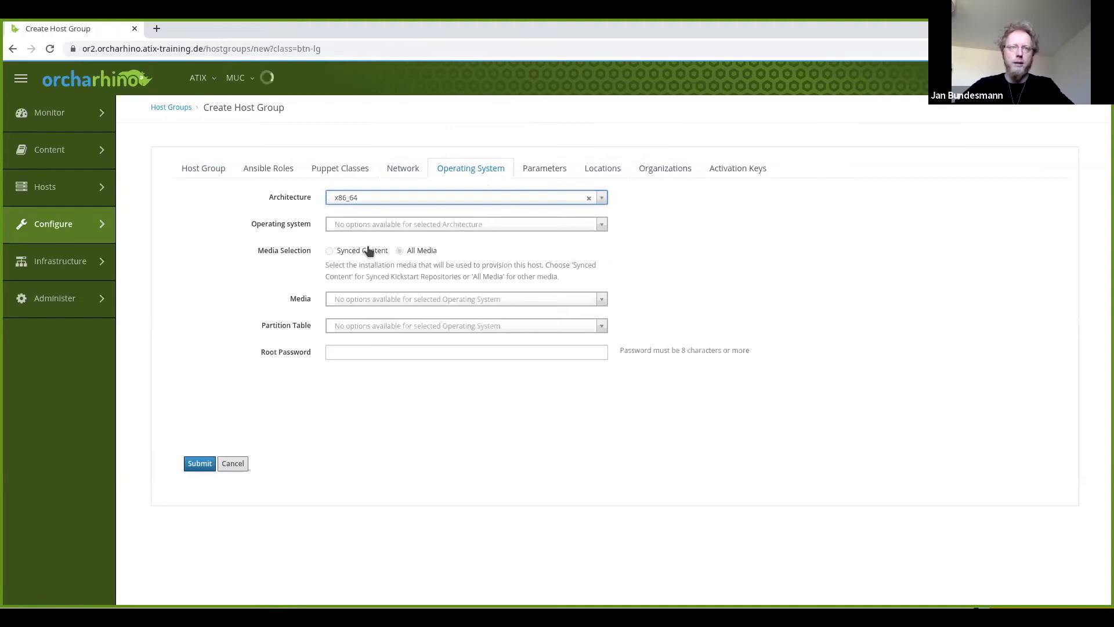
{"action": "left_click", "coordinate": [598, 224]}
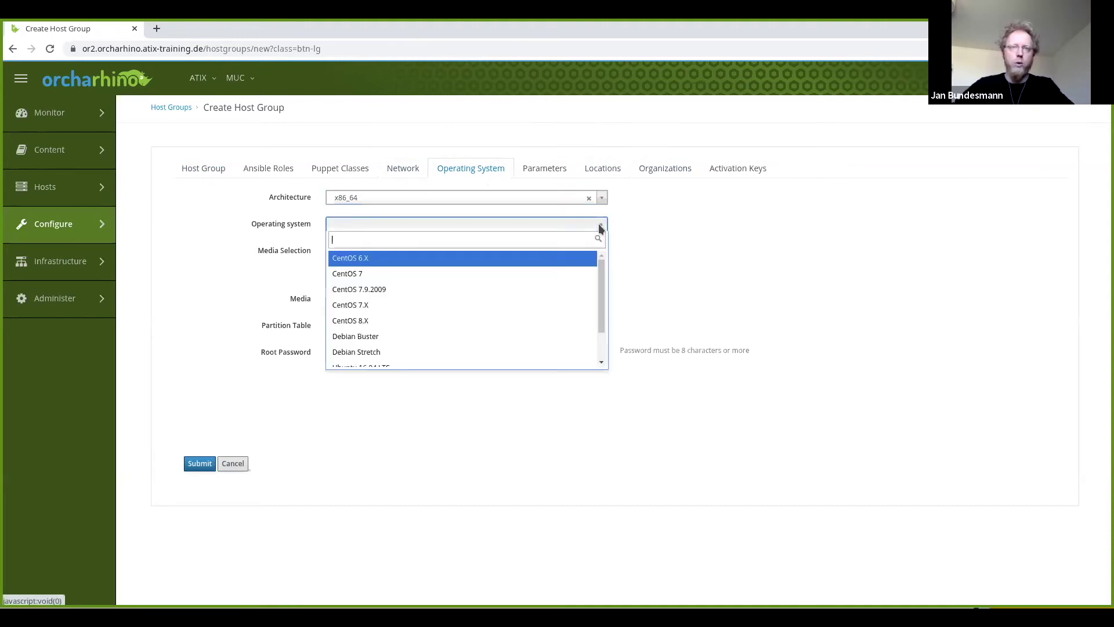
{"action": "left_click", "coordinate": [346, 307]}
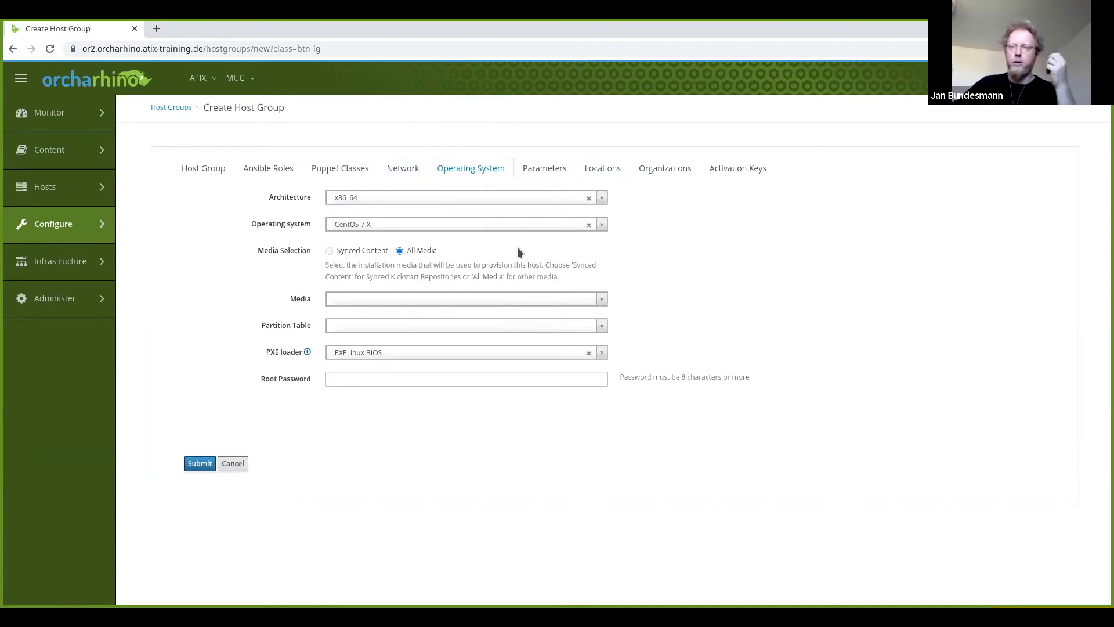
{"action": "left_click", "coordinate": [595, 299]}
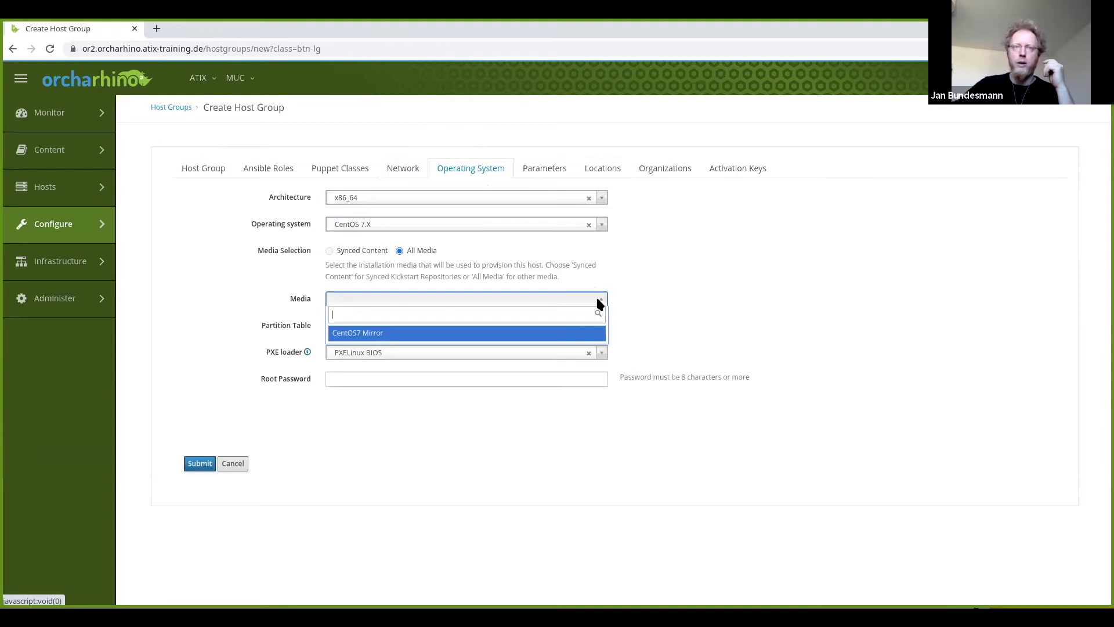
{"action": "left_click", "coordinate": [417, 334]}
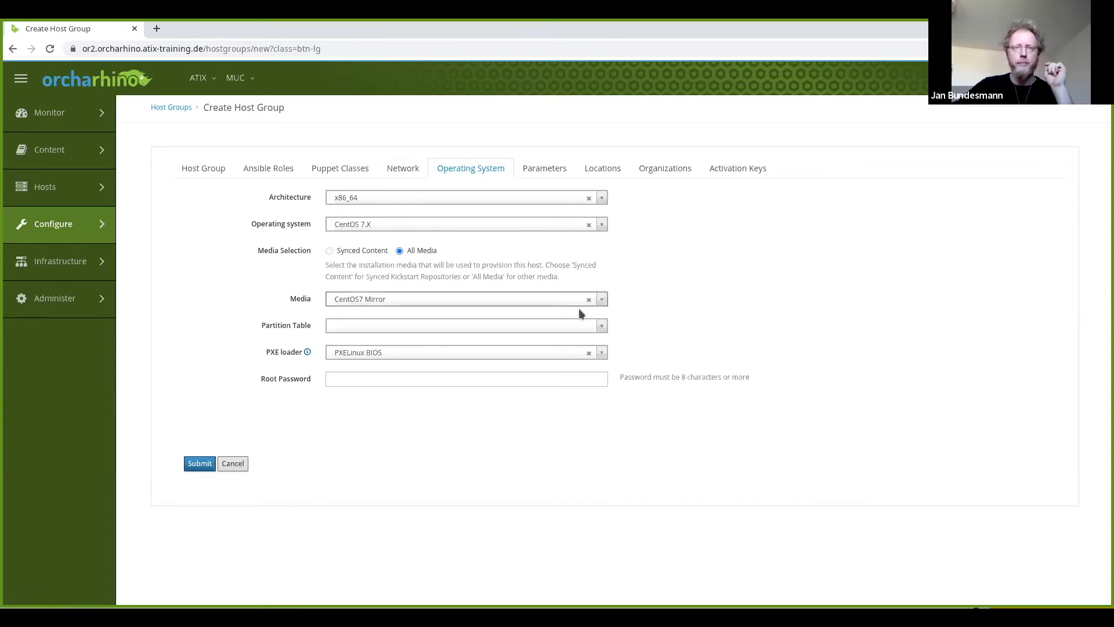
Pick the Kickstart default partition table, enter a root password, and save the host group.
{"action": "left_click", "coordinate": [570, 326]}
{"action": "left_click", "coordinate": [411, 358]}
{"action": "left_click", "coordinate": [397, 380]}
{"action": "type", "text": "•••••••••••"}
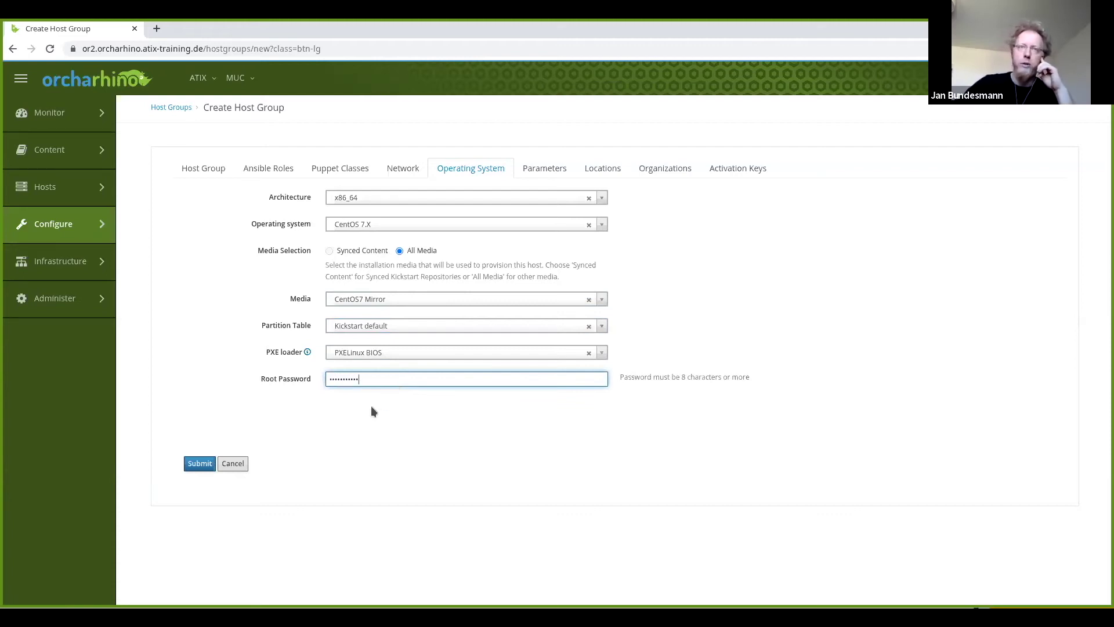
{"action": "left_click", "coordinate": [200, 463]}
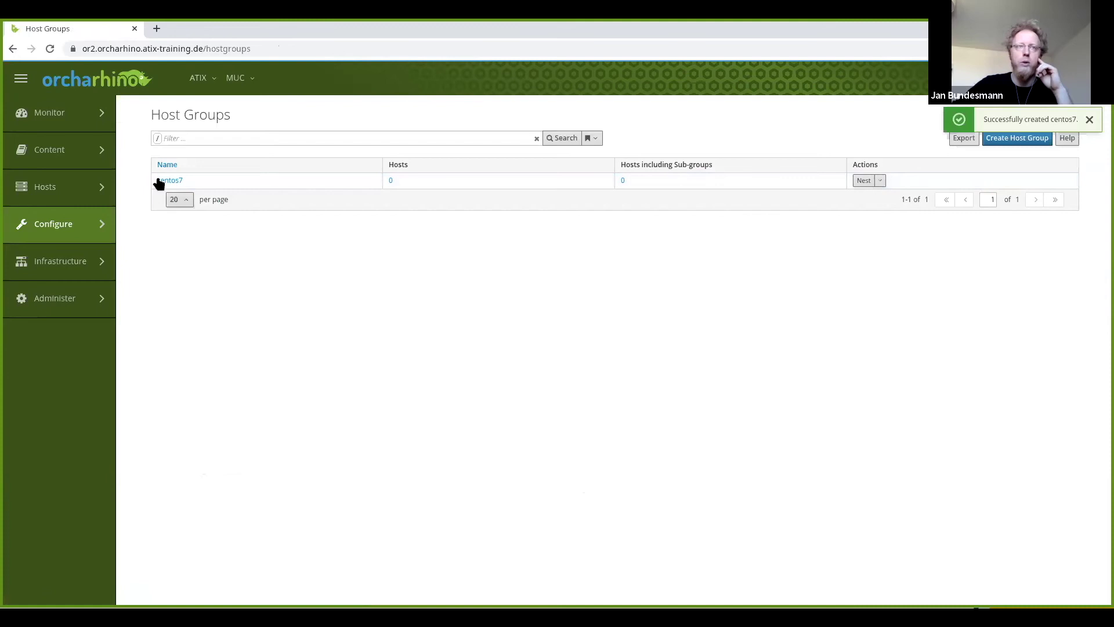
Create a host named 'upstream' in the centos7 host group and attempt to save it.
{"action": "mouse_move", "coordinate": [100, 190]}
{"action": "left_click", "coordinate": [181, 155]}
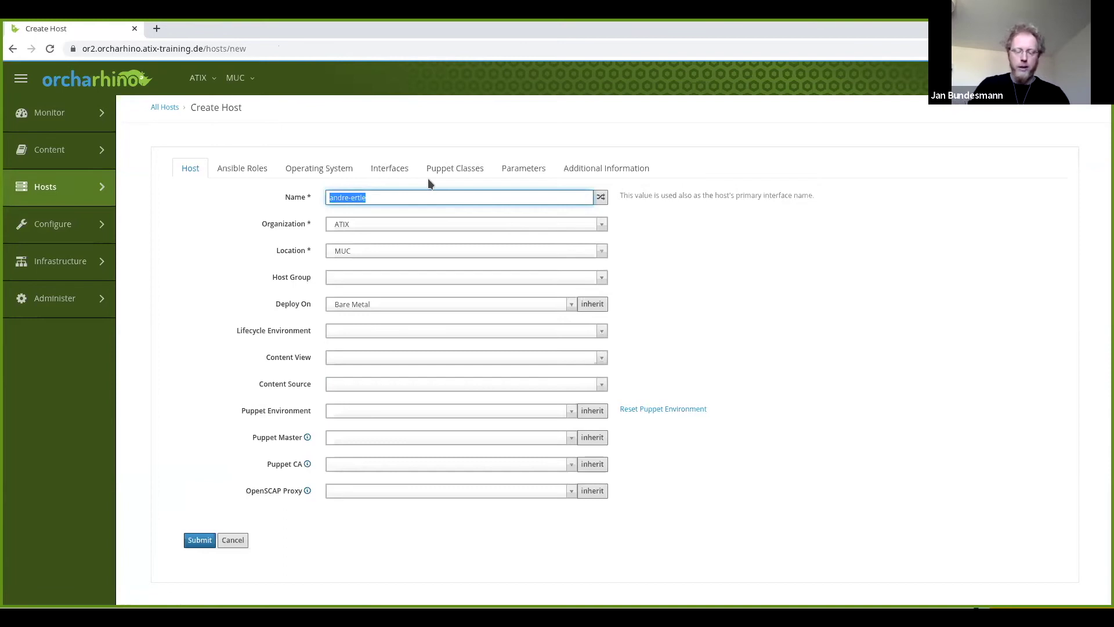
{"action": "type", "text": "upstream"}
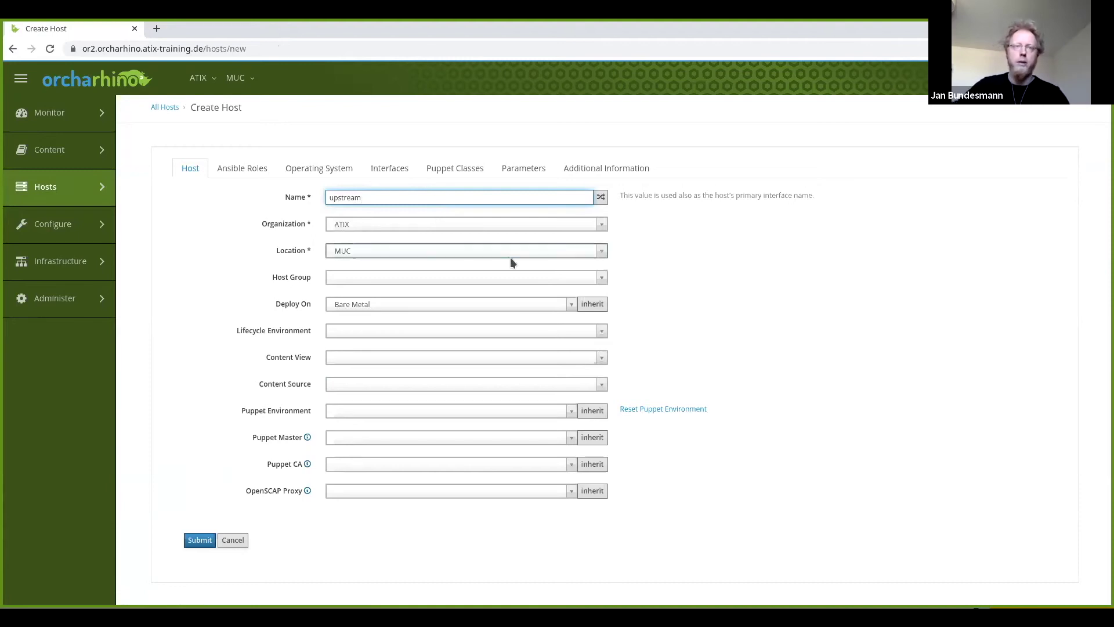
{"action": "left_click", "coordinate": [495, 278]}
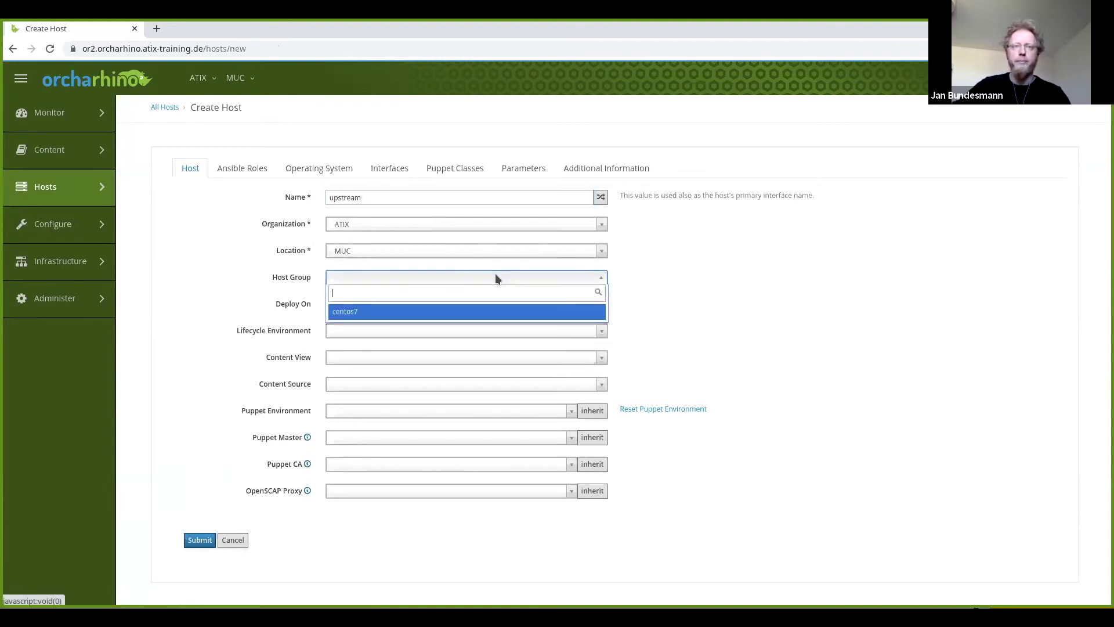
{"action": "left_click", "coordinate": [348, 313]}
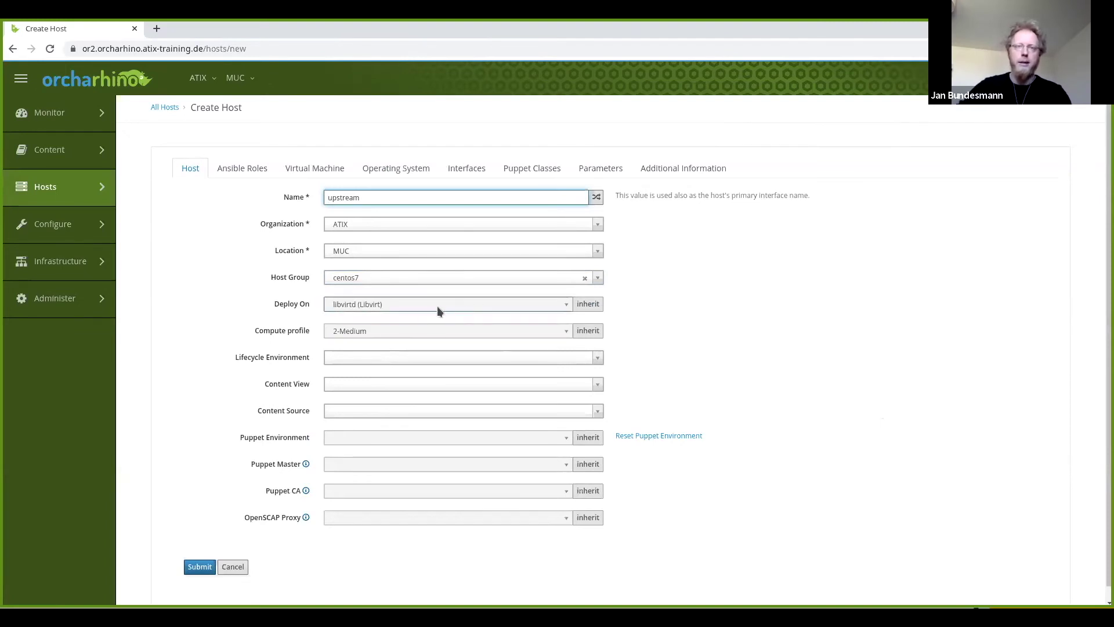
{"action": "left_click", "coordinate": [409, 169]}
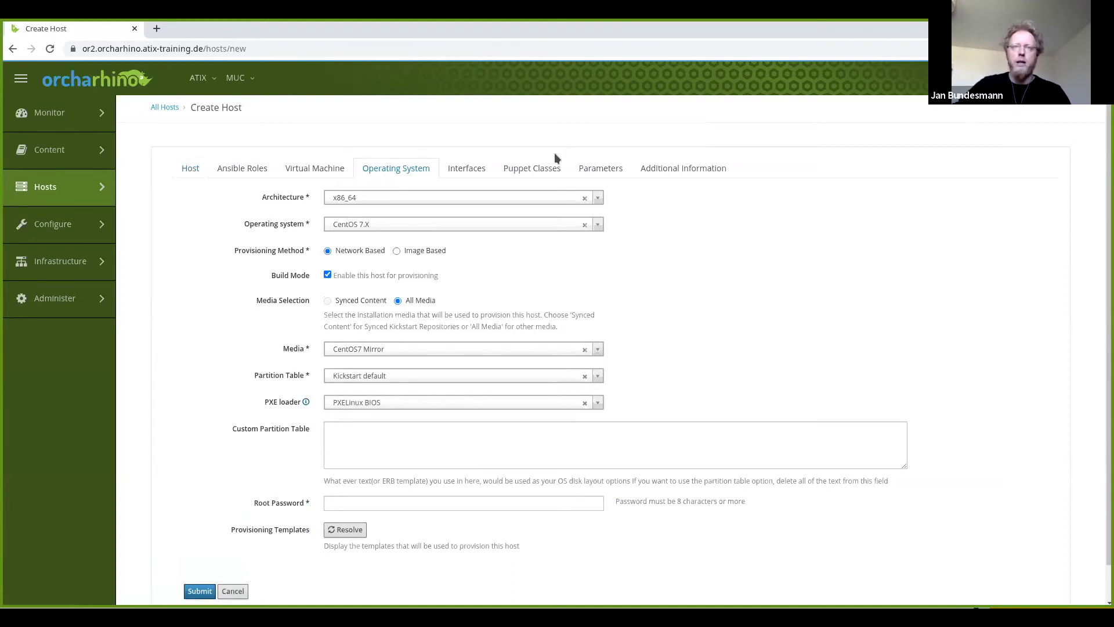
{"action": "left_click", "coordinate": [199, 590]}
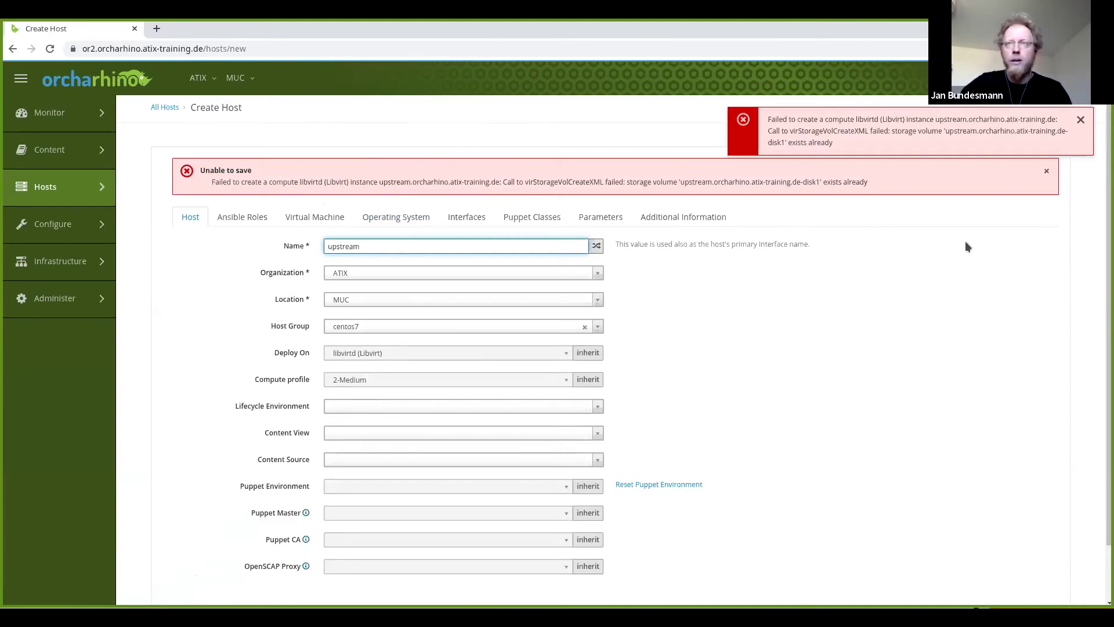
Dismiss the save errors, rename the host to 'demo', then leave for the All Hosts list.
{"action": "left_click", "coordinate": [1081, 121]}
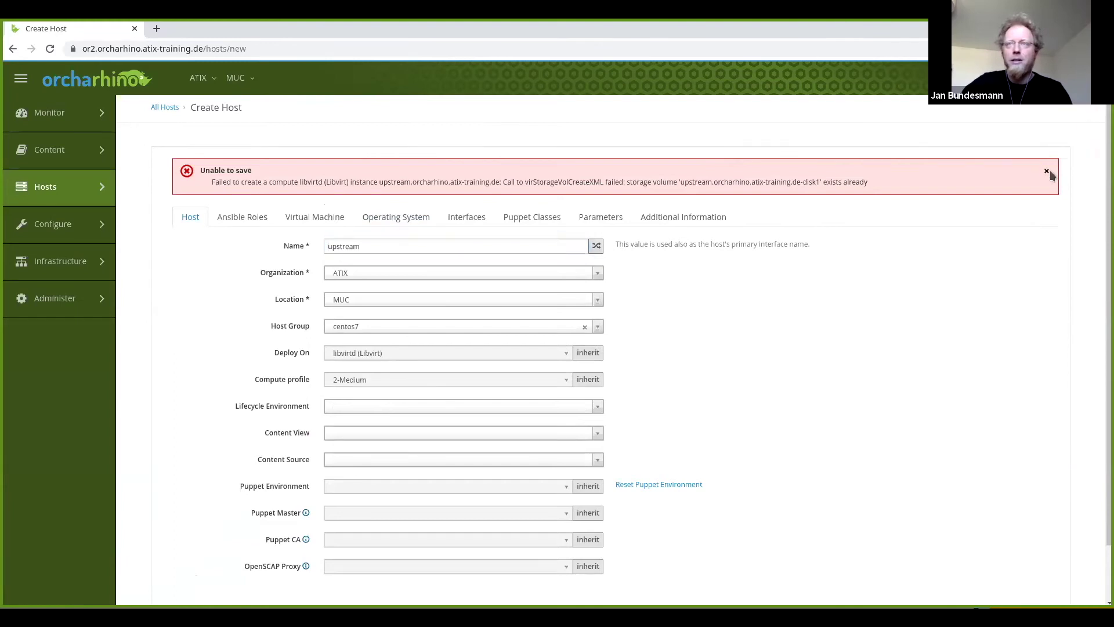
{"action": "left_click", "coordinate": [1047, 173]}
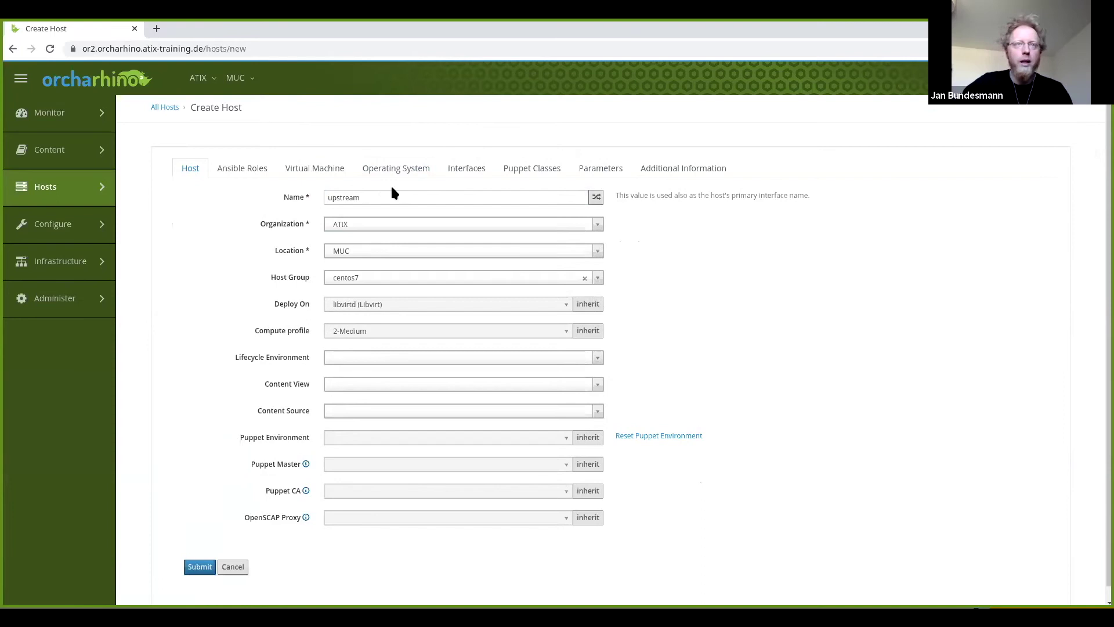
{"action": "left_click", "coordinate": [376, 198]}
{"action": "double_click", "coordinate": [378, 197]}
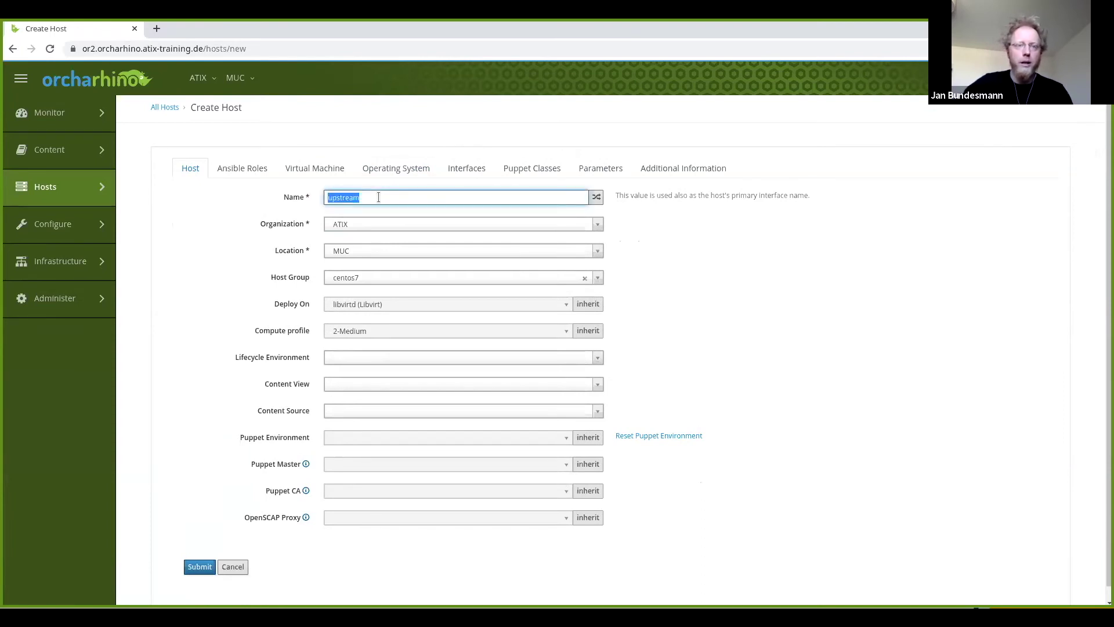
{"action": "type", "text": "demo"}
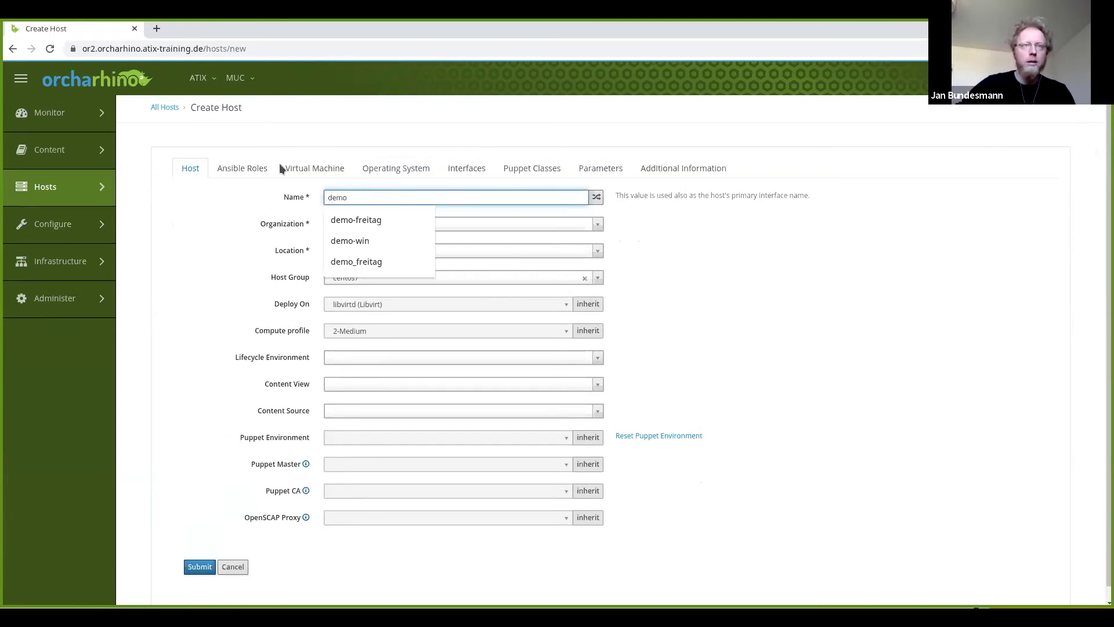
{"action": "left_click", "coordinate": [149, 164]}
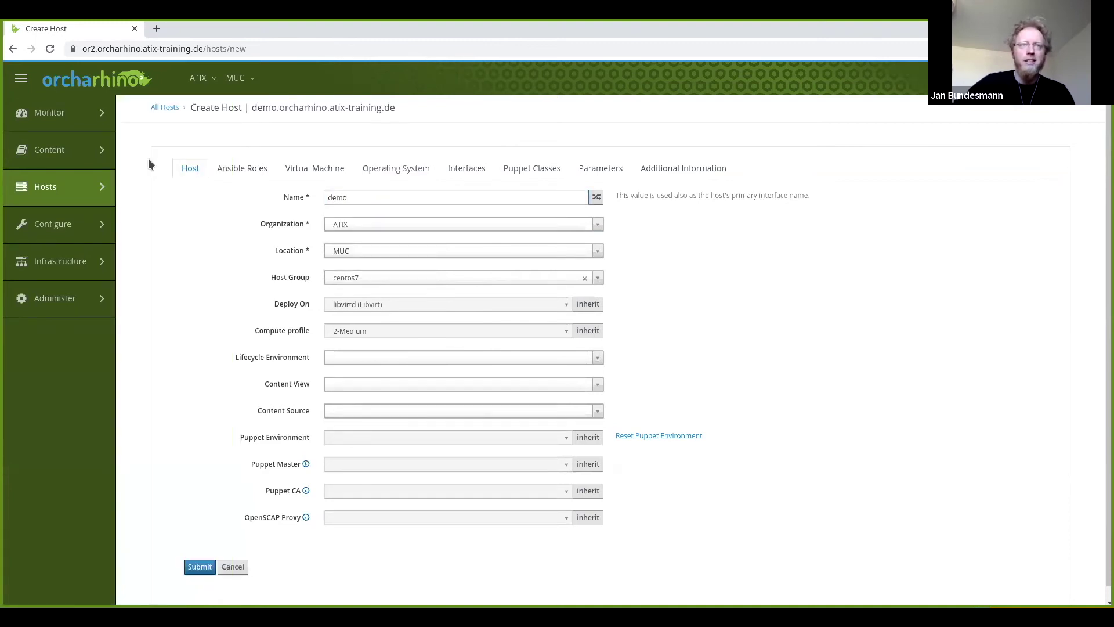
{"action": "mouse_move", "coordinate": [52, 204]}
{"action": "left_click", "coordinate": [143, 135]}
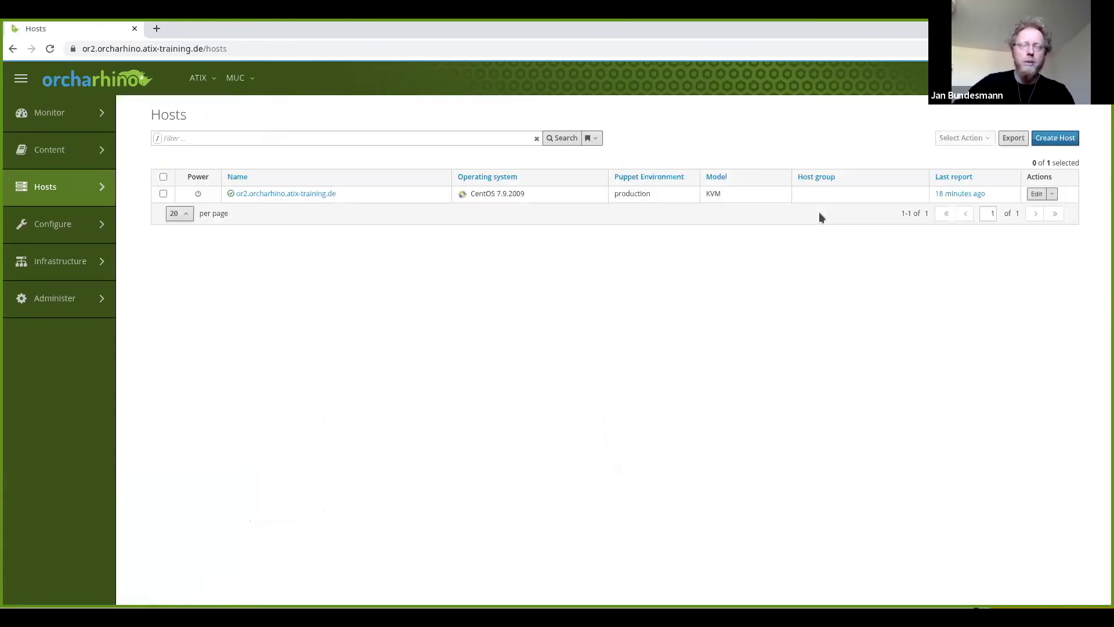
Create a new host with its generated name in host group centos7 and submit it.
{"action": "left_click", "coordinate": [1063, 141]}
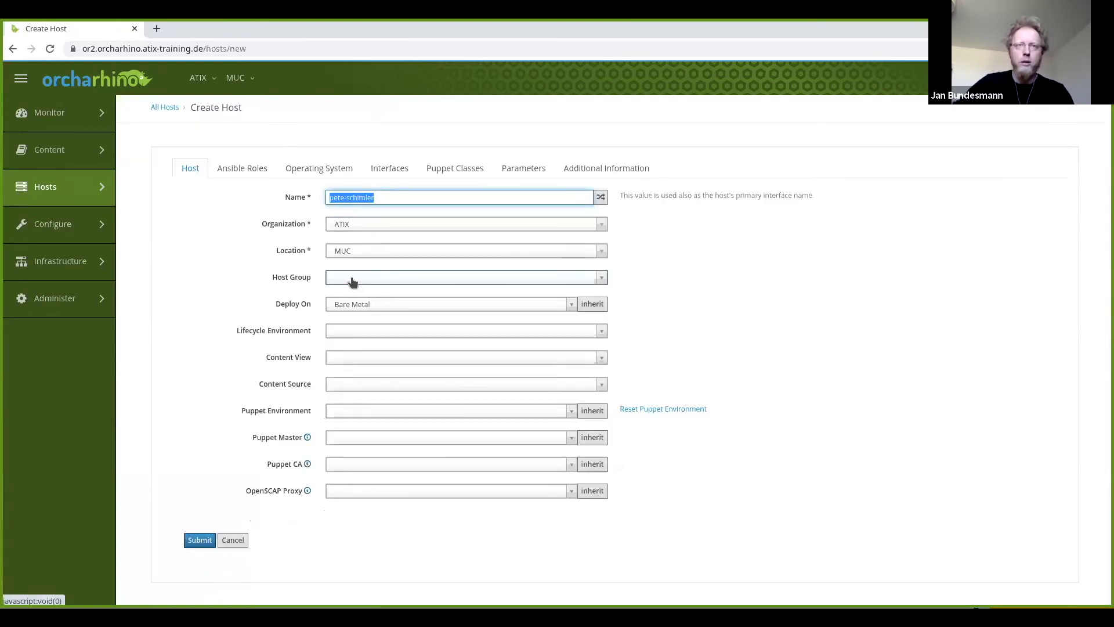
{"action": "left_click", "coordinate": [409, 281]}
{"action": "left_click", "coordinate": [369, 313]}
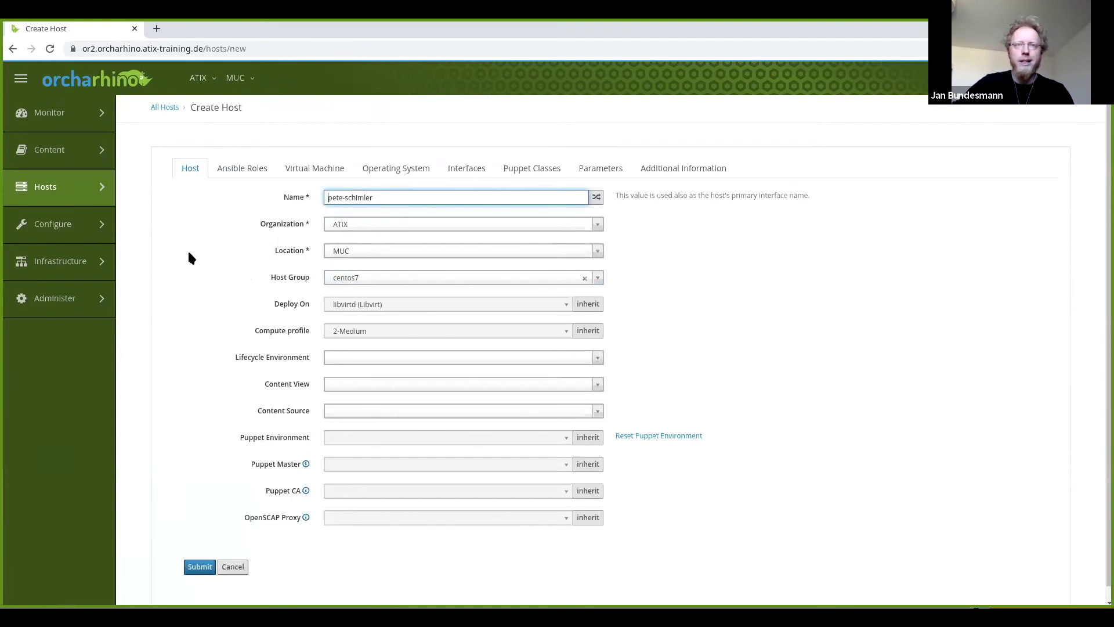
{"action": "left_click", "coordinate": [194, 567]}
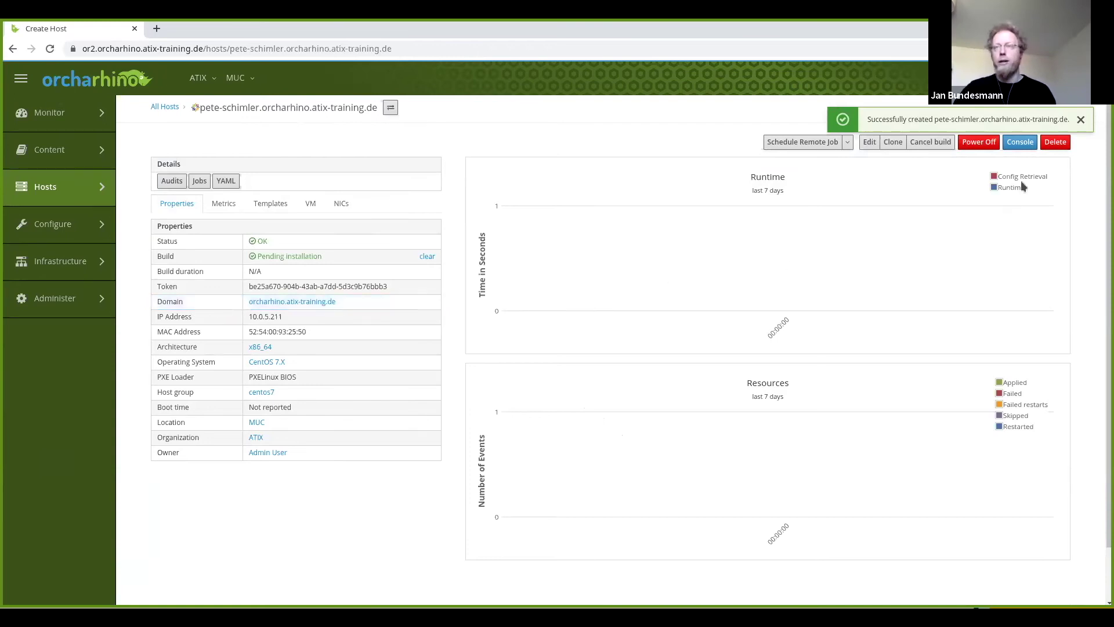
Check the new host's PXE-boot console, then bring up the Content Sync Status overview.
{"action": "left_click", "coordinate": [1021, 142]}
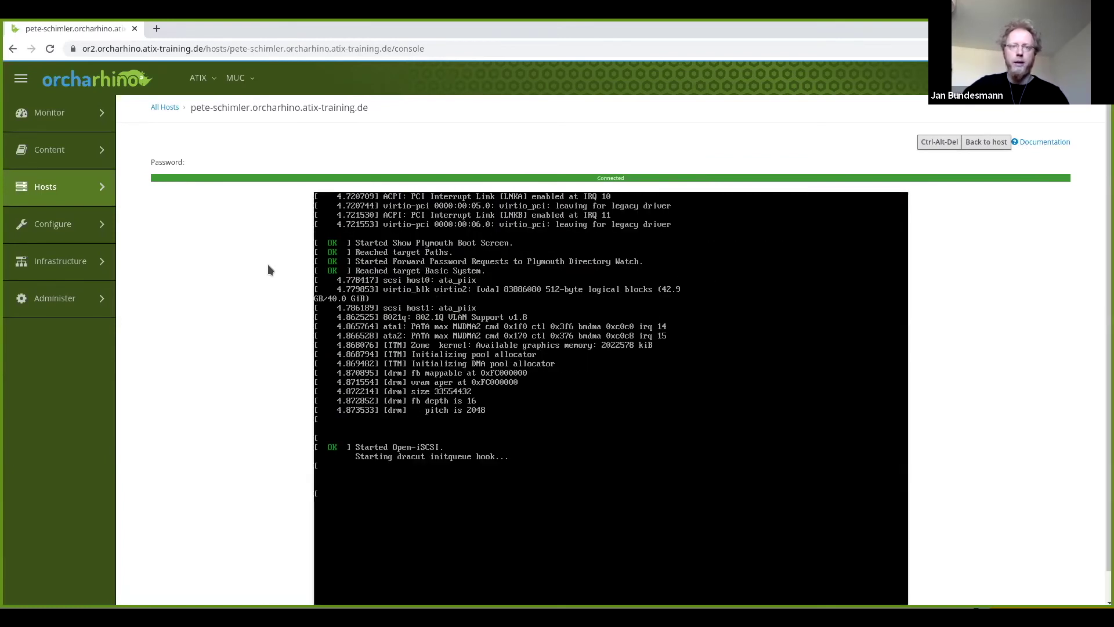
{"action": "mouse_move", "coordinate": [84, 152]}
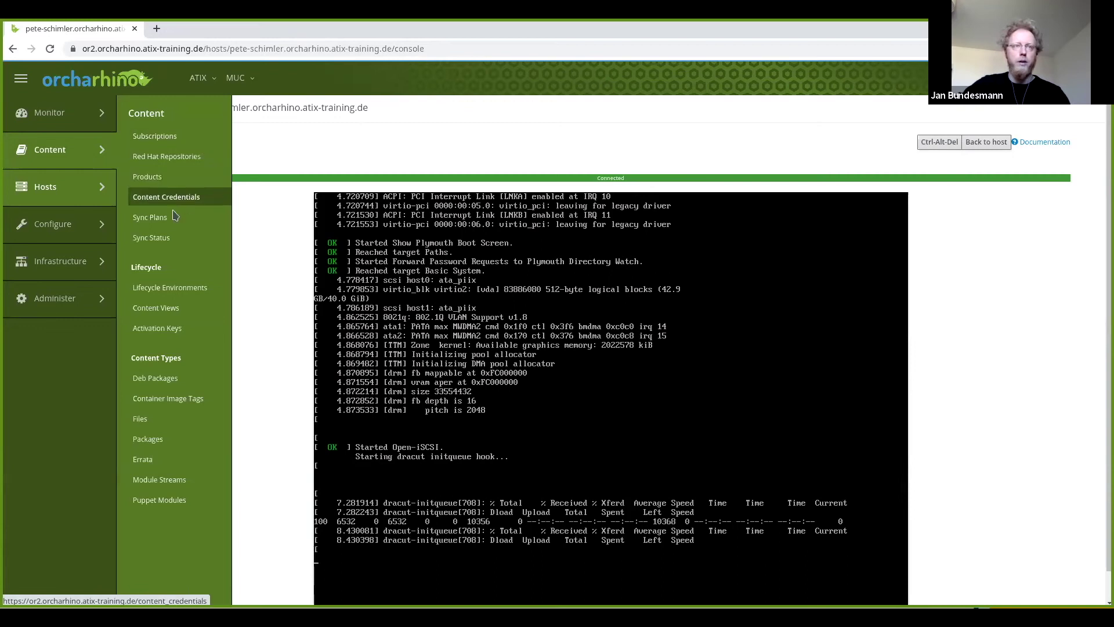
{"action": "left_click", "coordinate": [157, 239]}
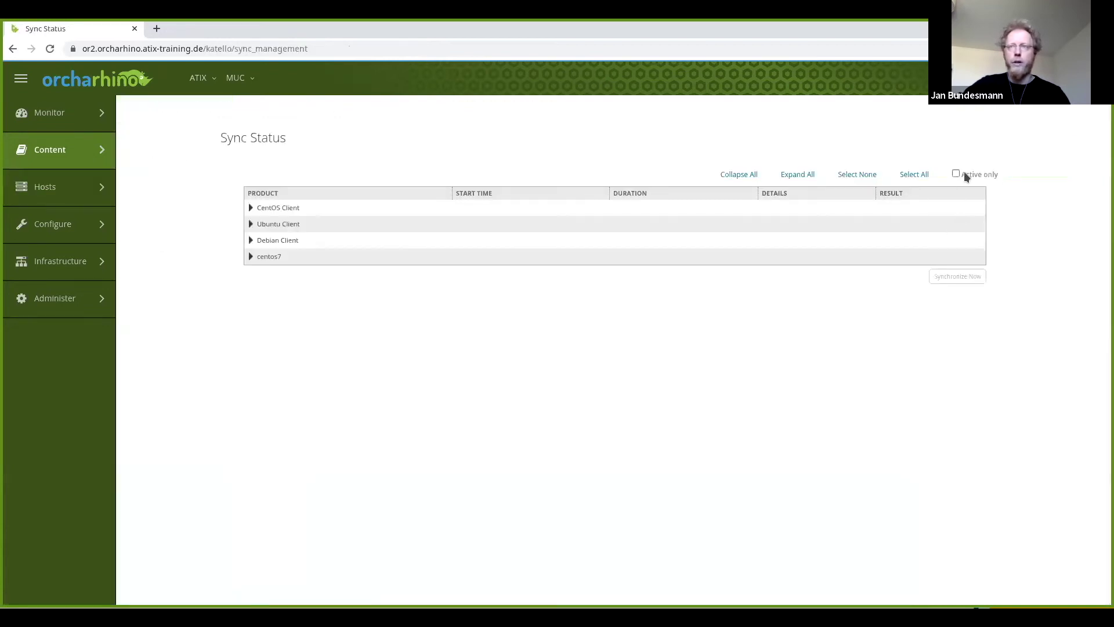
Review all product sync statuses and the centos7 product, then open the empty Content Views list.
{"action": "left_click", "coordinate": [964, 173]}
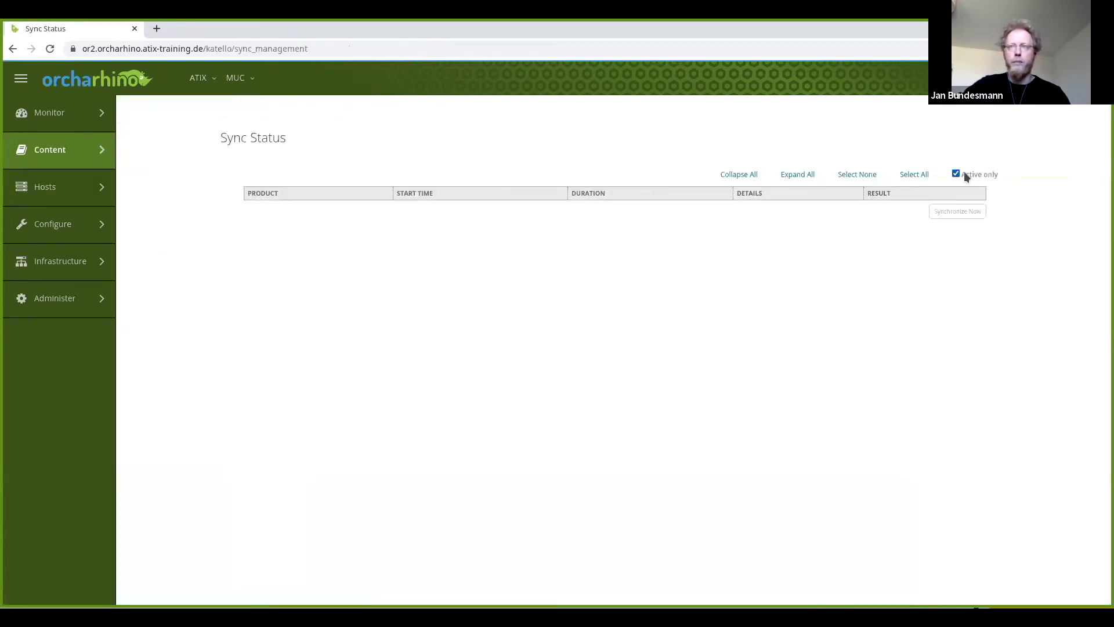
{"action": "left_click", "coordinate": [964, 173]}
{"action": "mouse_move", "coordinate": [66, 152]}
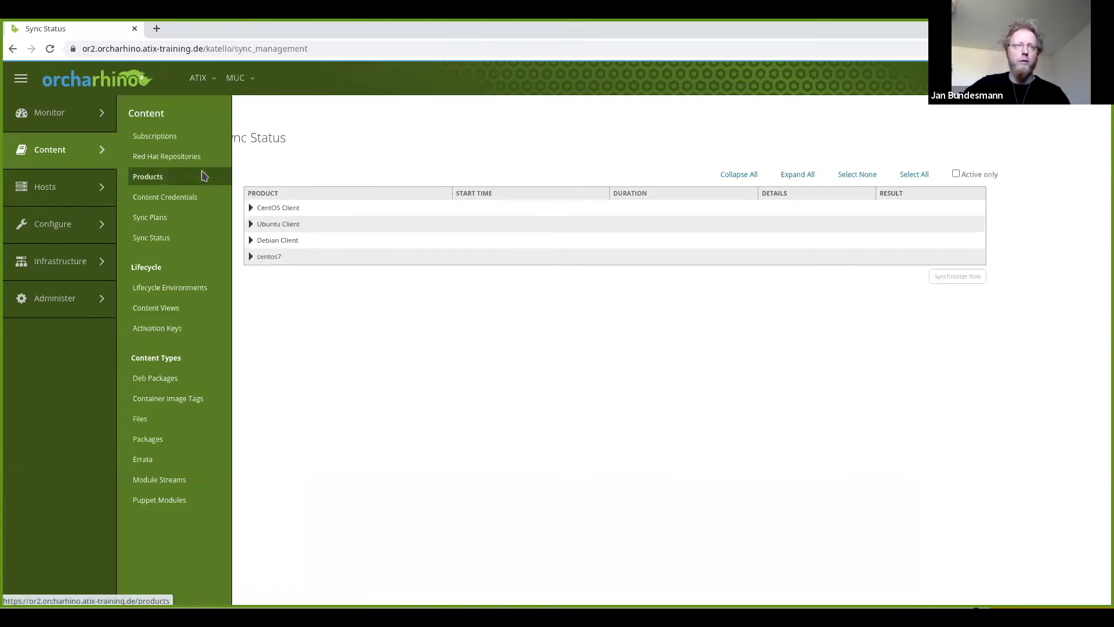
{"action": "left_click", "coordinate": [180, 175]}
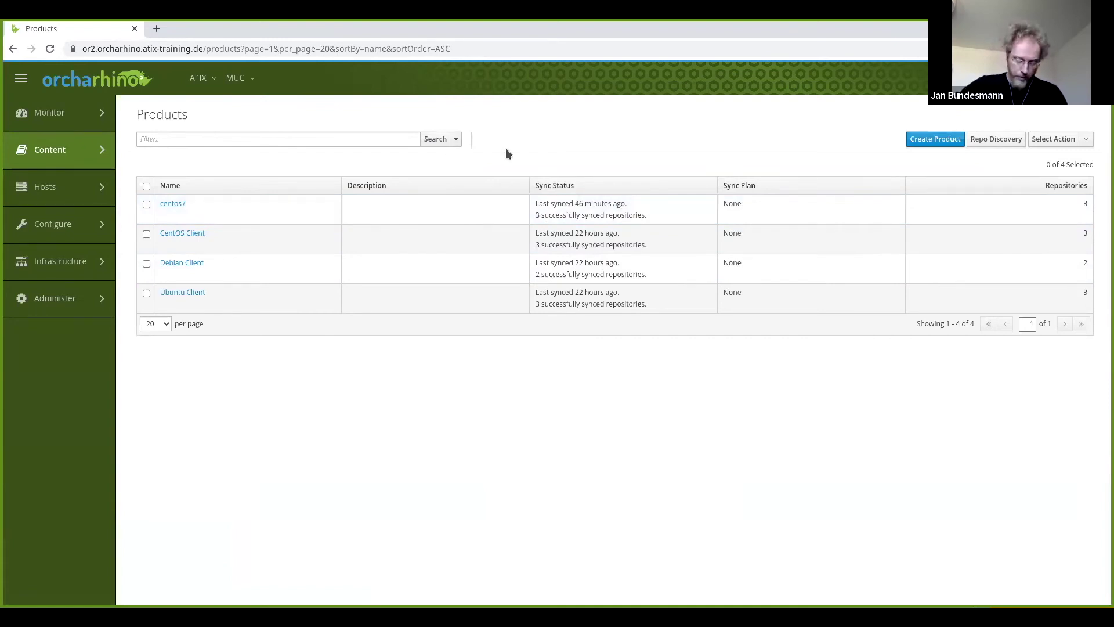
{"action": "mouse_move", "coordinate": [65, 154]}
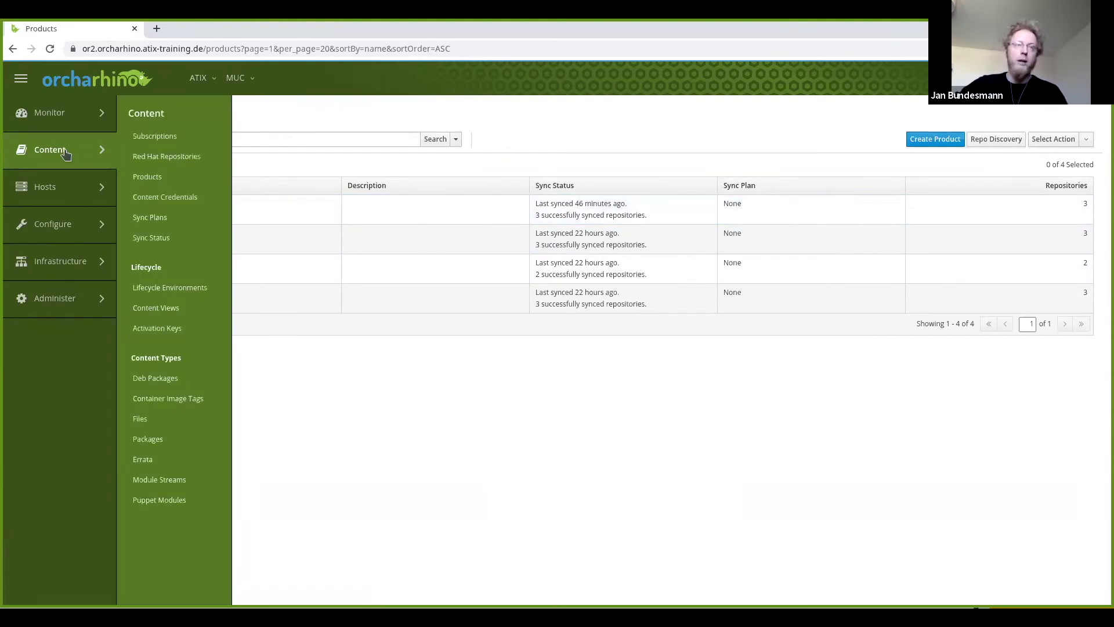
{"action": "left_click", "coordinate": [174, 308]}
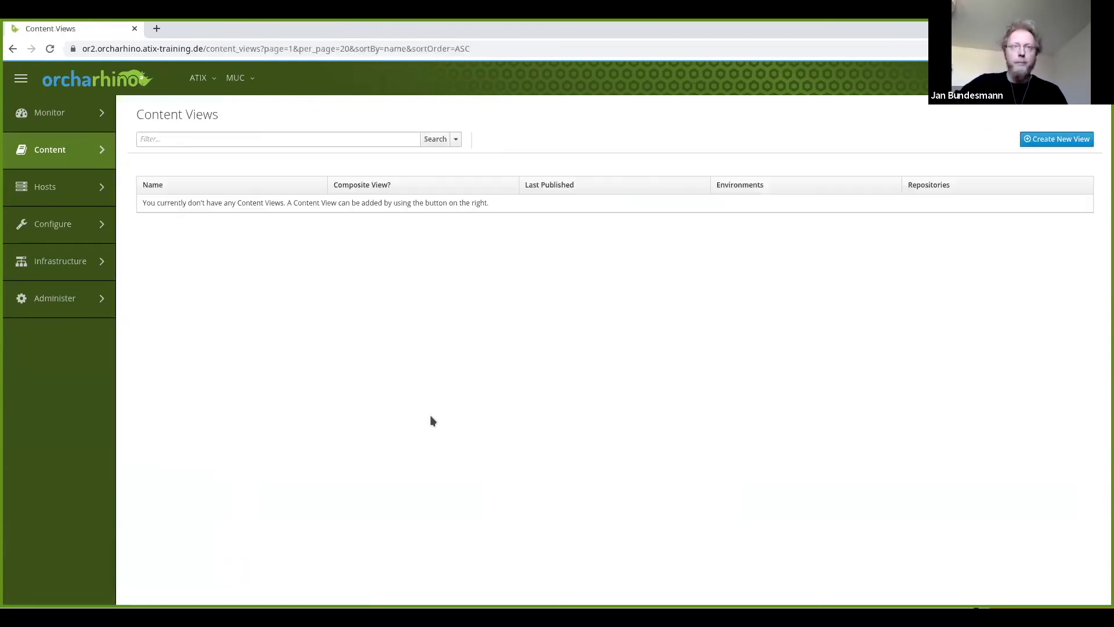
Create a content view named centos7 with its label autofilled and save it.
{"action": "left_click", "coordinate": [1055, 141]}
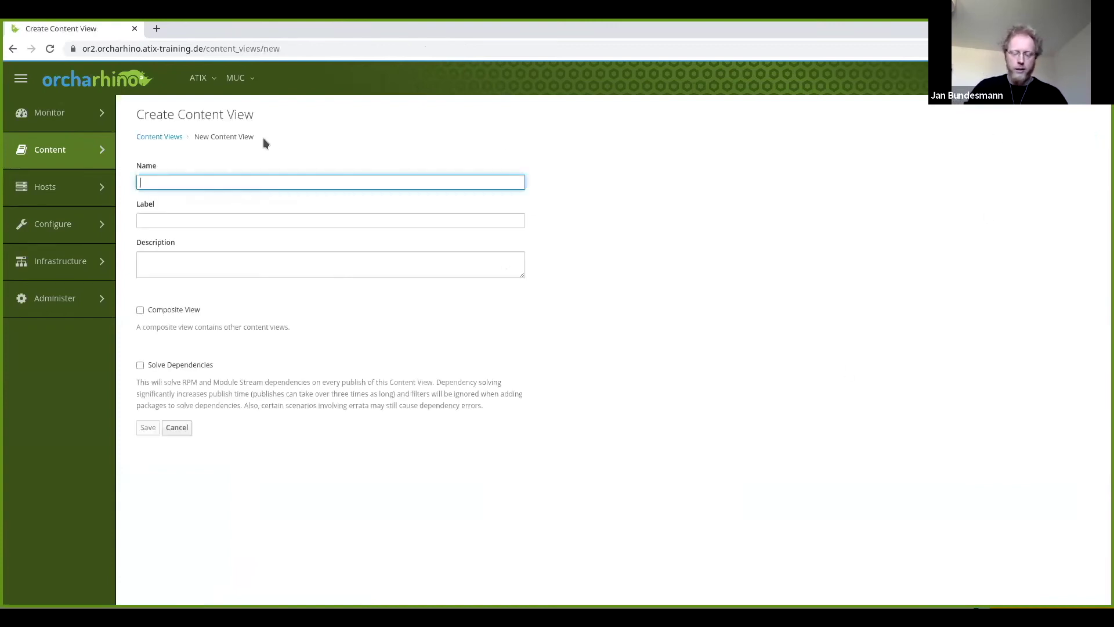
{"action": "type", "text": "centos7"}
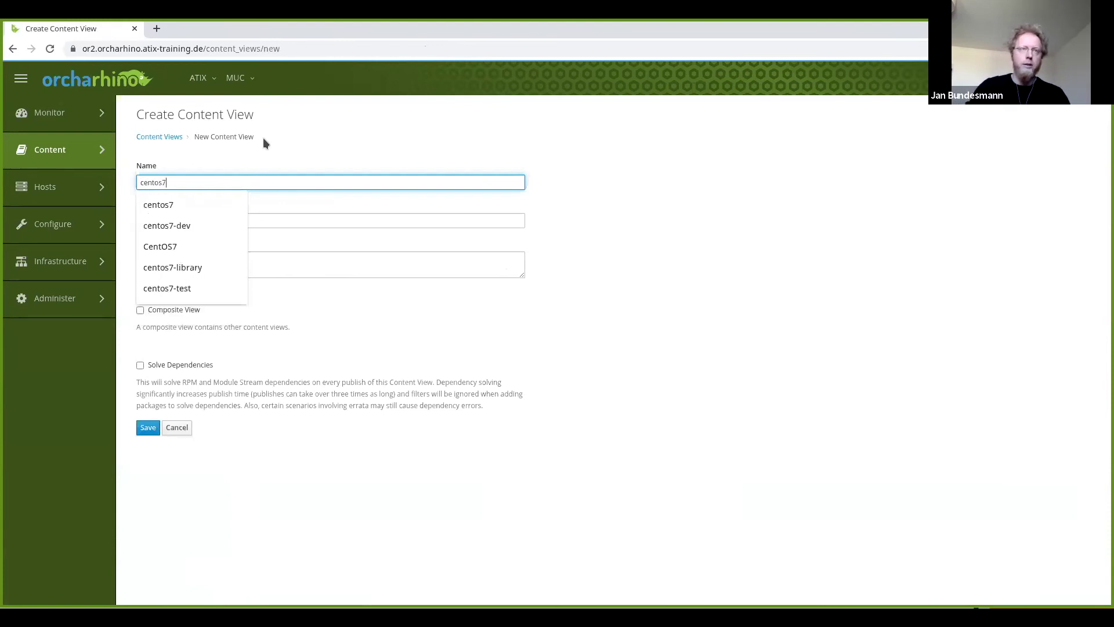
{"action": "left_click", "coordinate": [740, 304]}
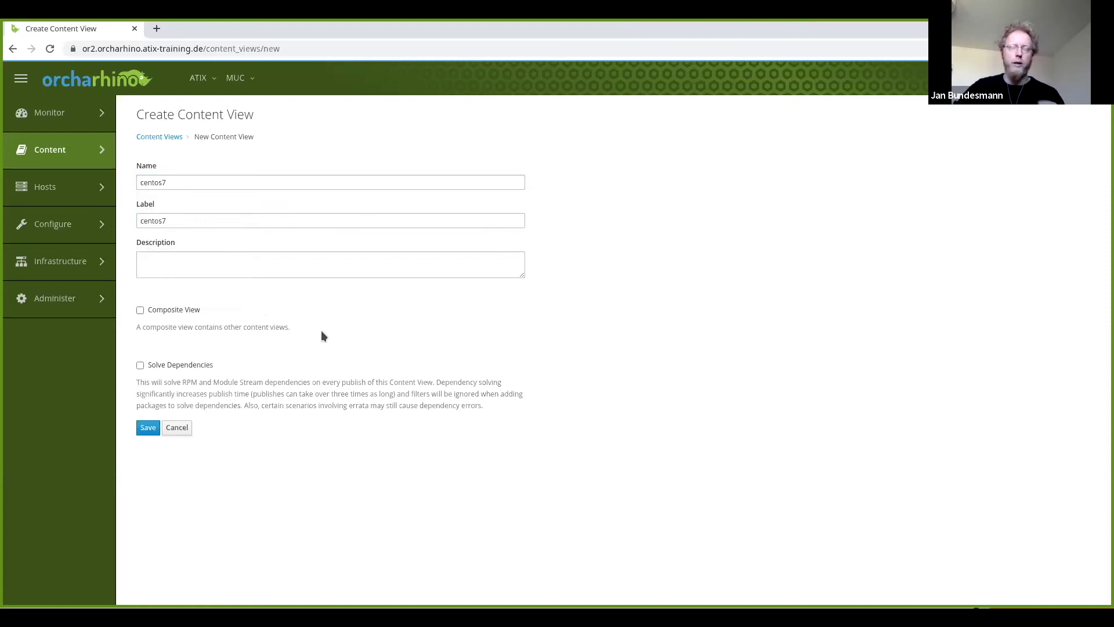
{"action": "left_click", "coordinate": [148, 428]}
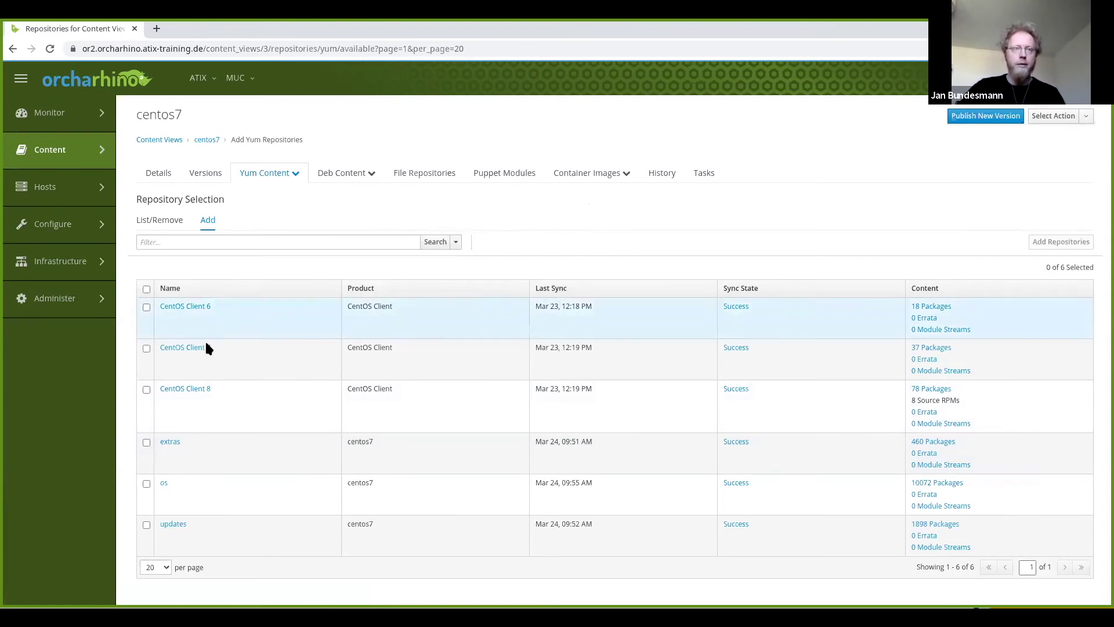
Add CentOS Client 7, extras, os and updates to centos7 and verify them under List/Remove.
{"action": "left_click", "coordinate": [147, 350]}
{"action": "left_click", "coordinate": [146, 442]}
{"action": "left_click", "coordinate": [146, 485]}
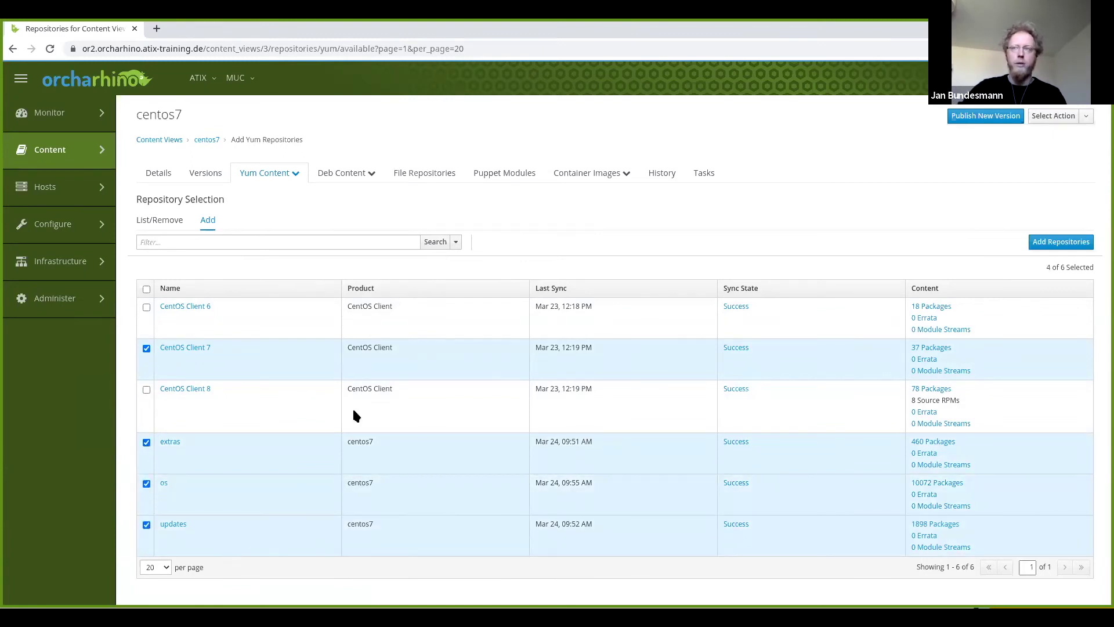
{"action": "left_click", "coordinate": [1049, 243]}
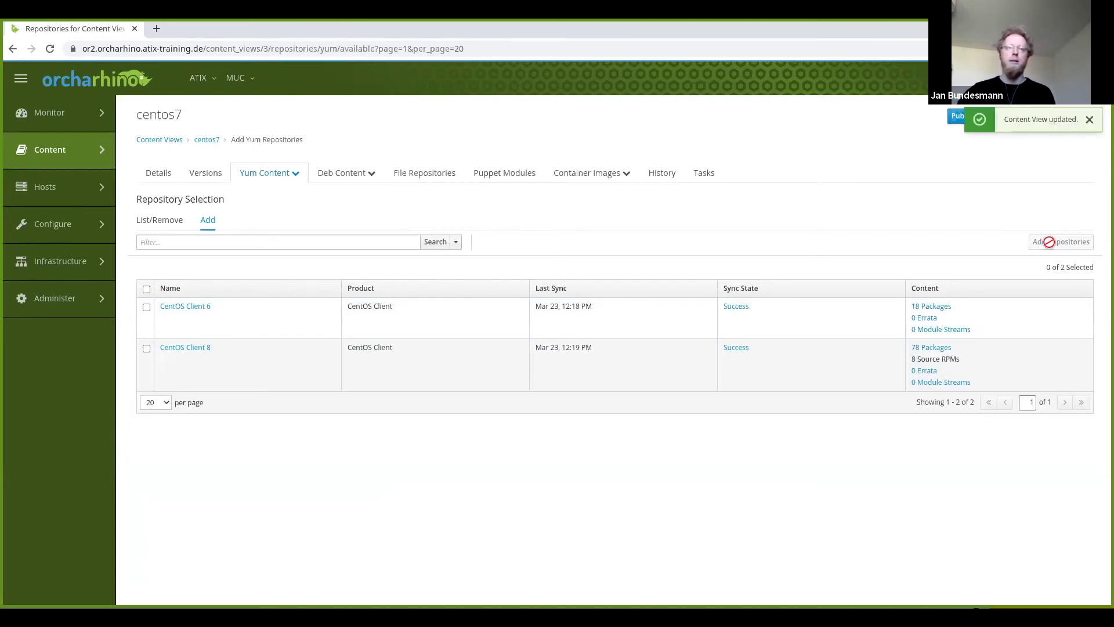
{"action": "left_click", "coordinate": [160, 224]}
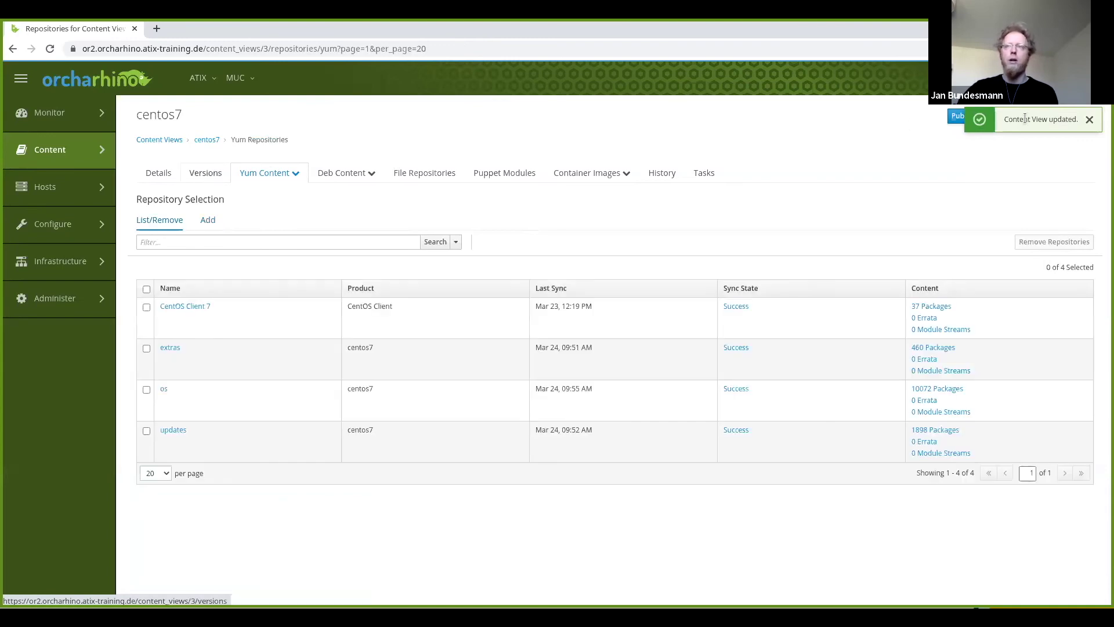
{"action": "left_click", "coordinate": [1089, 122]}
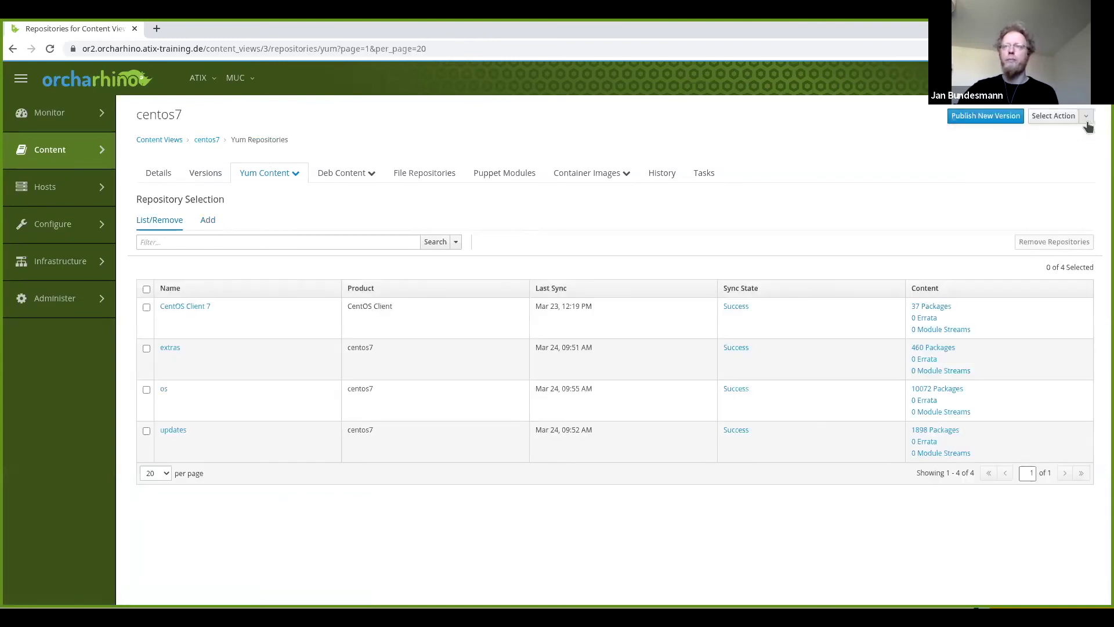
Publish version 1.0 of the centos7 content view to the Library environment.
{"action": "left_click", "coordinate": [978, 117]}
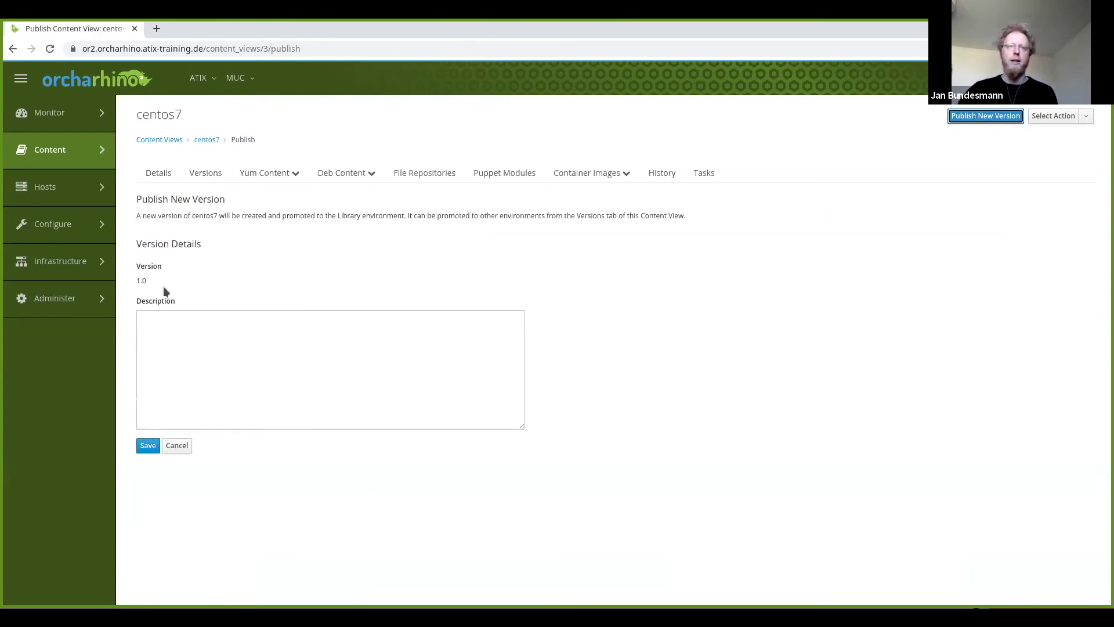
{"action": "left_click", "coordinate": [147, 447]}
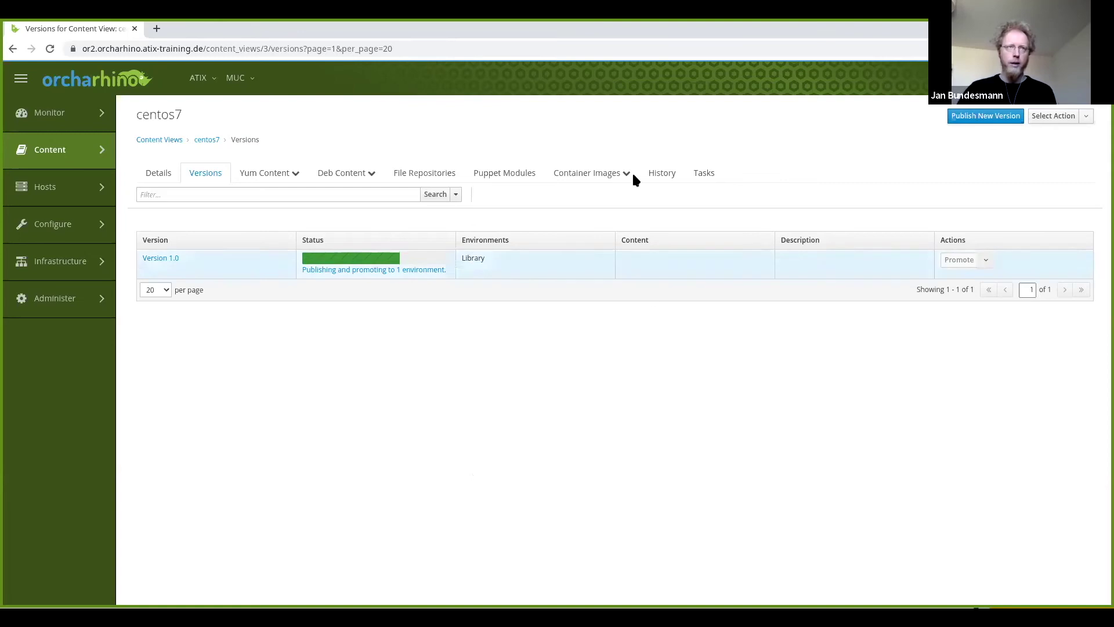
{"action": "mouse_move", "coordinate": [66, 152]}
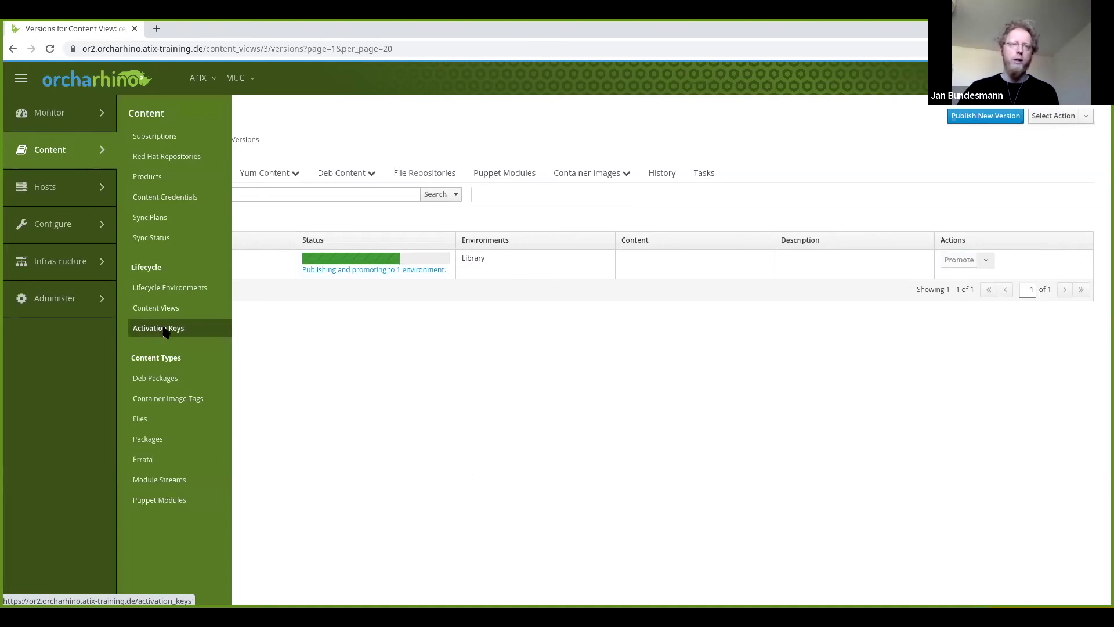
Create activation key centos7 using the Library environment and the centos7 content view.
{"action": "left_click", "coordinate": [164, 329]}
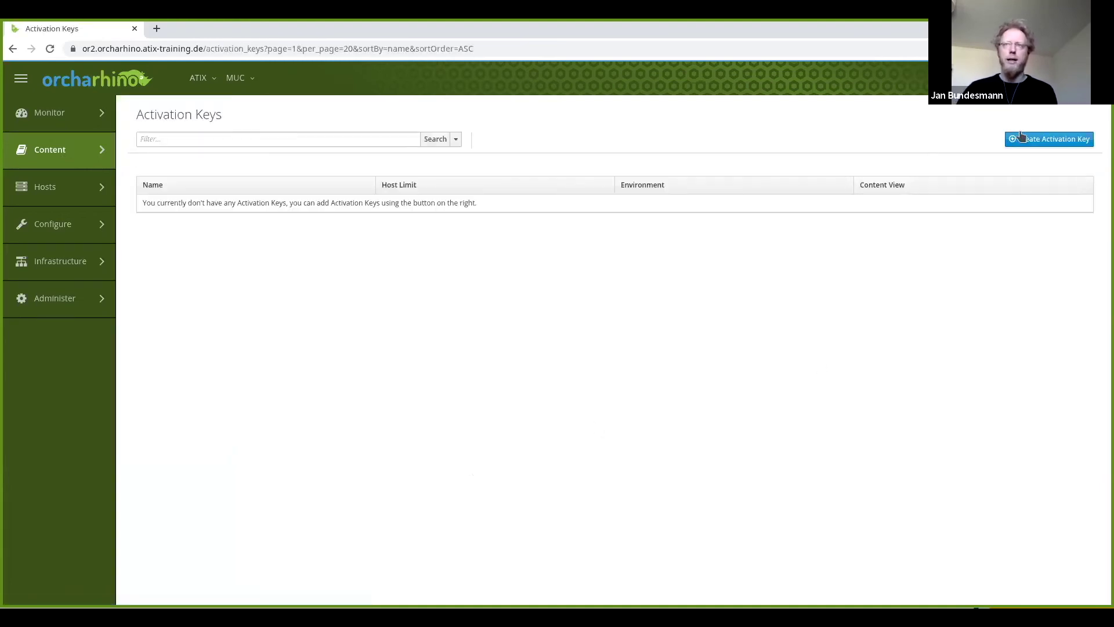
{"action": "left_click", "coordinate": [1051, 141]}
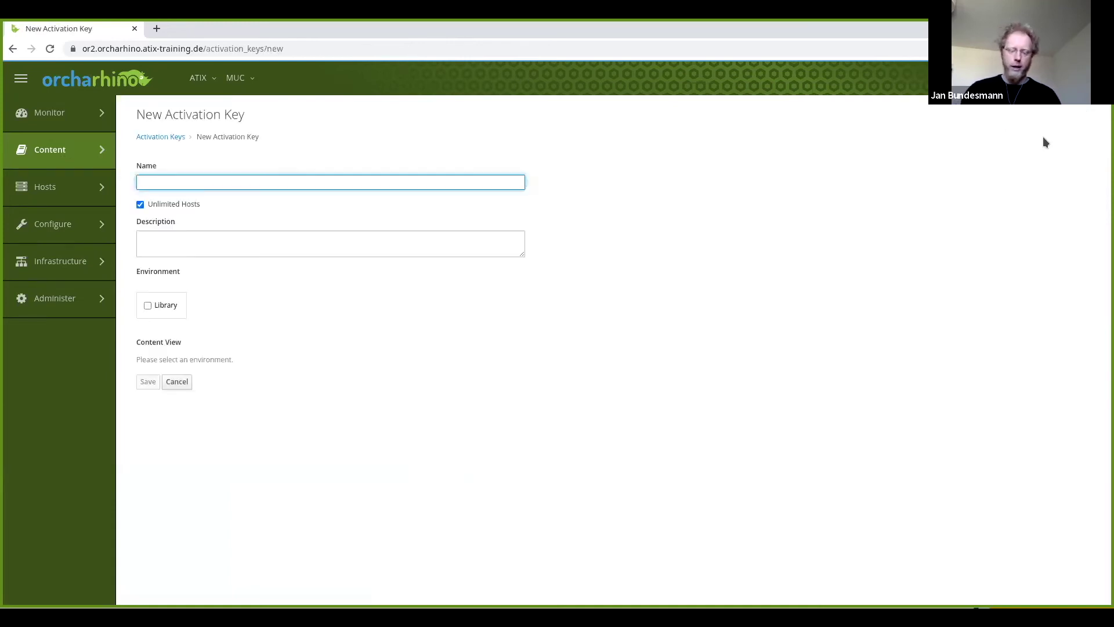
{"action": "type", "text": "centos7"}
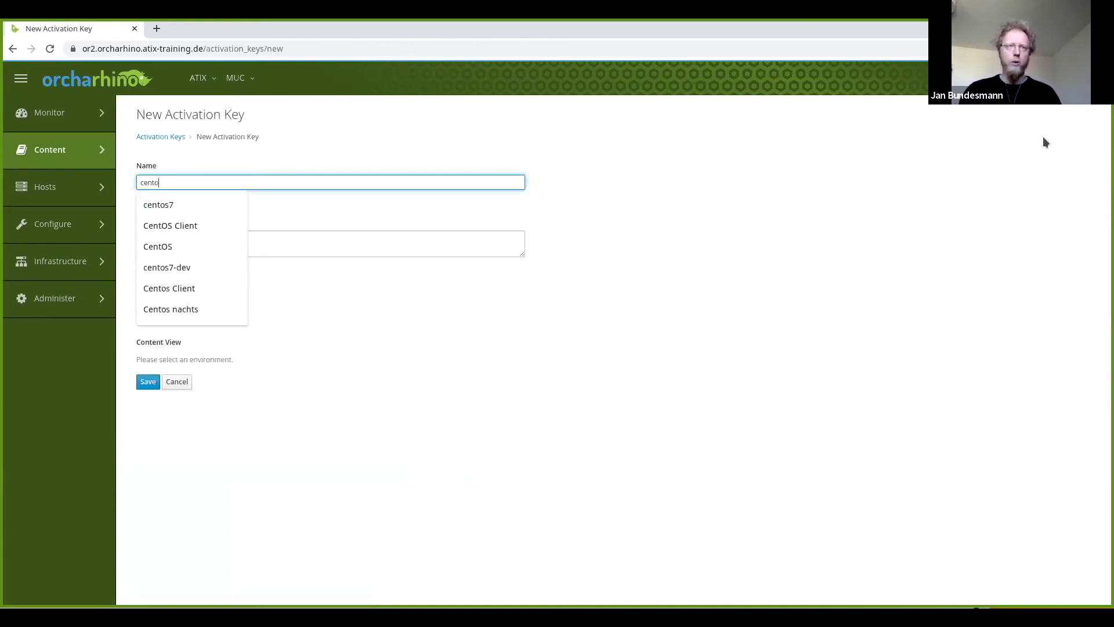
{"action": "left_click", "coordinate": [1042, 137]}
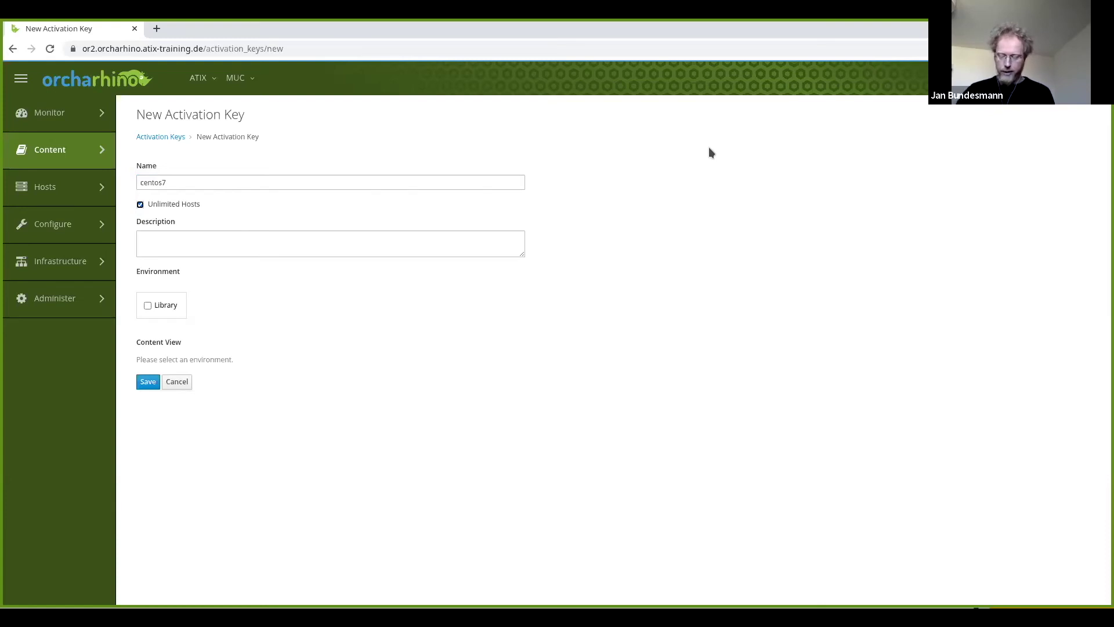
{"action": "left_click", "coordinate": [151, 313]}
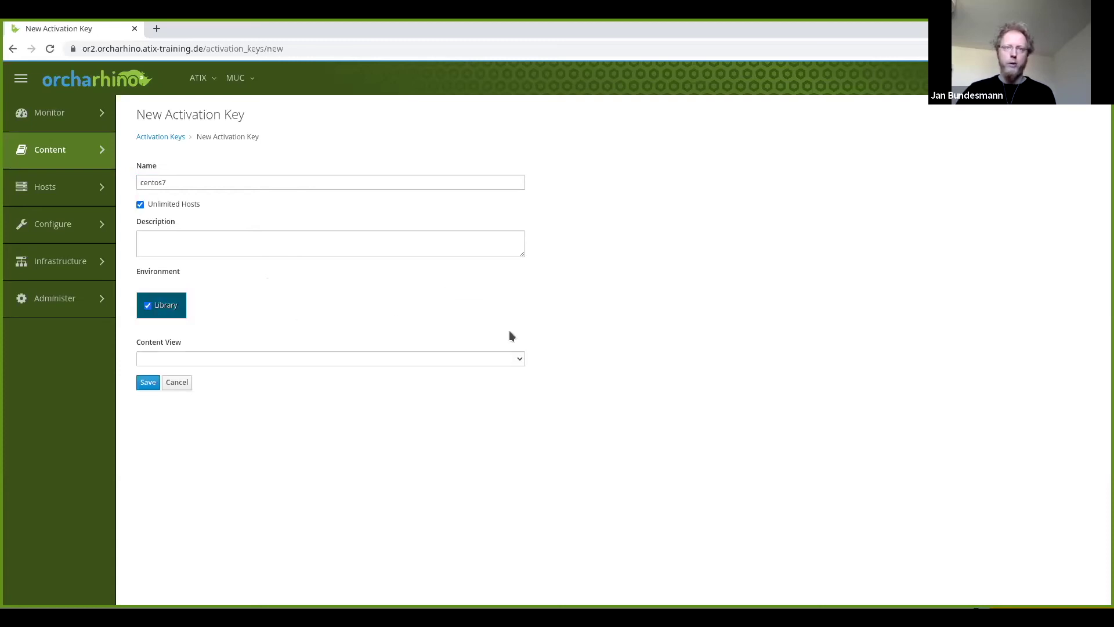
{"action": "left_click", "coordinate": [513, 360]}
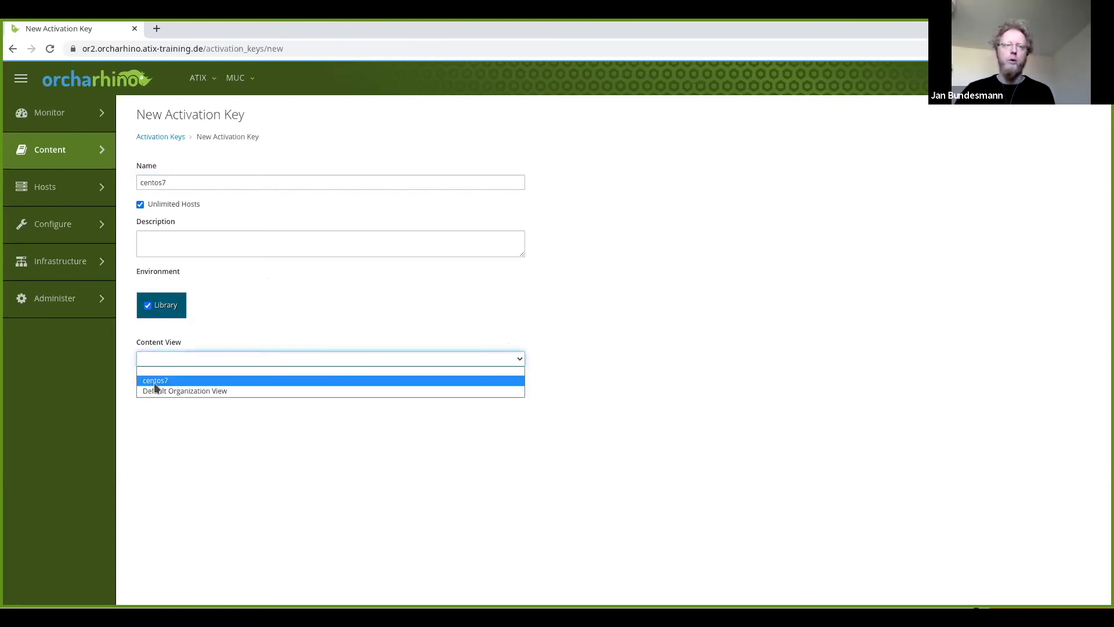
{"action": "left_click", "coordinate": [154, 383]}
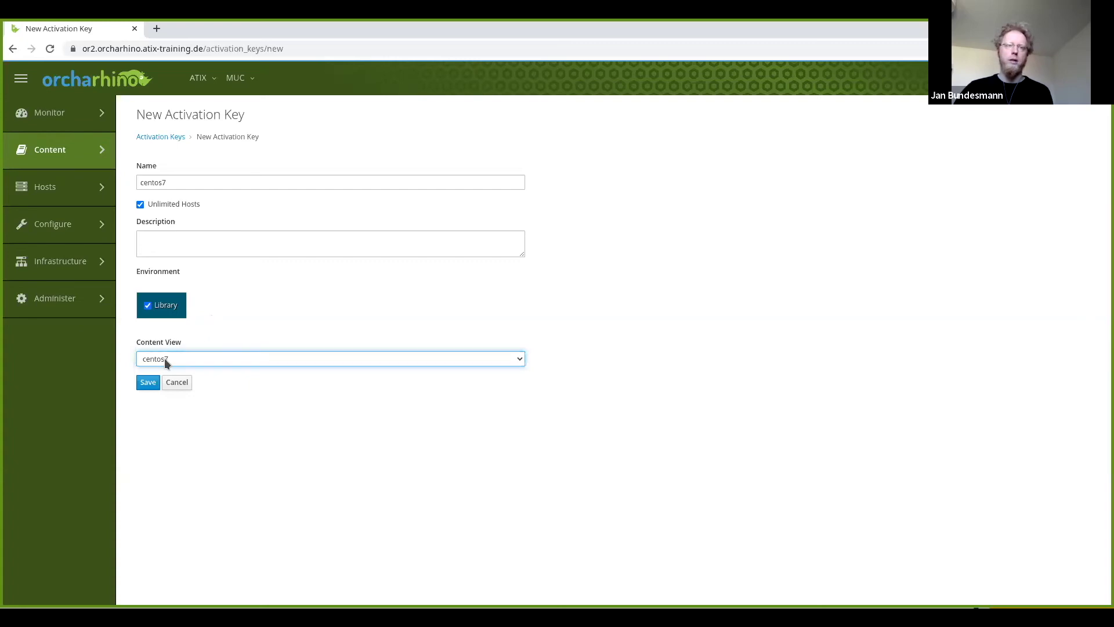
{"action": "left_click", "coordinate": [148, 383]}
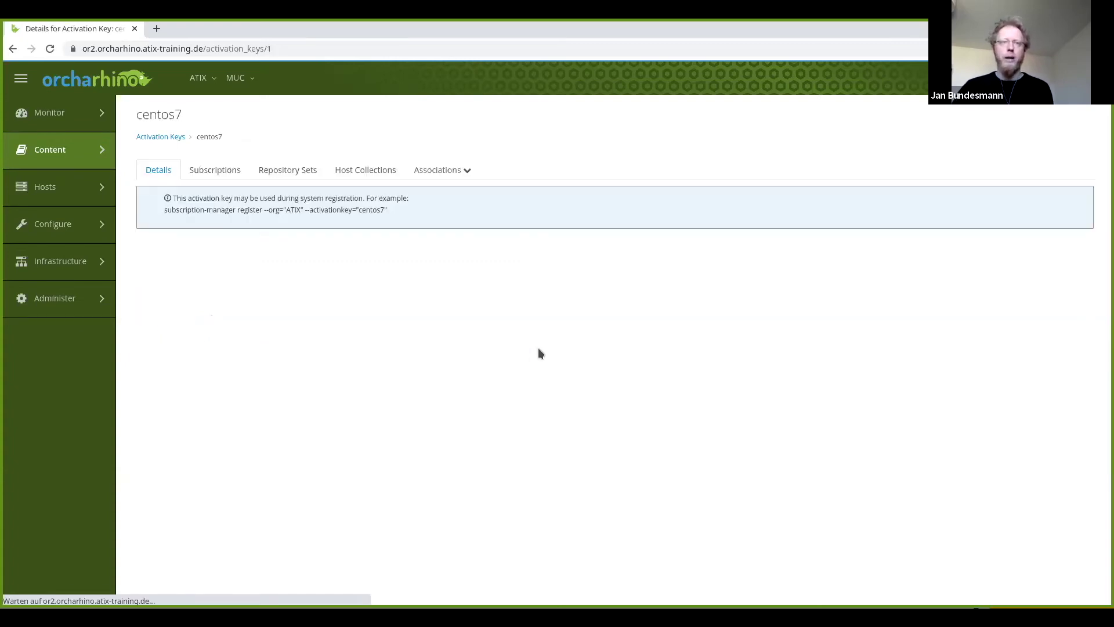
Add the centos7 and CentOS Client subscriptions to the centos7 activation key.
{"action": "left_click", "coordinate": [222, 176]}
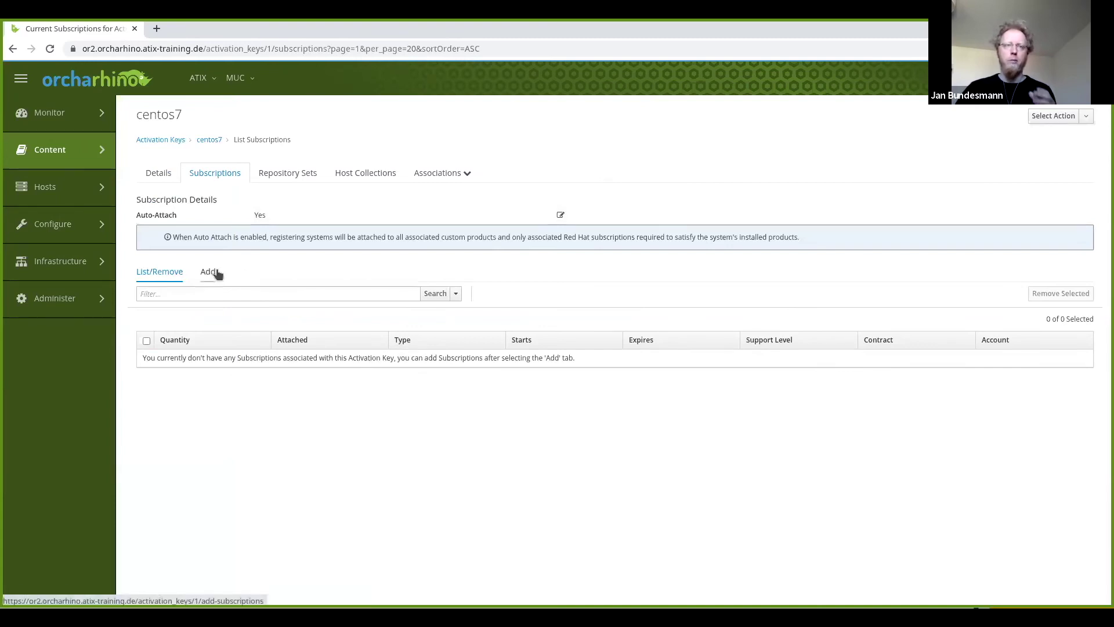
{"action": "left_click", "coordinate": [209, 271]}
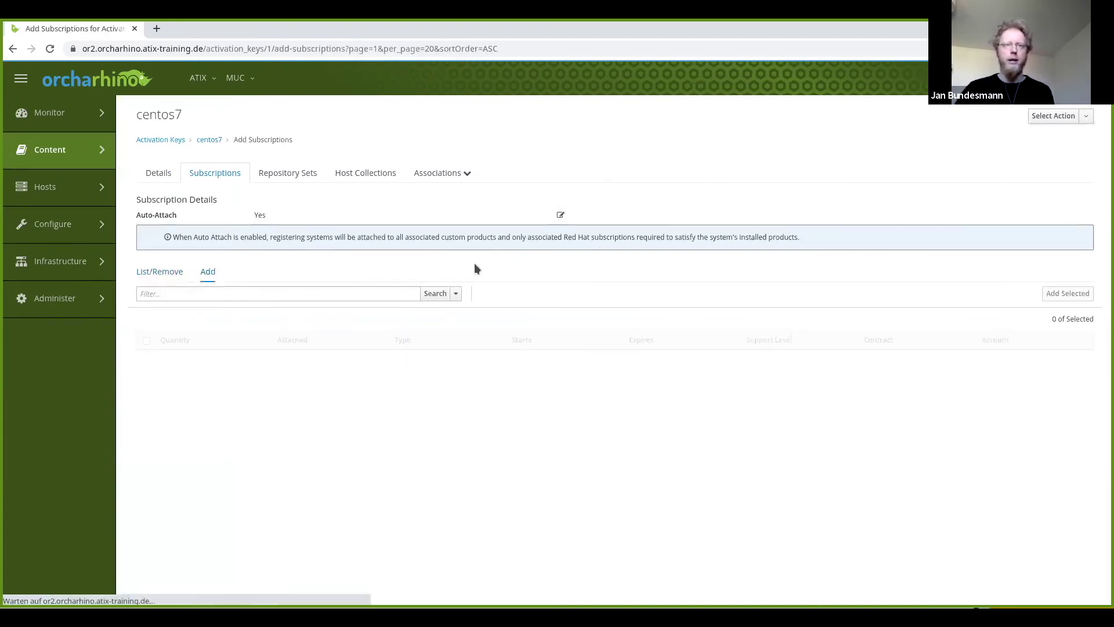
{"action": "left_click", "coordinate": [146, 377]}
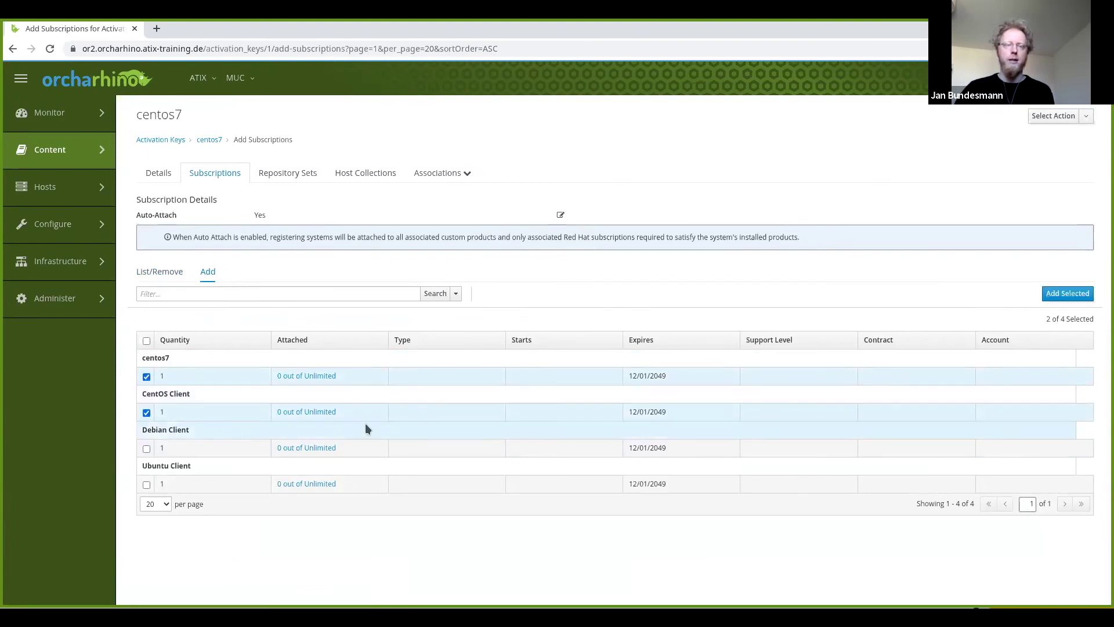
{"action": "left_click", "coordinate": [1071, 294]}
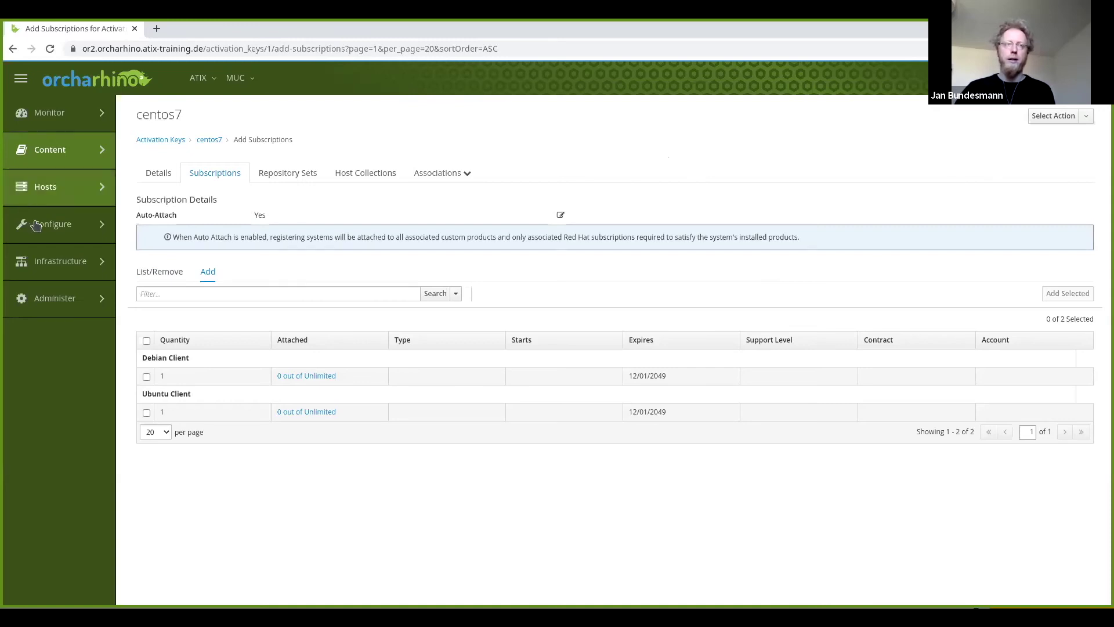
Set centos7 host group content source or2.orcharhino.atix-training.de, environment Library, content view centos7.
{"action": "mouse_move", "coordinate": [64, 224]}
{"action": "left_click", "coordinate": [172, 140]}
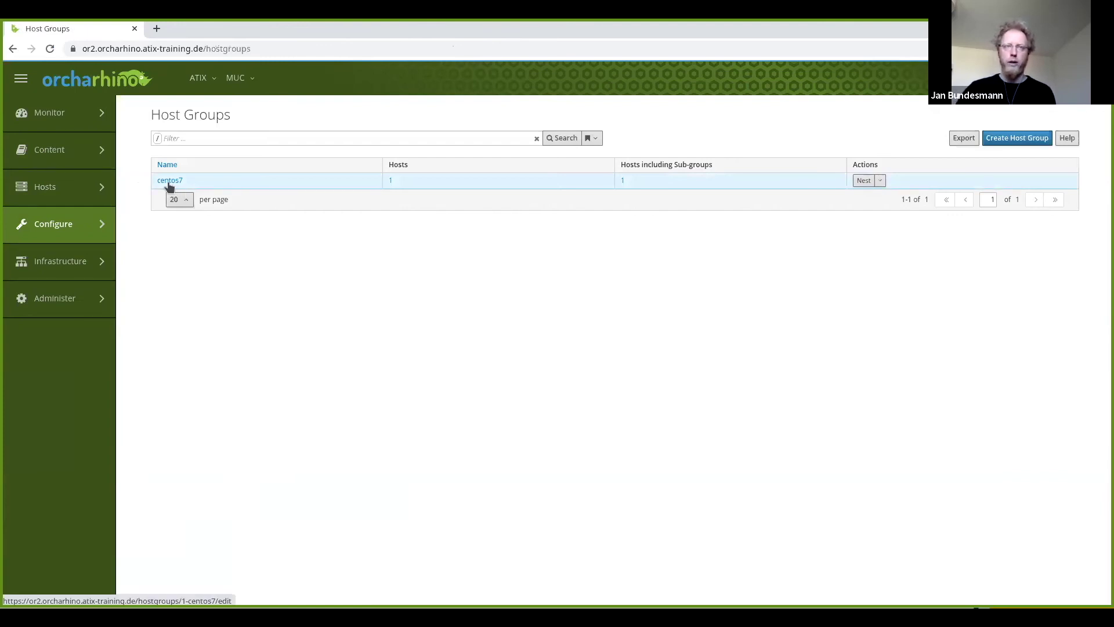
{"action": "left_click", "coordinate": [169, 181]}
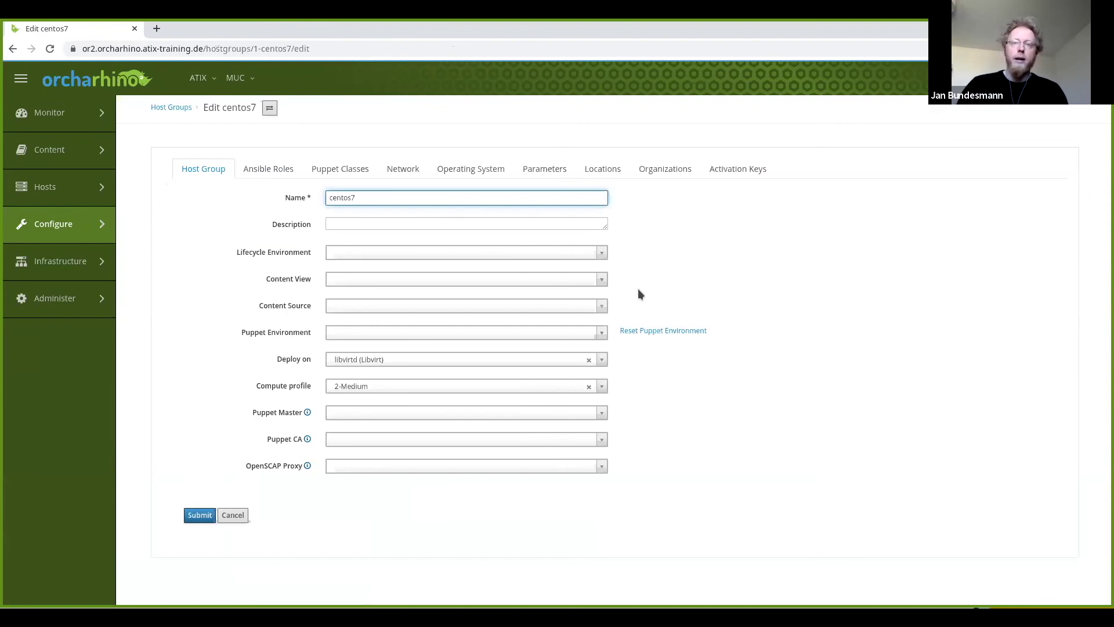
{"action": "left_click", "coordinate": [597, 304]}
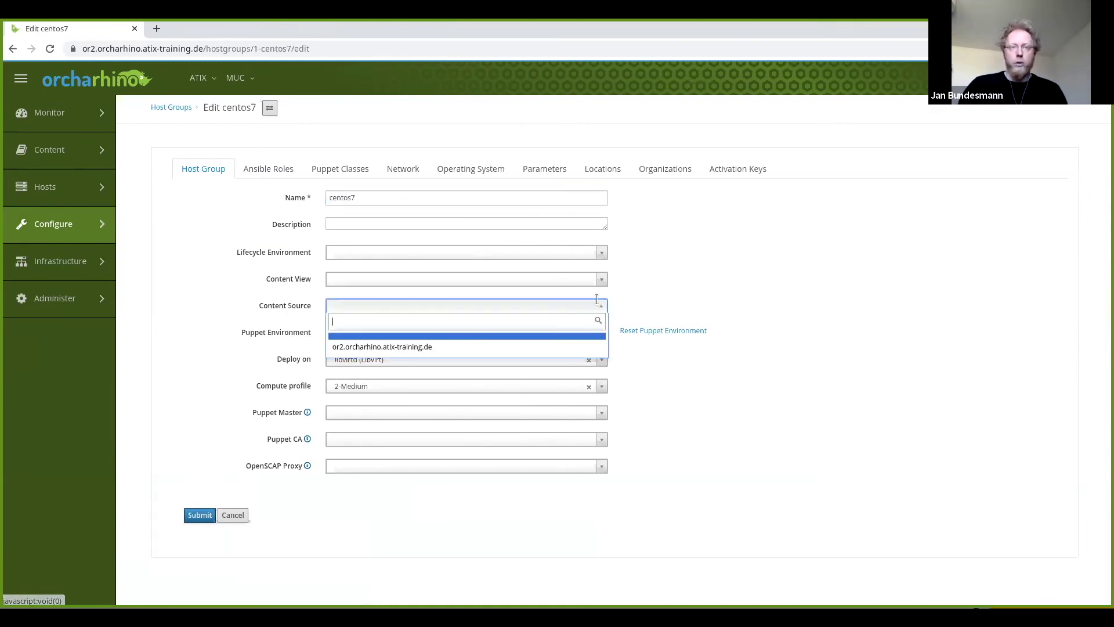
{"action": "left_click", "coordinate": [424, 347]}
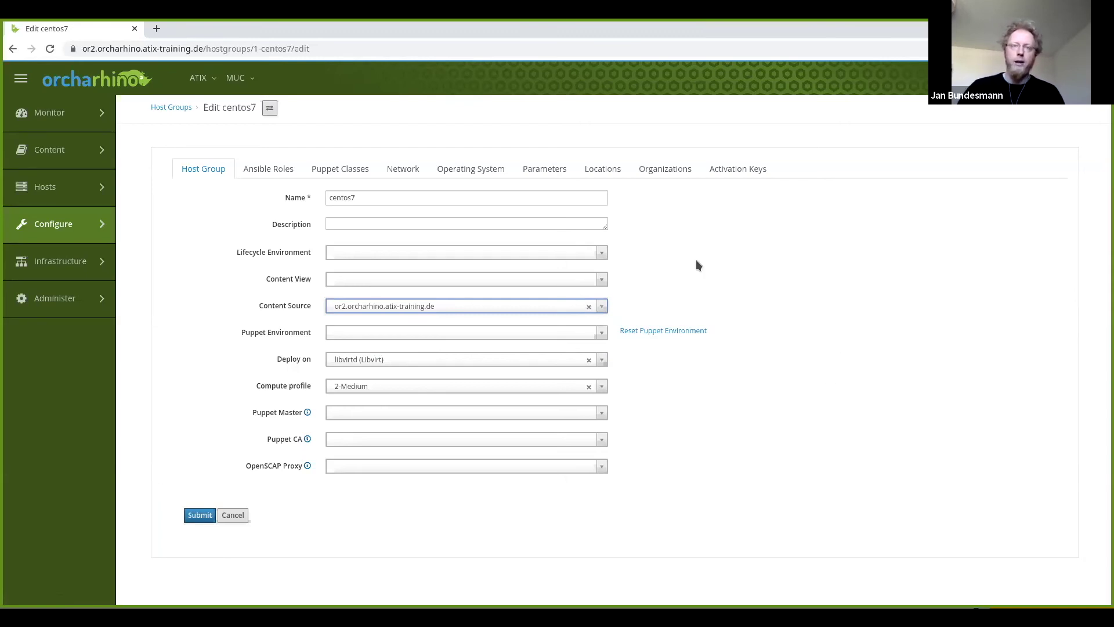
{"action": "left_click", "coordinate": [598, 253]}
{"action": "left_click", "coordinate": [415, 285]}
{"action": "left_click", "coordinate": [419, 277]}
{"action": "left_click", "coordinate": [411, 315]}
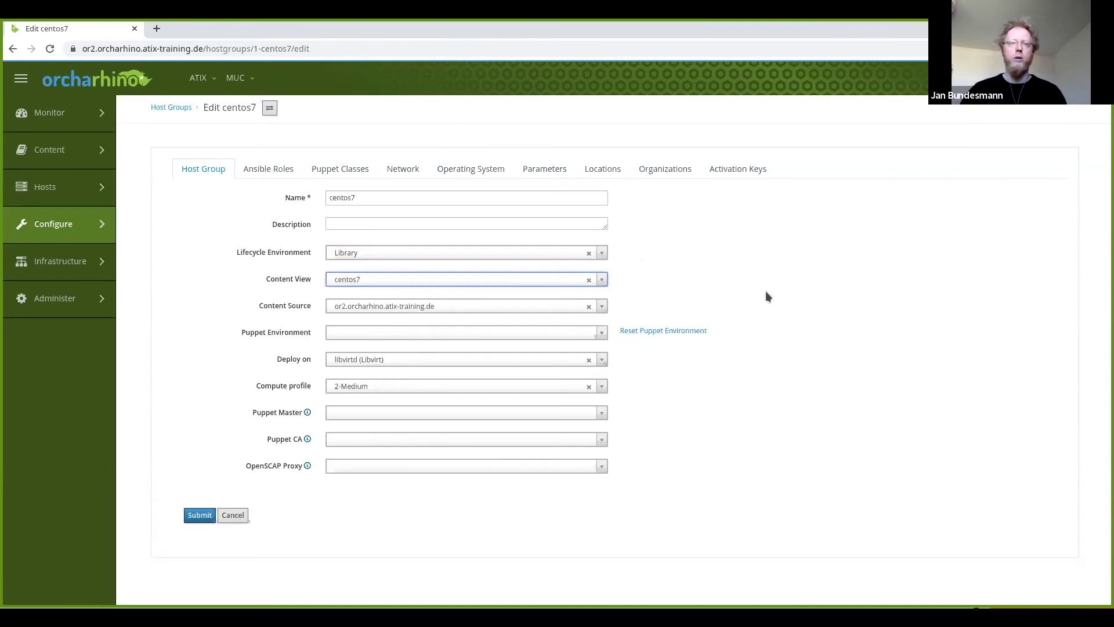
Assign the centos7 activation key to the centos7 host group.
{"action": "left_click", "coordinate": [733, 168]}
{"action": "left_click", "coordinate": [440, 198]}
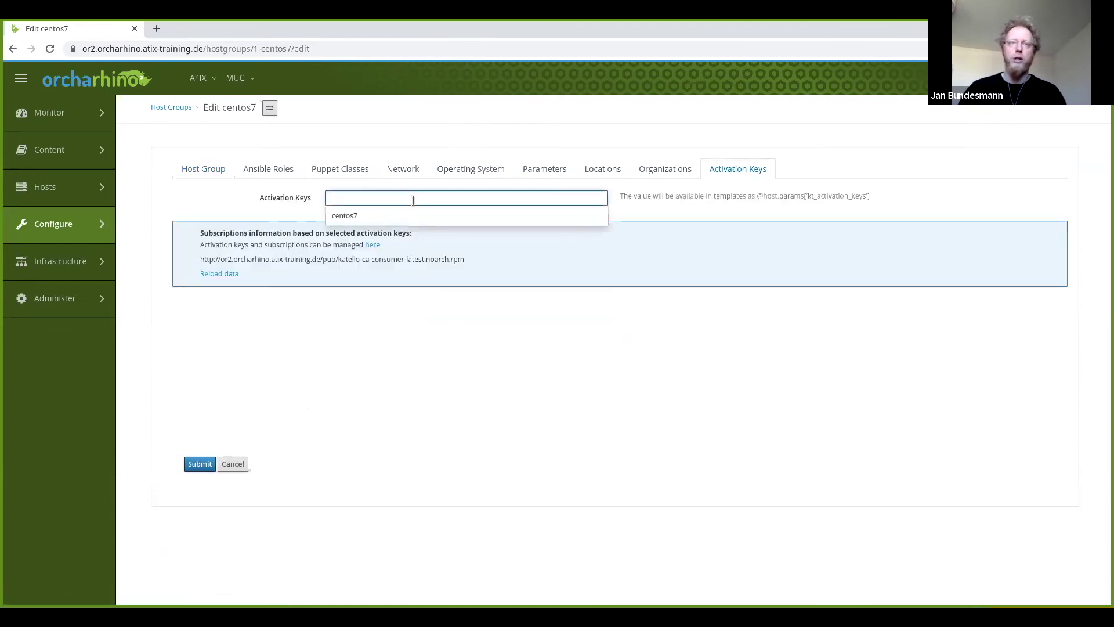
{"action": "left_click", "coordinate": [356, 216]}
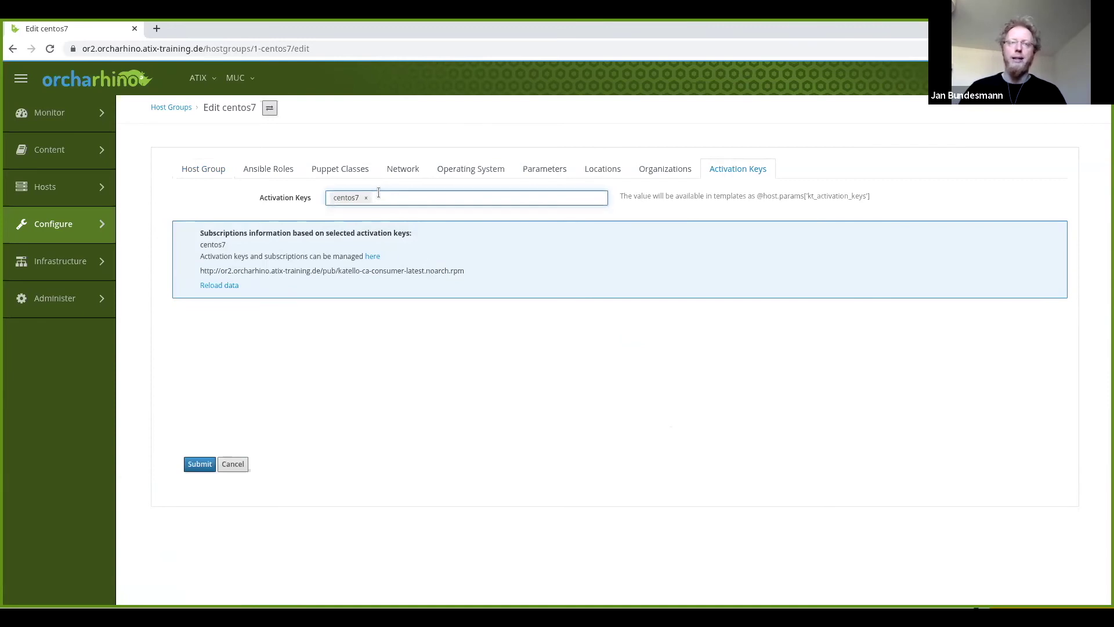
{"action": "left_click", "coordinate": [197, 174]}
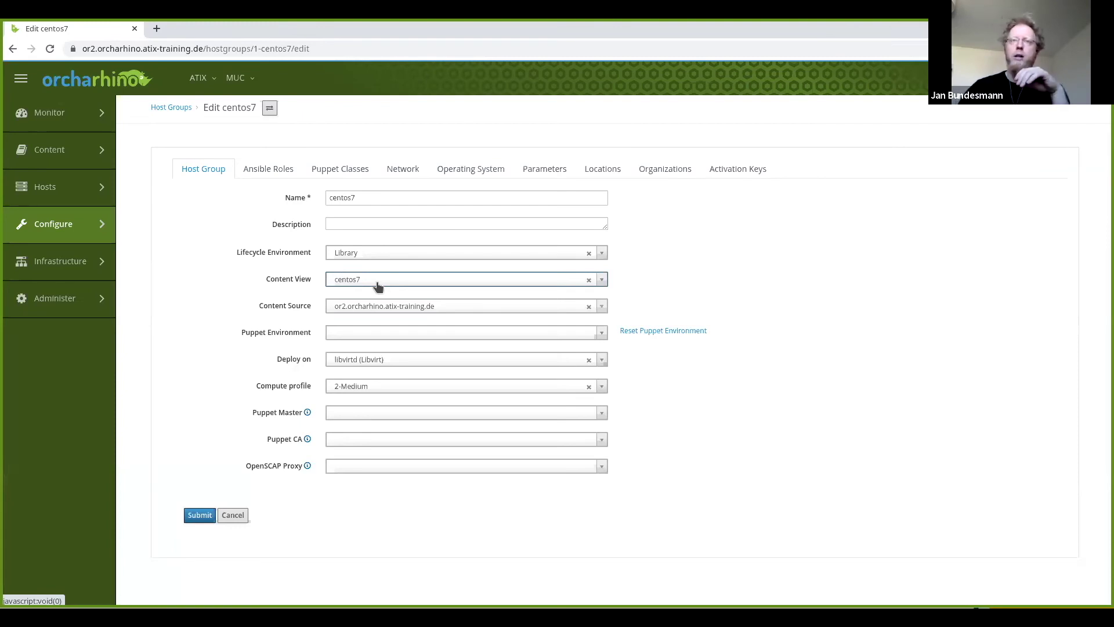
Give the host group operating system CentOS 7 and partition table Kickstart default, then submit.
{"action": "left_click", "coordinate": [452, 174]}
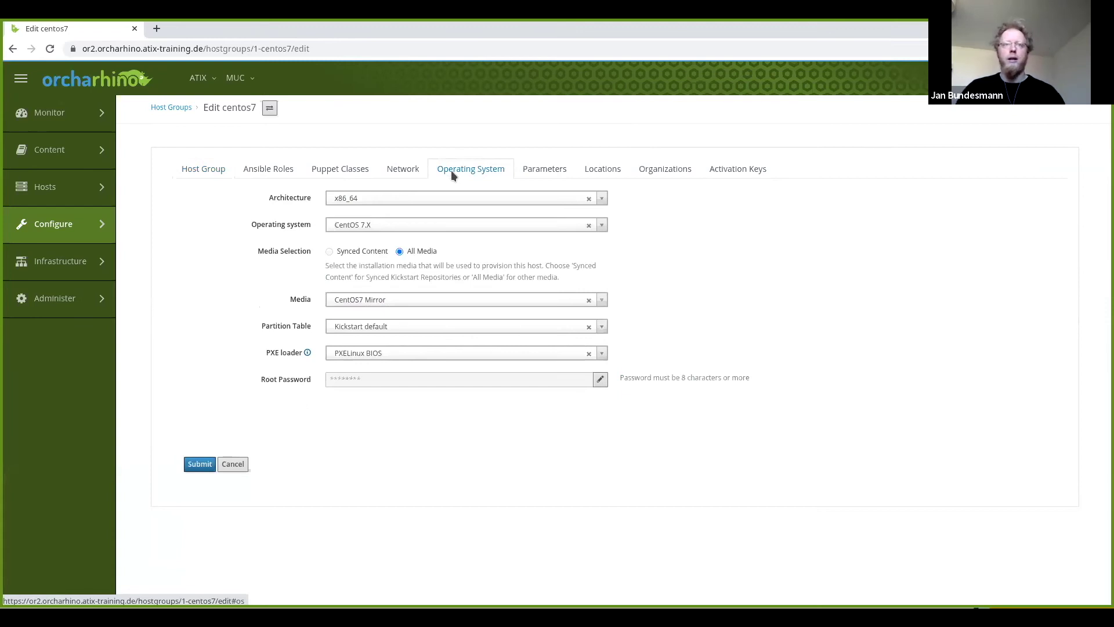
{"action": "left_click", "coordinate": [601, 227]}
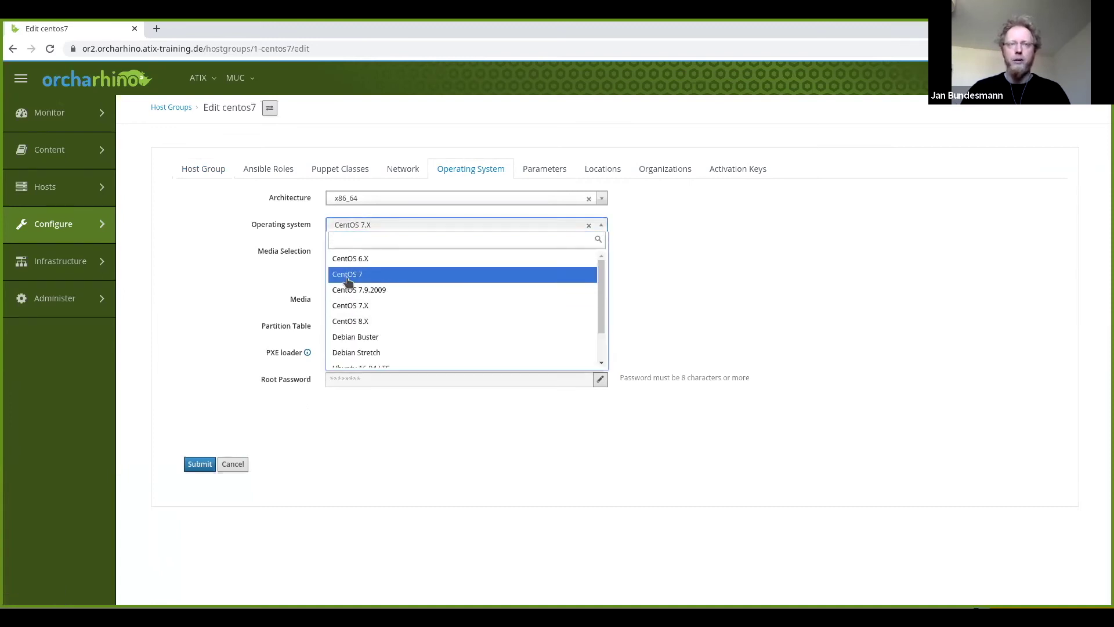
{"action": "left_click", "coordinate": [348, 275]}
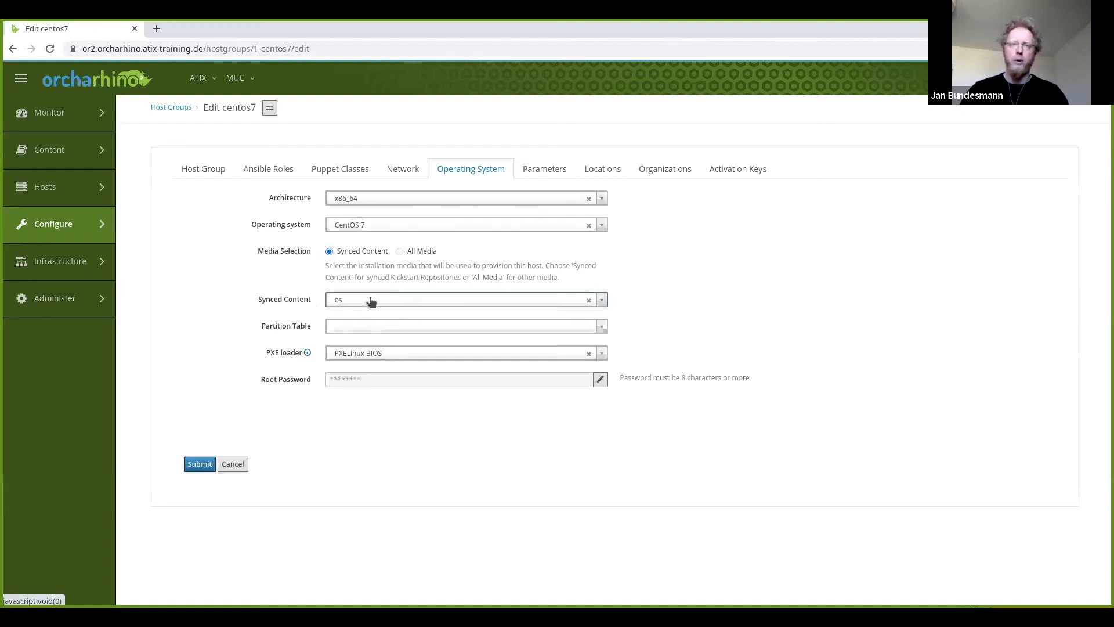
{"action": "left_click", "coordinate": [361, 328]}
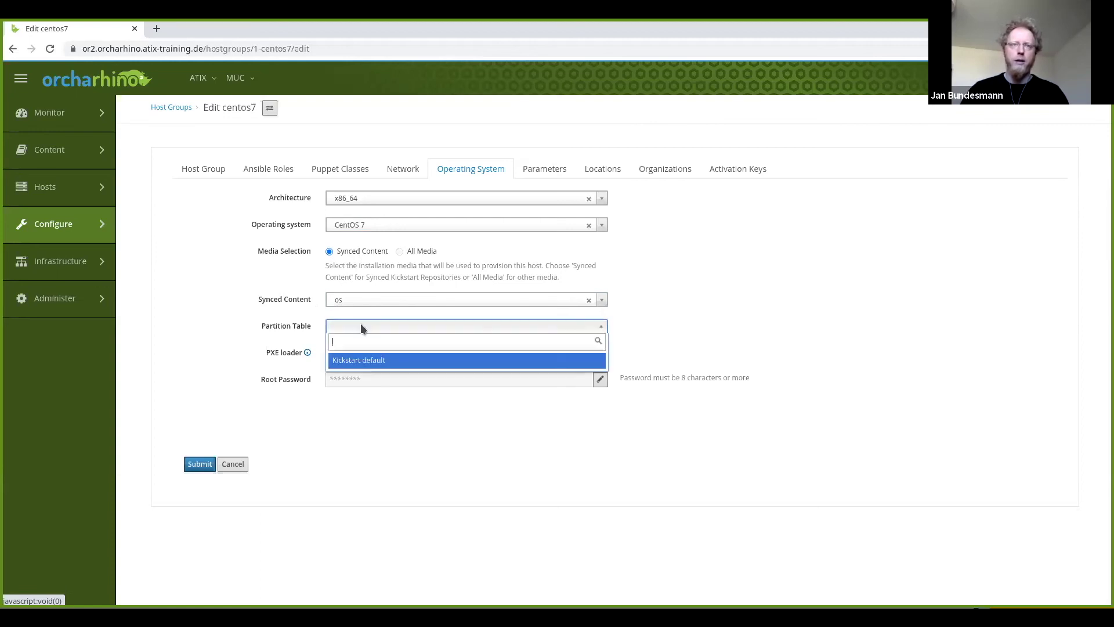
{"action": "left_click", "coordinate": [382, 362]}
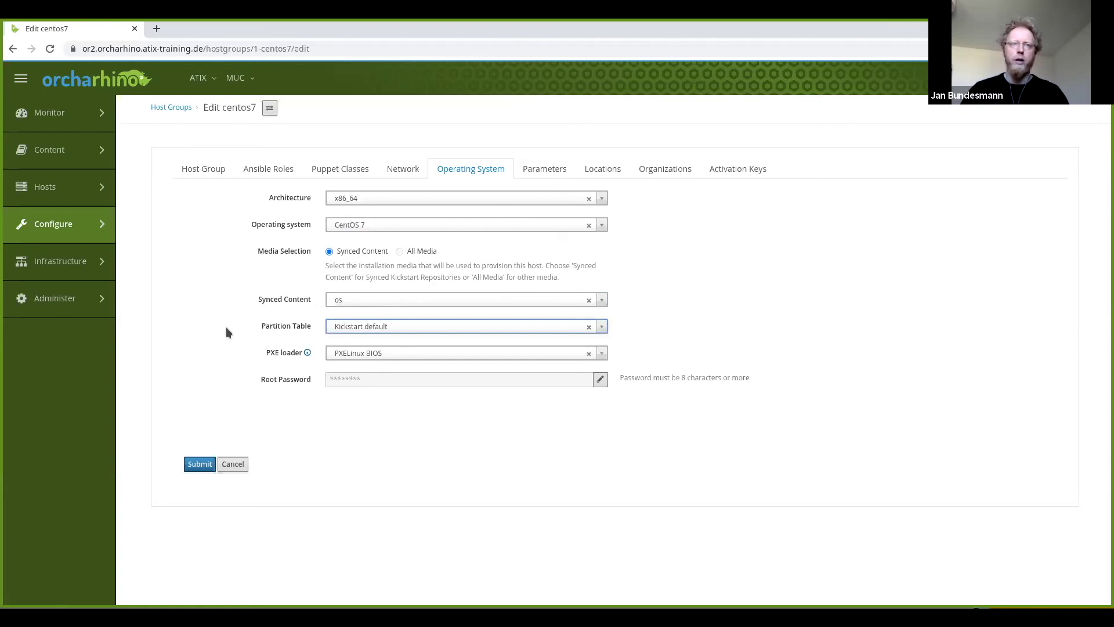
{"action": "left_click", "coordinate": [206, 466]}
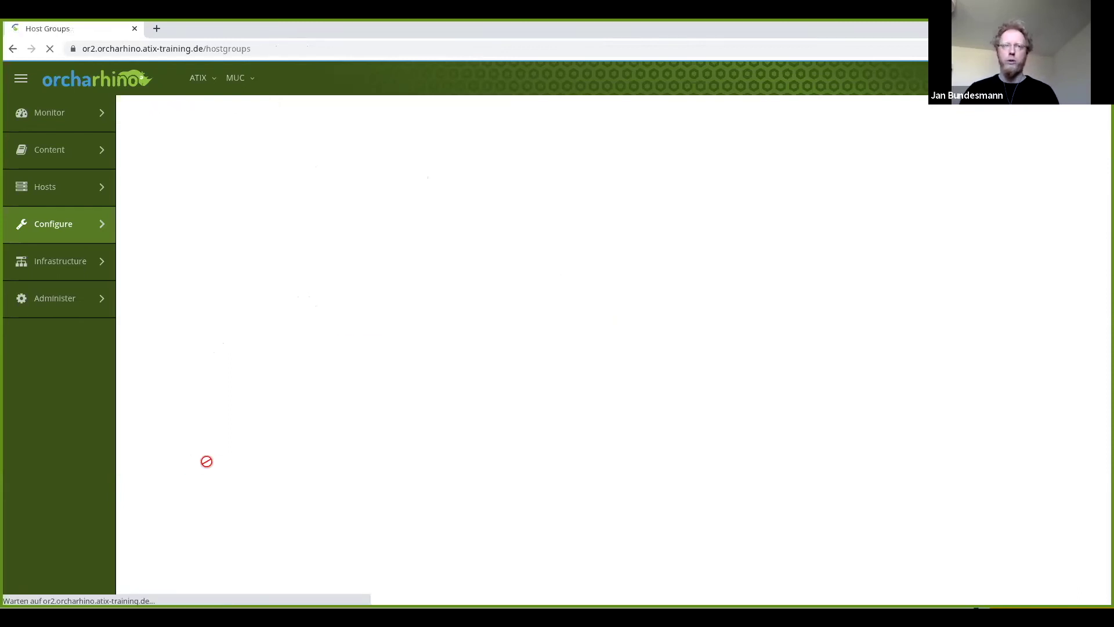
Create a new host in the centos7 host group and review its CentOS 7 operating system settings.
{"action": "mouse_move", "coordinate": [87, 192]}
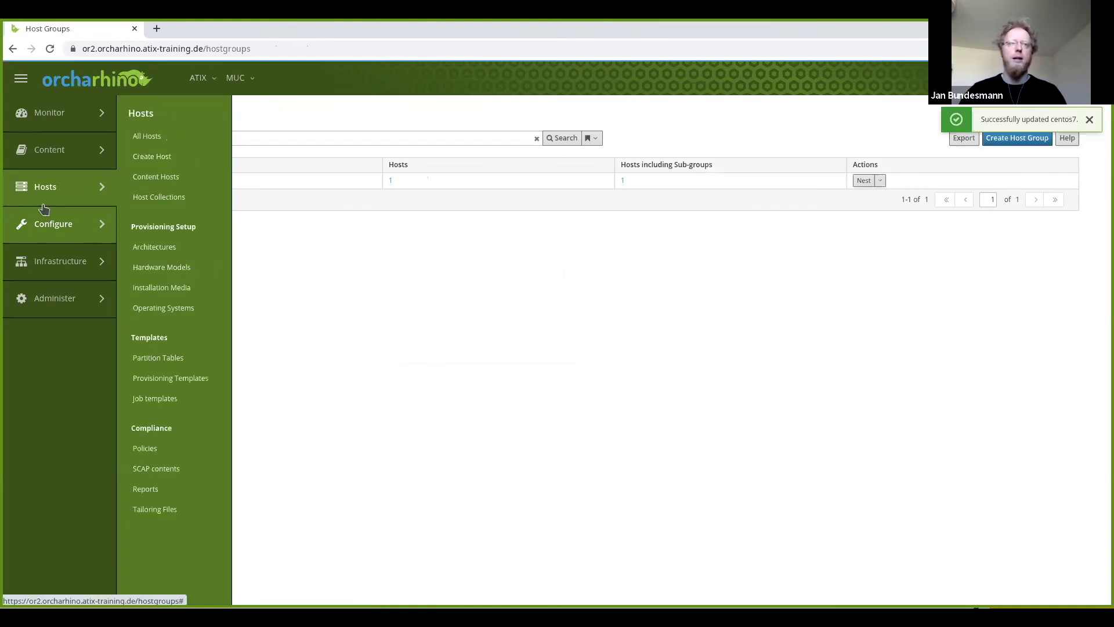
{"action": "left_click", "coordinate": [161, 158]}
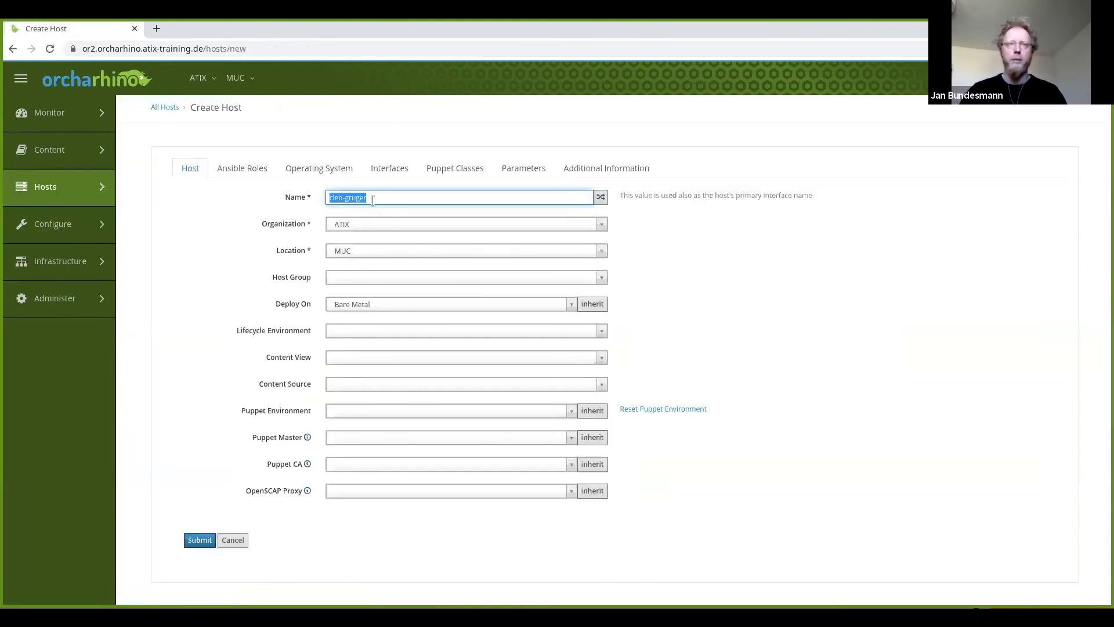
{"action": "left_click", "coordinate": [374, 279]}
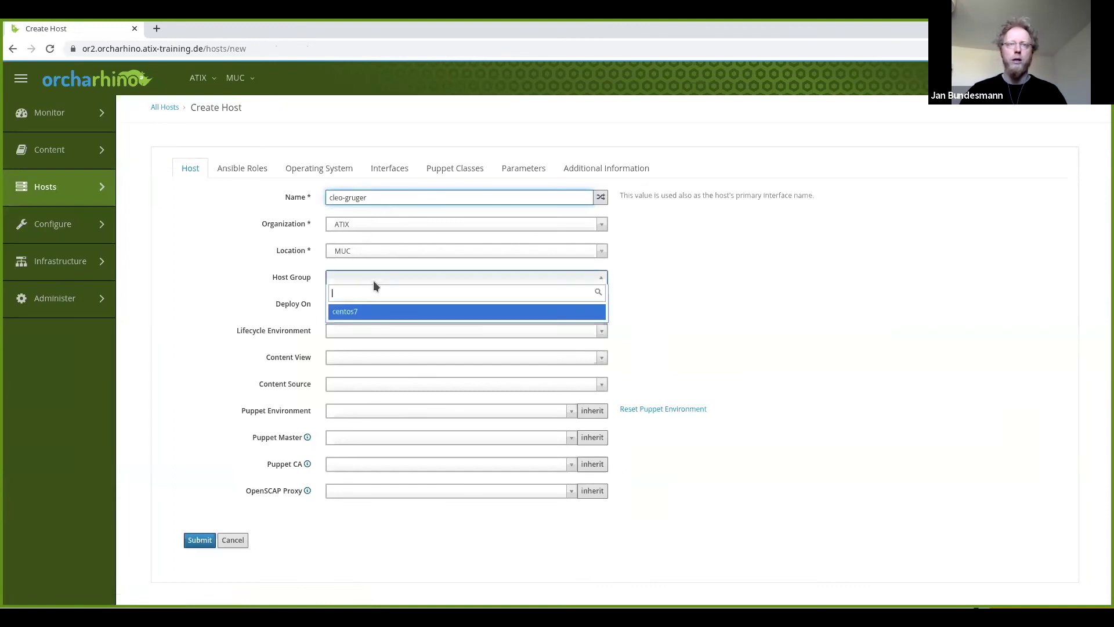
{"action": "left_click", "coordinate": [365, 312]}
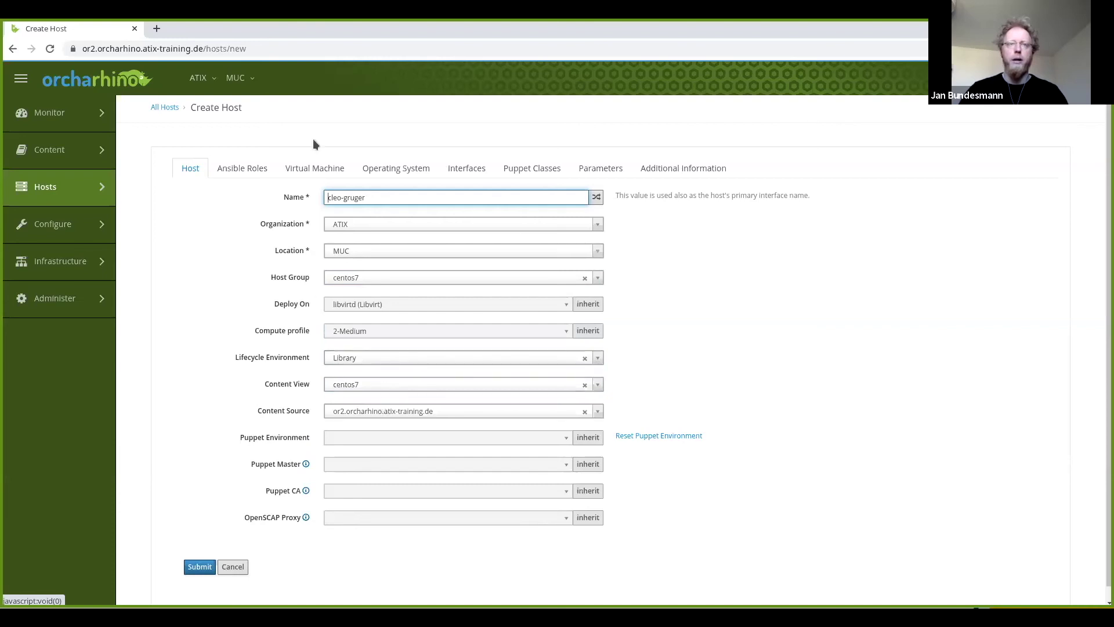
{"action": "left_click", "coordinate": [395, 168]}
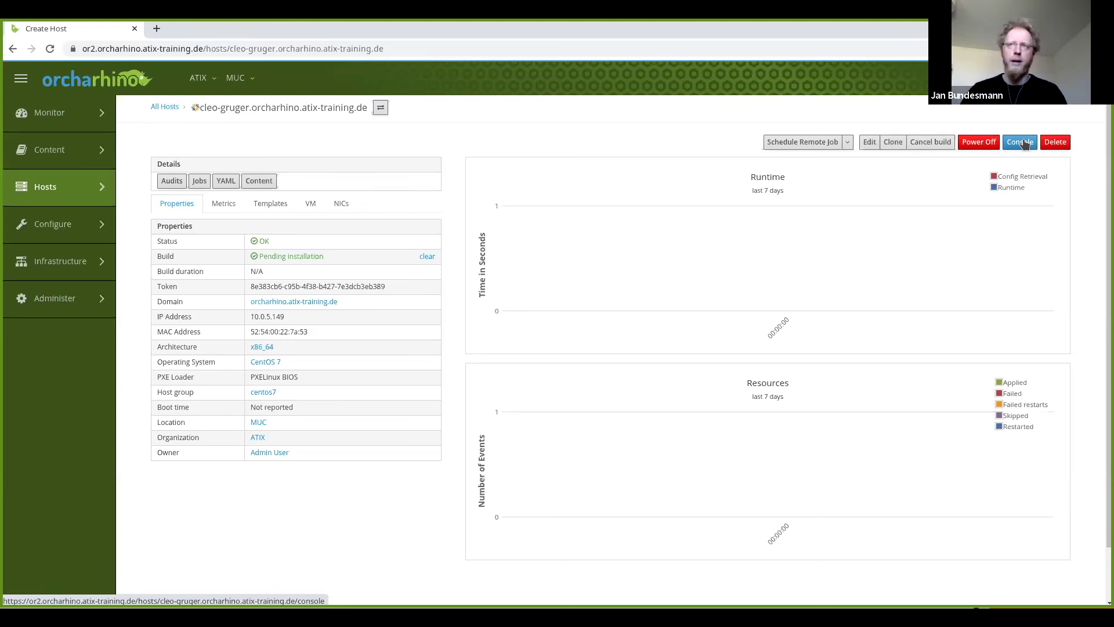
{"action": "left_click", "coordinate": [1024, 143]}
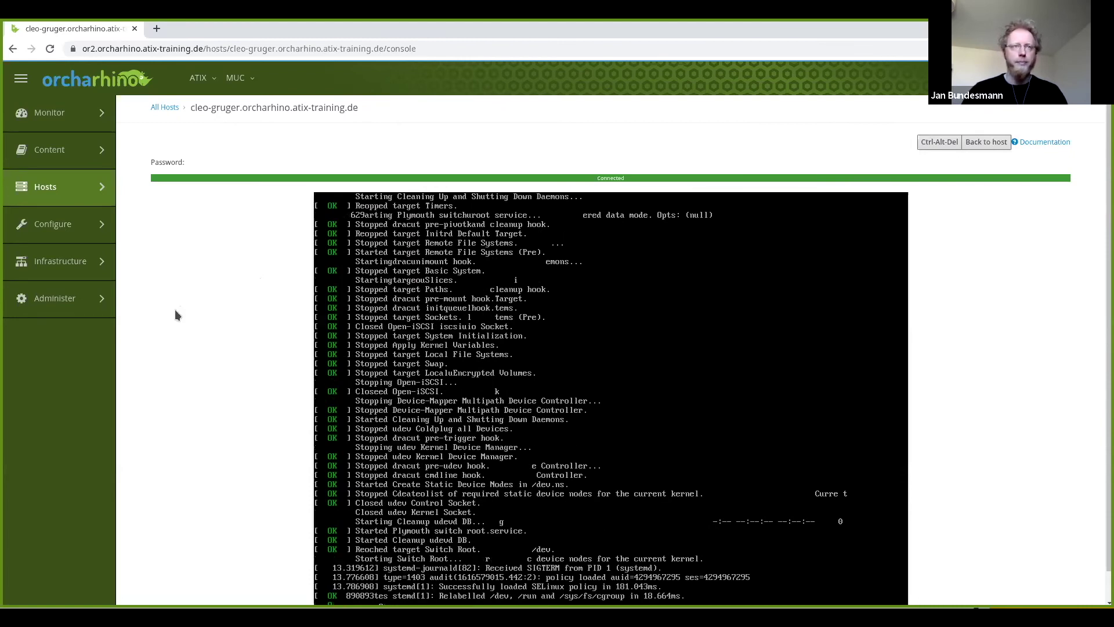
{"action": "mouse_move", "coordinate": [58, 187]}
{"action": "left_click", "coordinate": [147, 138]}
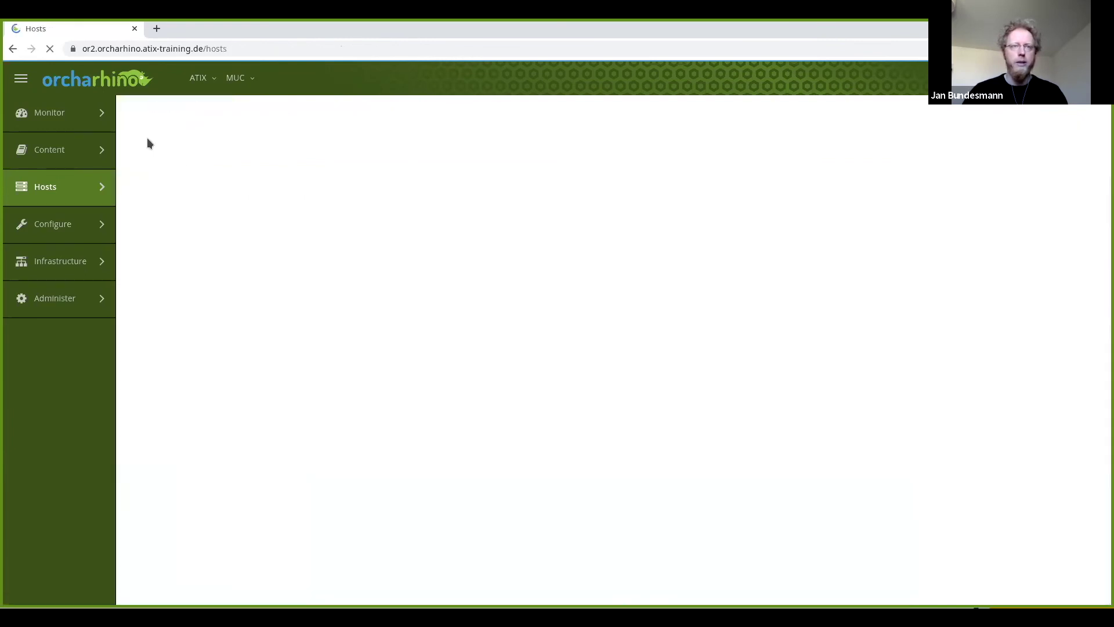
{"action": "left_click", "coordinate": [296, 227]}
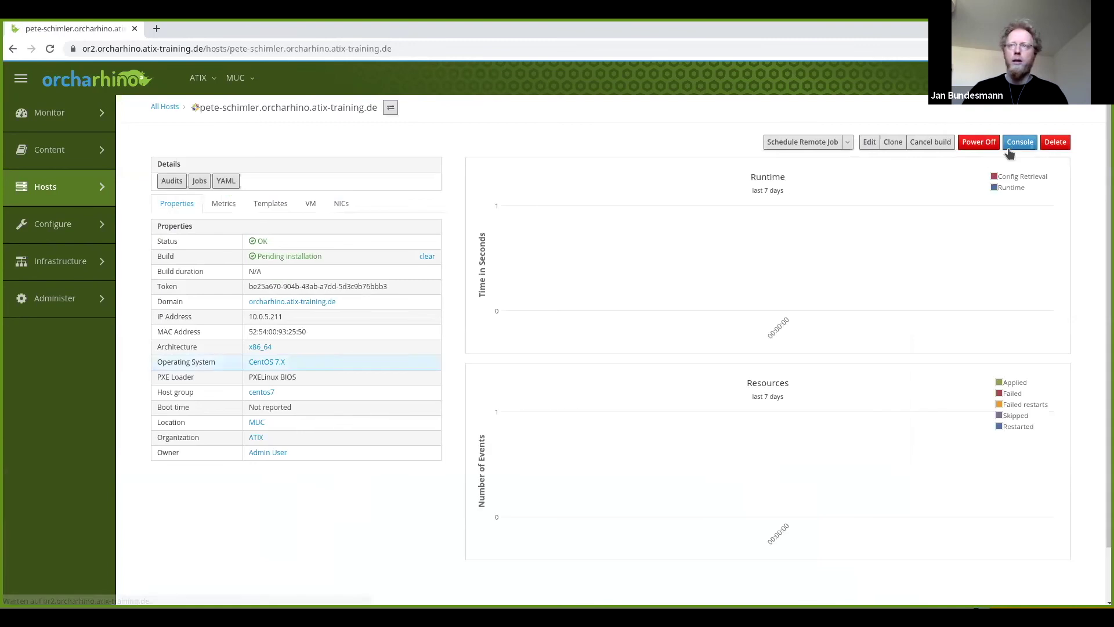
{"action": "left_click", "coordinate": [1017, 143]}
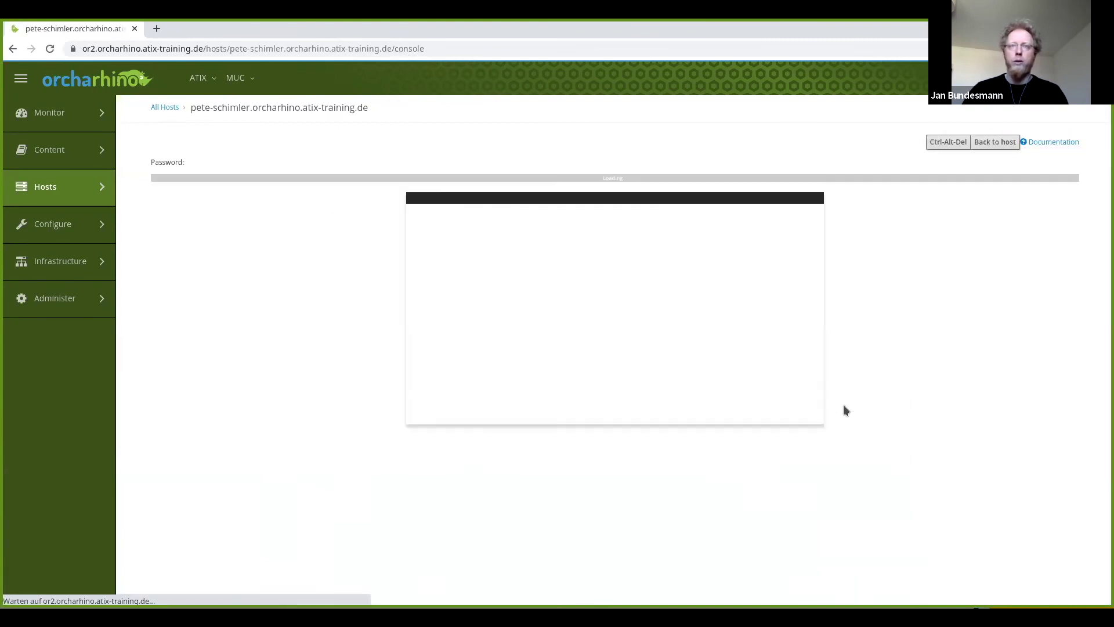
{"action": "scroll", "coordinate": [197, 287], "scroll_direction": "down", "scroll_amount": 1}
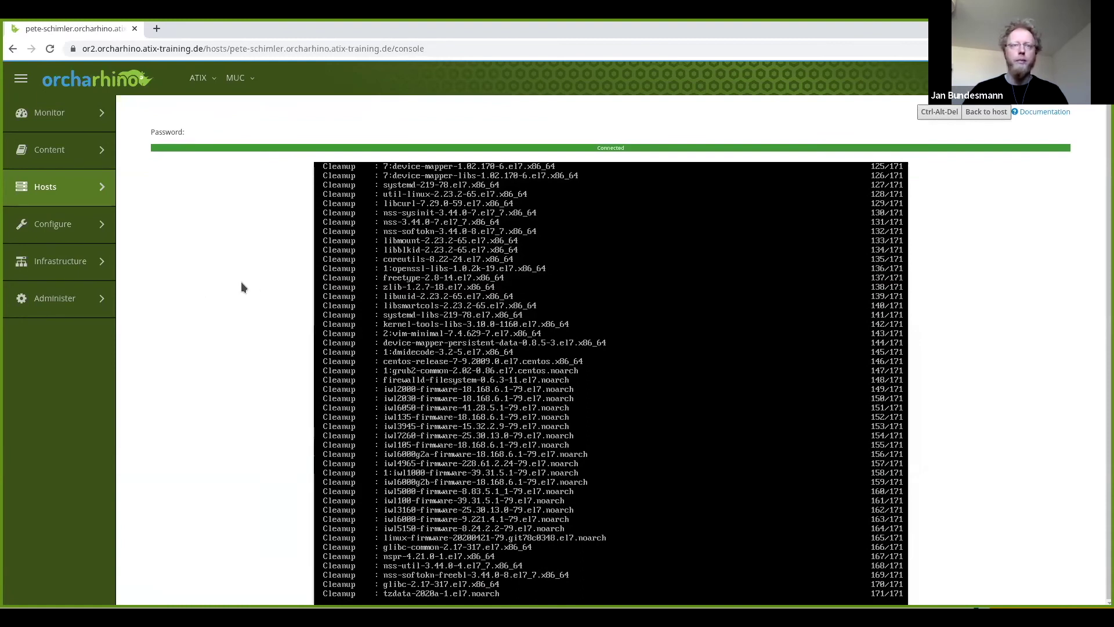
{"action": "mouse_move", "coordinate": [82, 194]}
{"action": "left_click", "coordinate": [164, 138]}
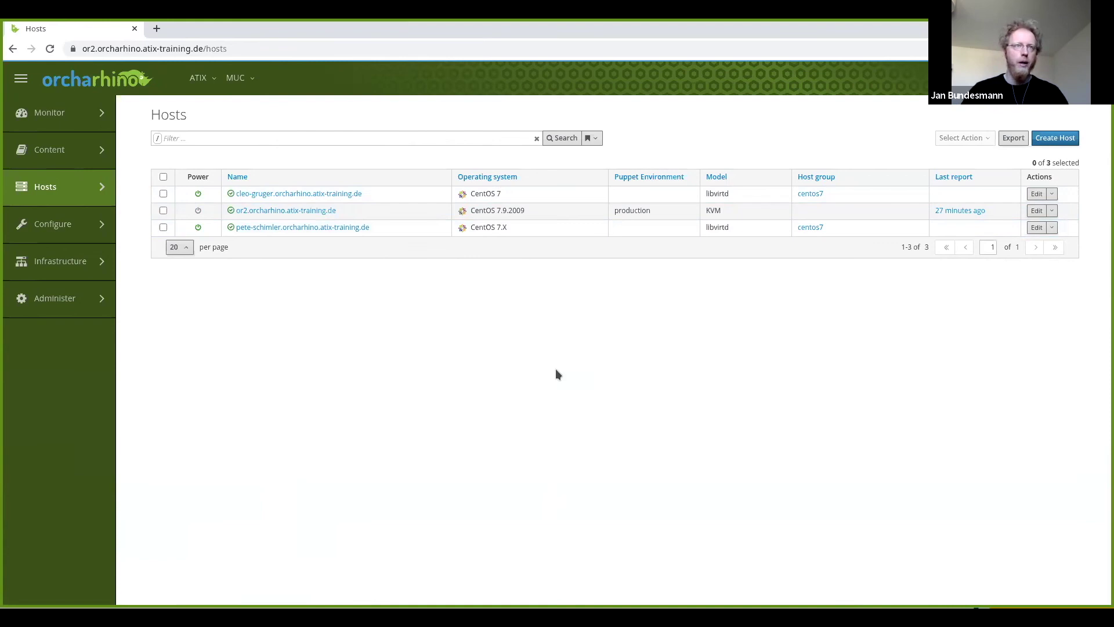
{"action": "left_click", "coordinate": [335, 228]}
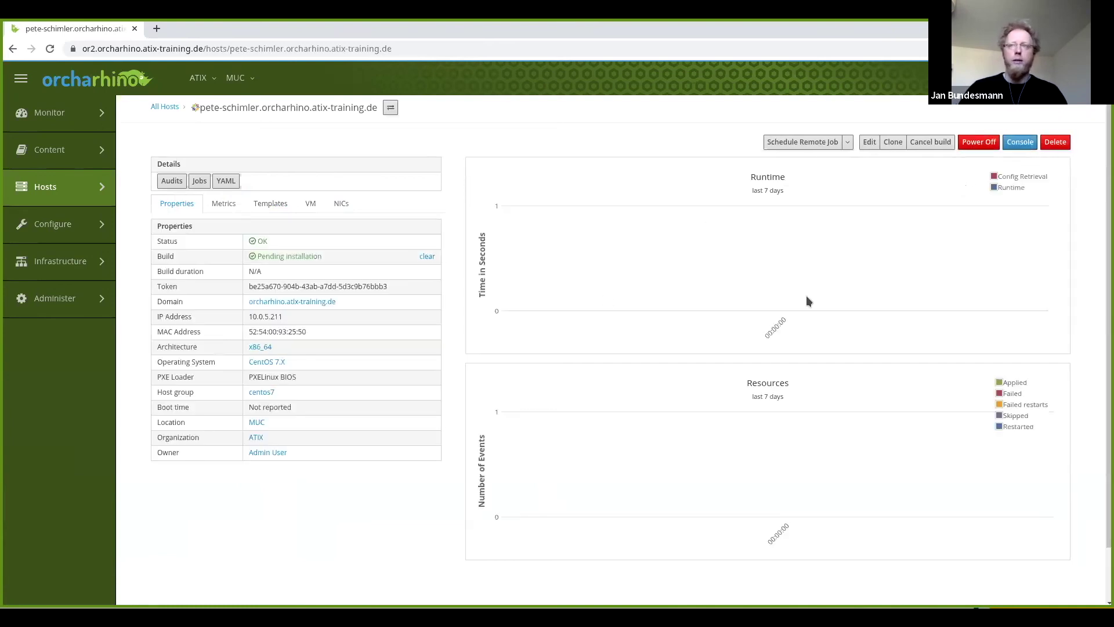
{"action": "left_click", "coordinate": [1012, 144]}
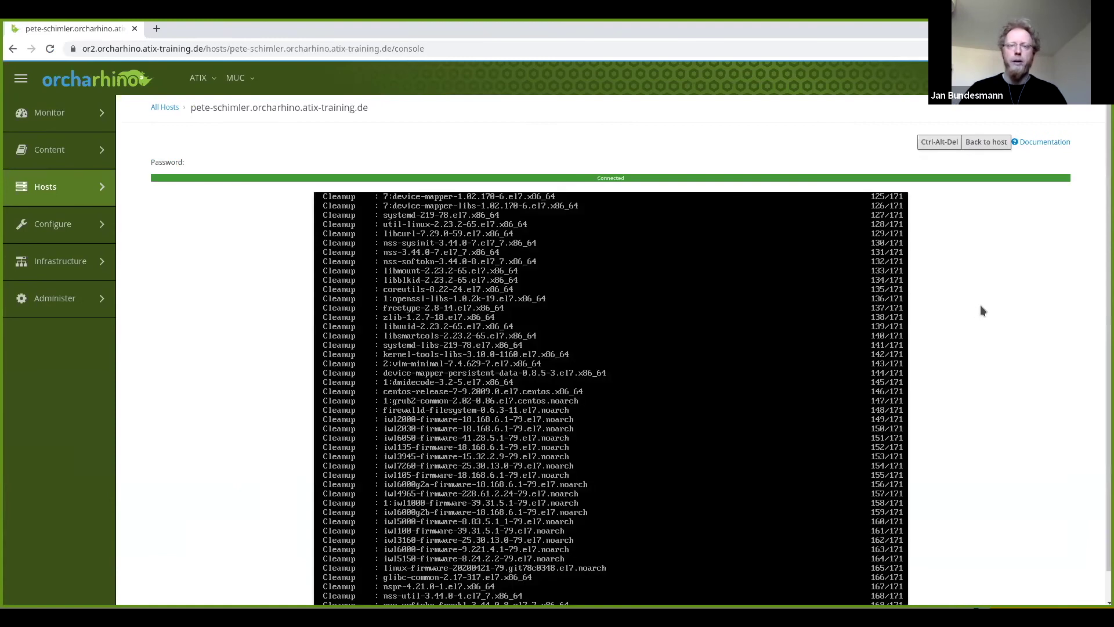
{"action": "scroll", "coordinate": [981, 306], "scroll_direction": "down", "scroll_amount": 1}
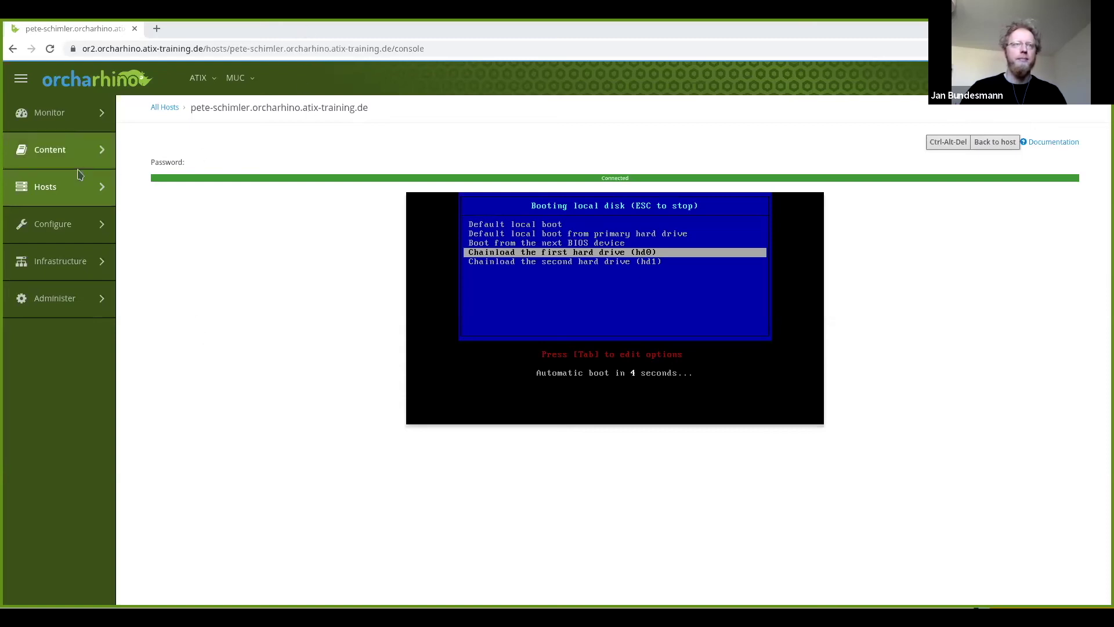
Check the installation console of the still-installing host cleo-gruger.
{"action": "mouse_move", "coordinate": [47, 184]}
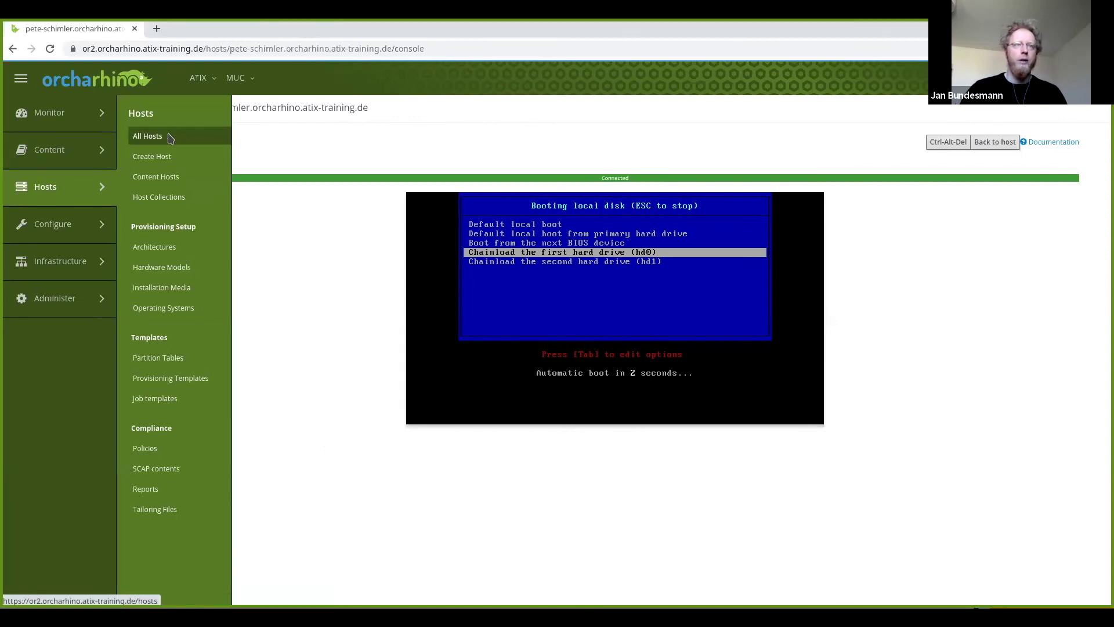
{"action": "left_click", "coordinate": [149, 136]}
{"action": "left_click", "coordinate": [299, 194]}
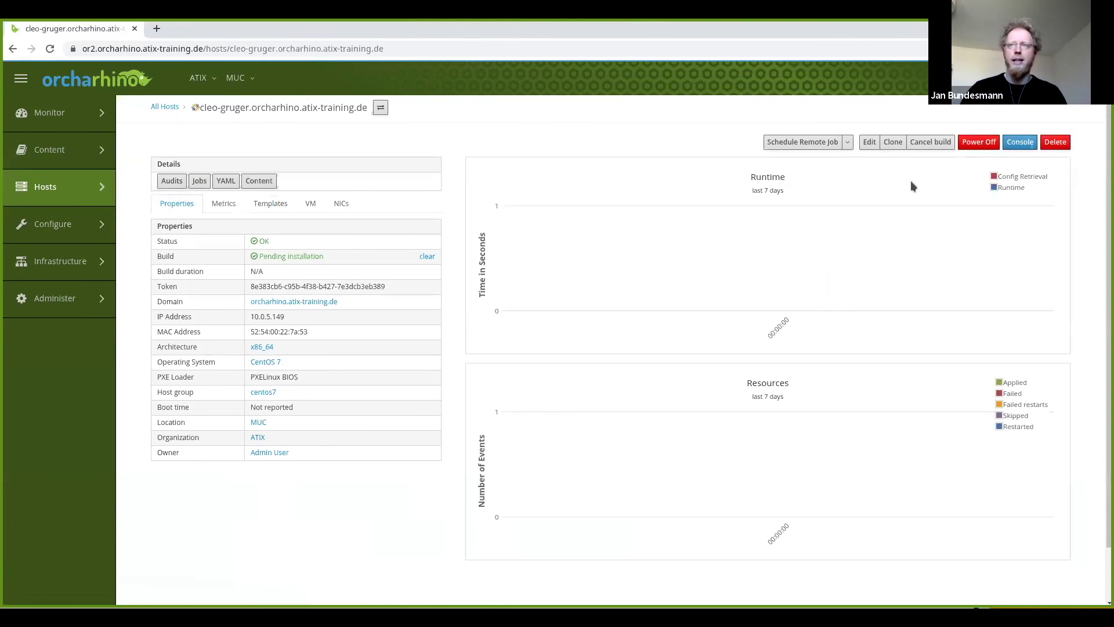
{"action": "left_click", "coordinate": [1019, 144]}
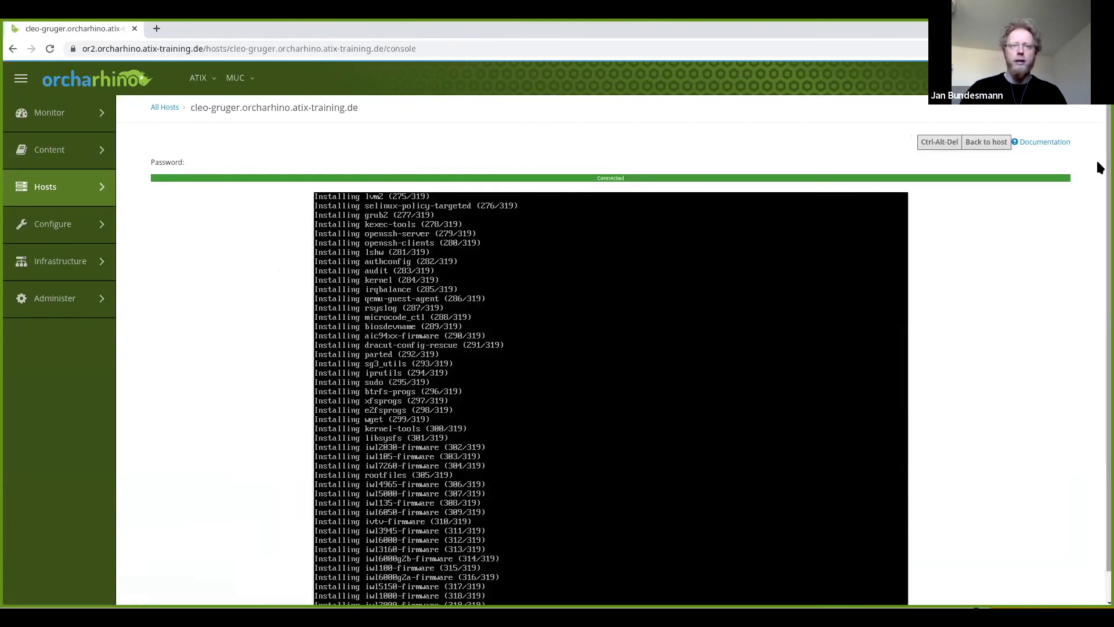
{"action": "scroll", "coordinate": [1004, 279], "scroll_direction": "down", "scroll_amount": 1}
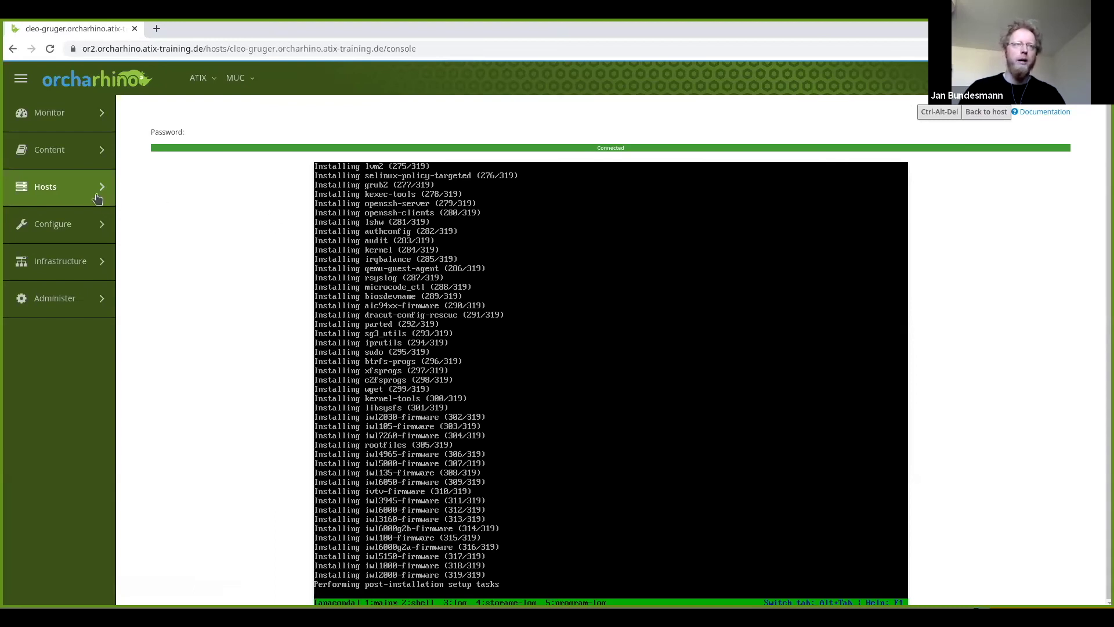
{"action": "mouse_move", "coordinate": [100, 193]}
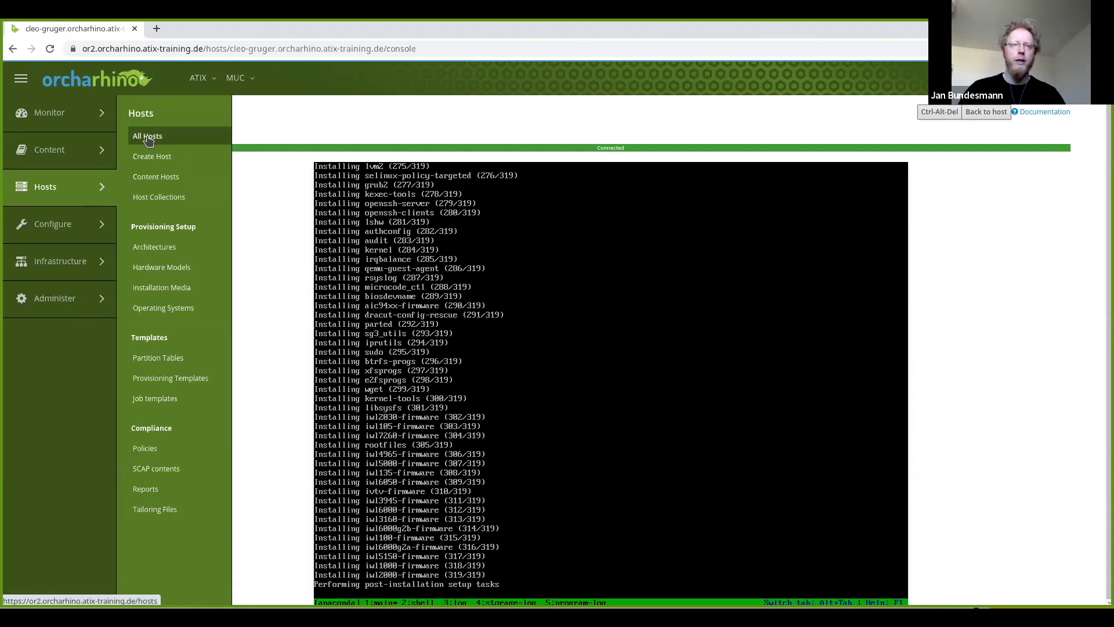
{"action": "left_click", "coordinate": [147, 137]}
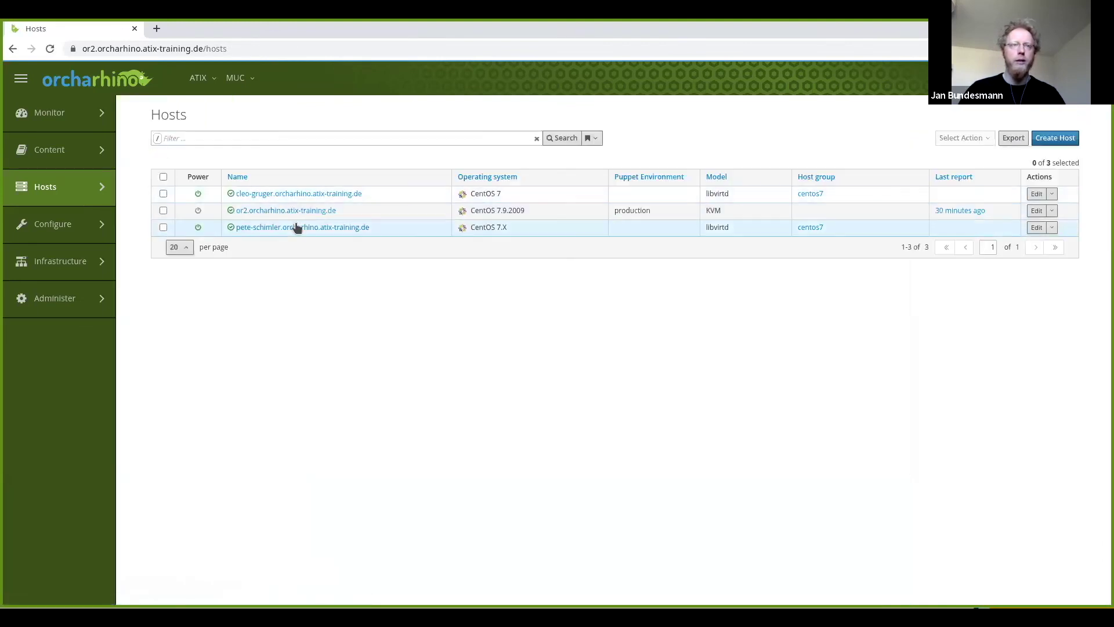
{"action": "left_click", "coordinate": [296, 226]}
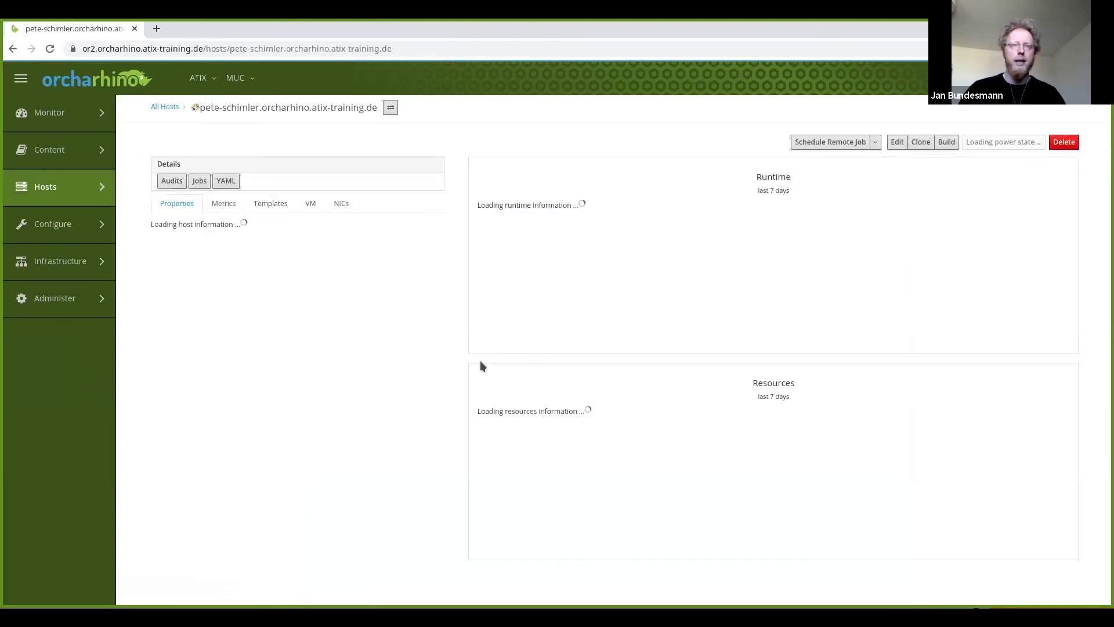
{"action": "left_click_drag", "start_coordinate": [315, 256], "coordinate": [273, 257]}
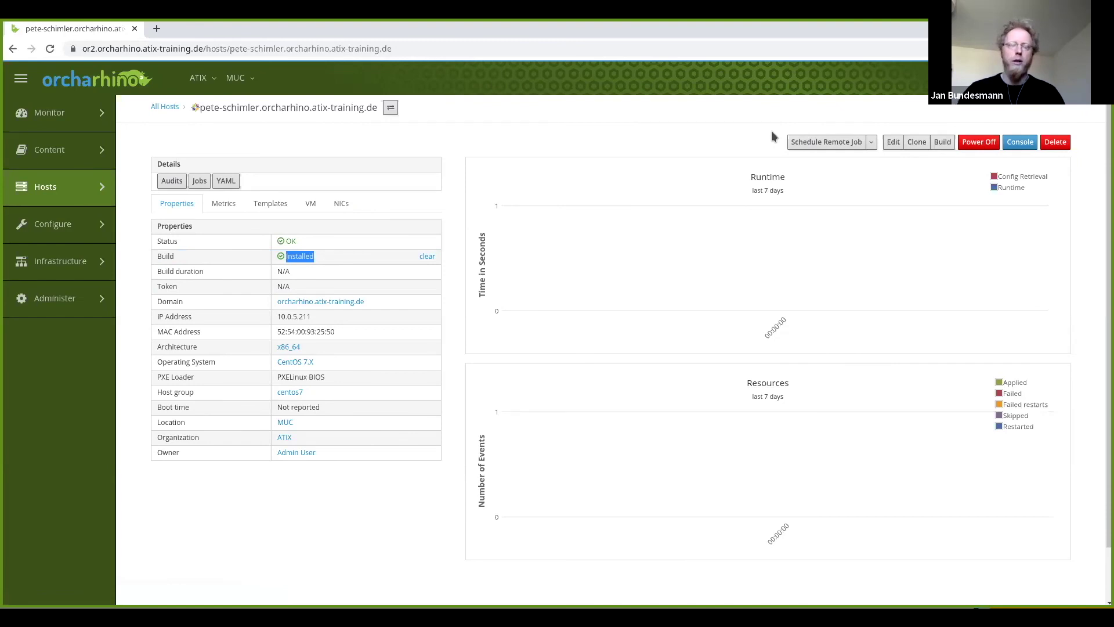
{"action": "left_click", "coordinate": [829, 145]}
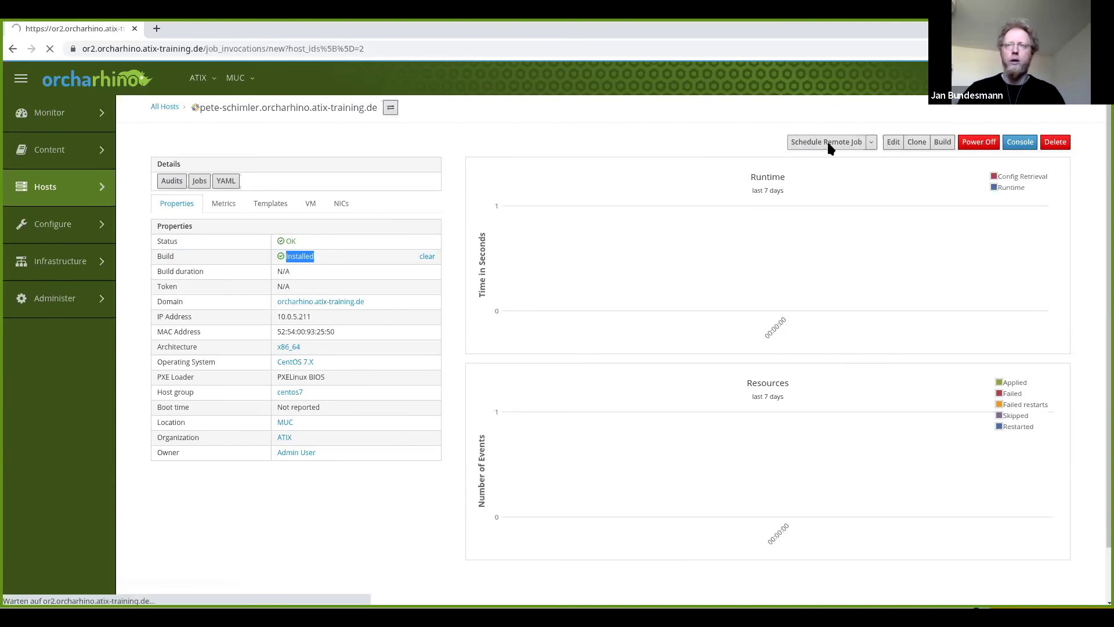
{"action": "left_click", "coordinate": [399, 290]}
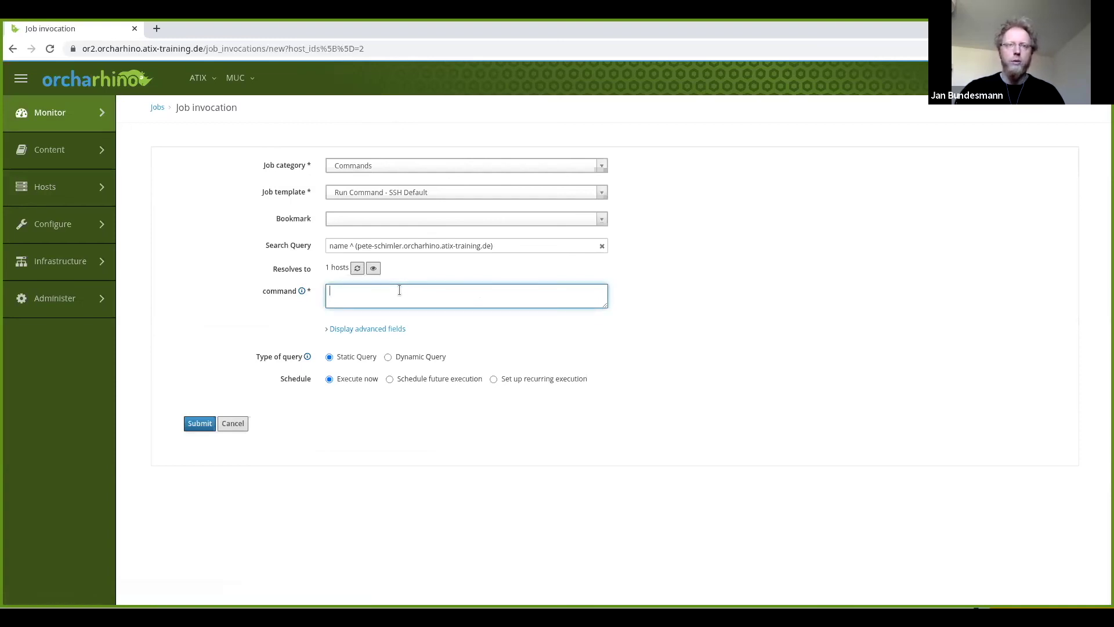
{"action": "type", "text": "hostname"}
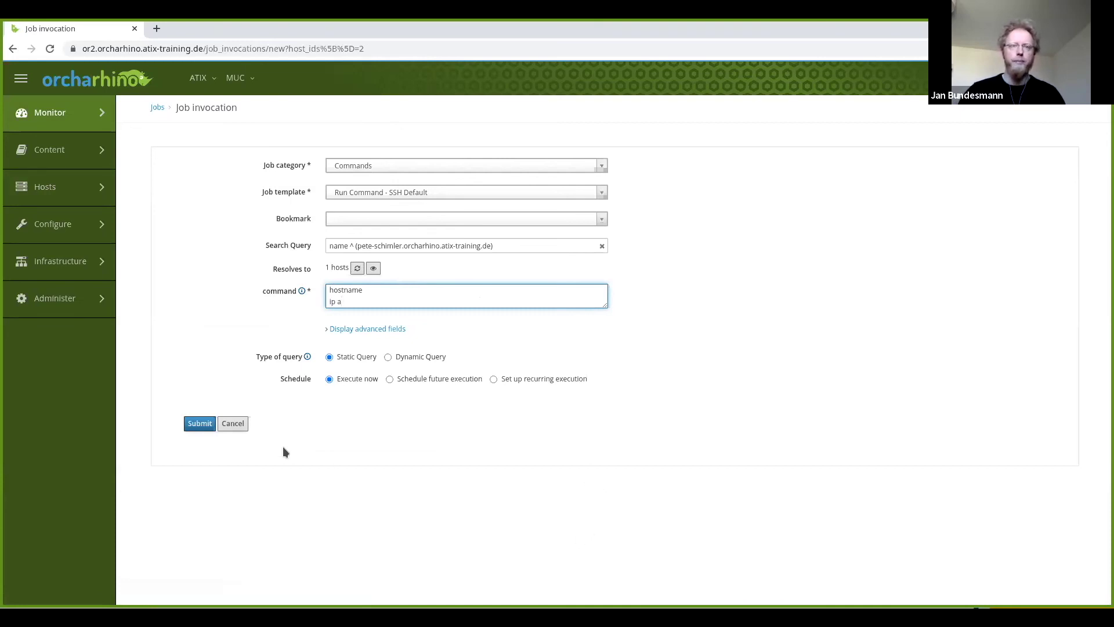
{"action": "left_click", "coordinate": [202, 421]}
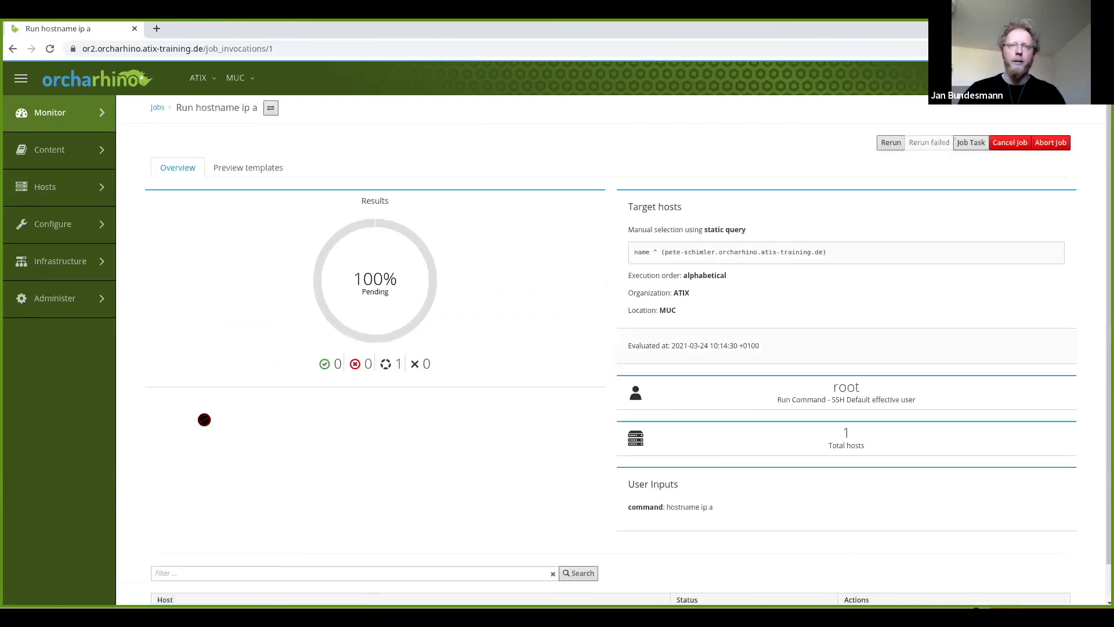
Check the job output shows the host's hostname, then return to the host's page.
{"action": "scroll", "coordinate": [389, 426], "scroll_direction": "down", "scroll_amount": 1}
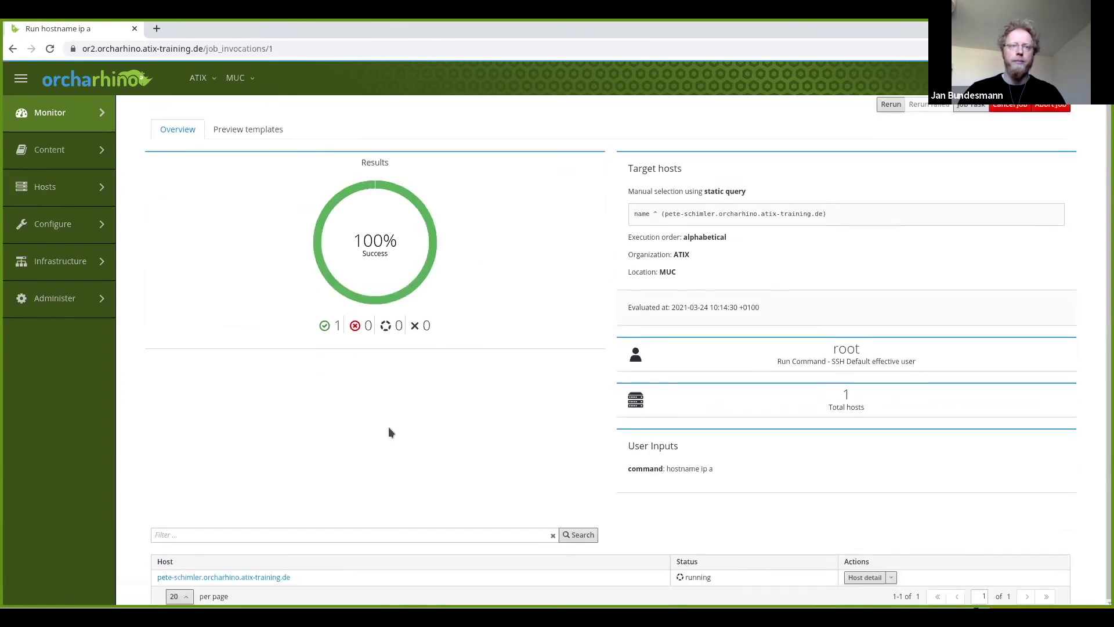
{"action": "left_click", "coordinate": [252, 577]}
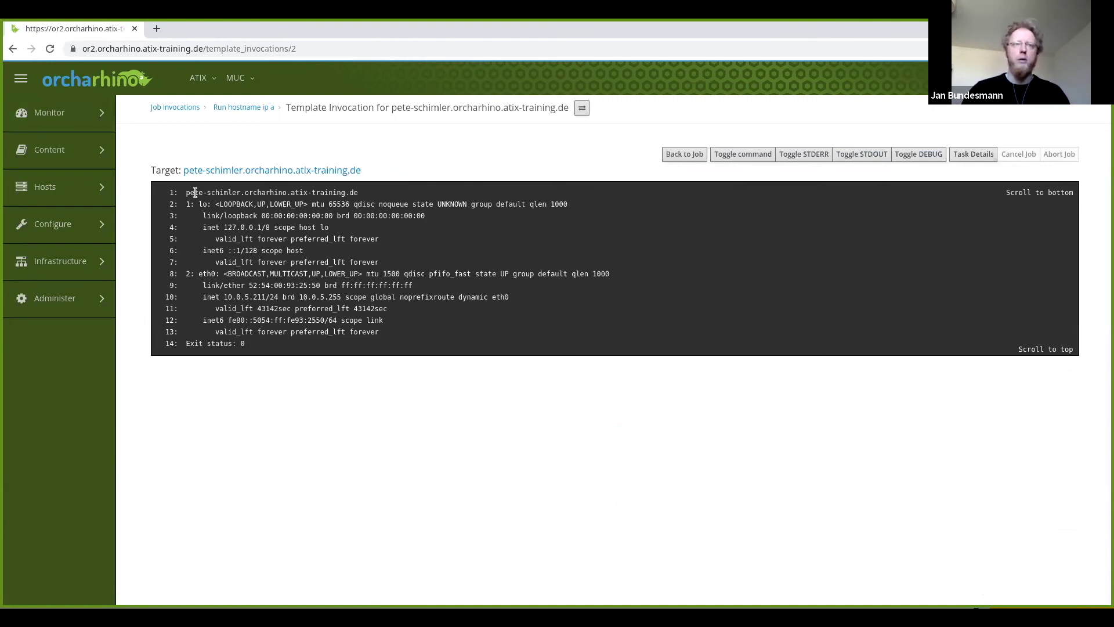
{"action": "left_click_drag", "start_coordinate": [186, 192], "coordinate": [358, 192]}
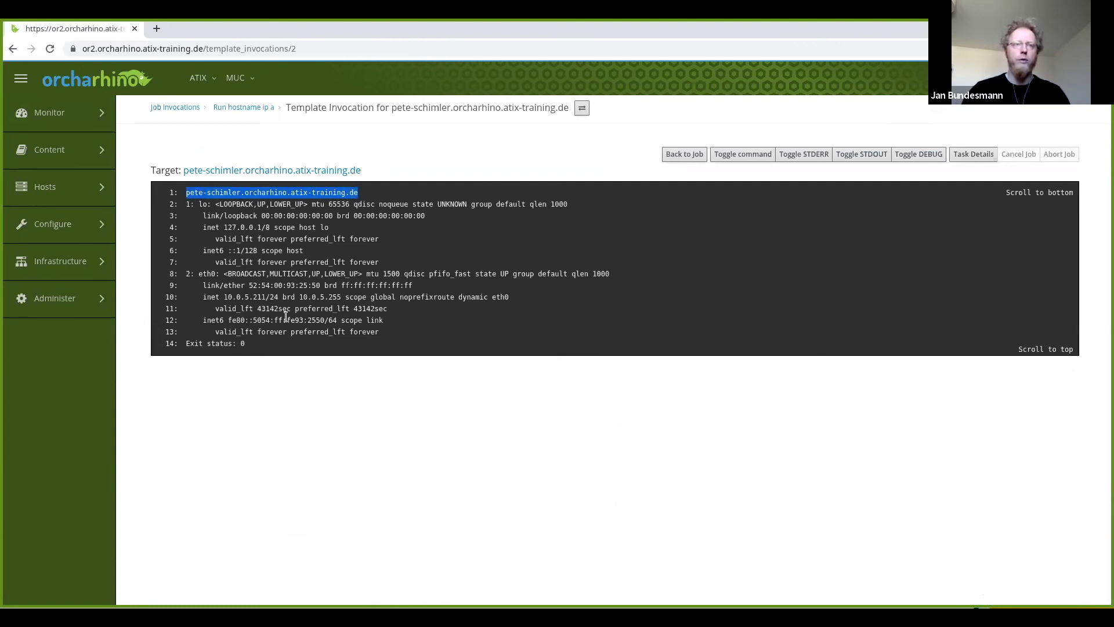
{"action": "left_click", "coordinate": [313, 172]}
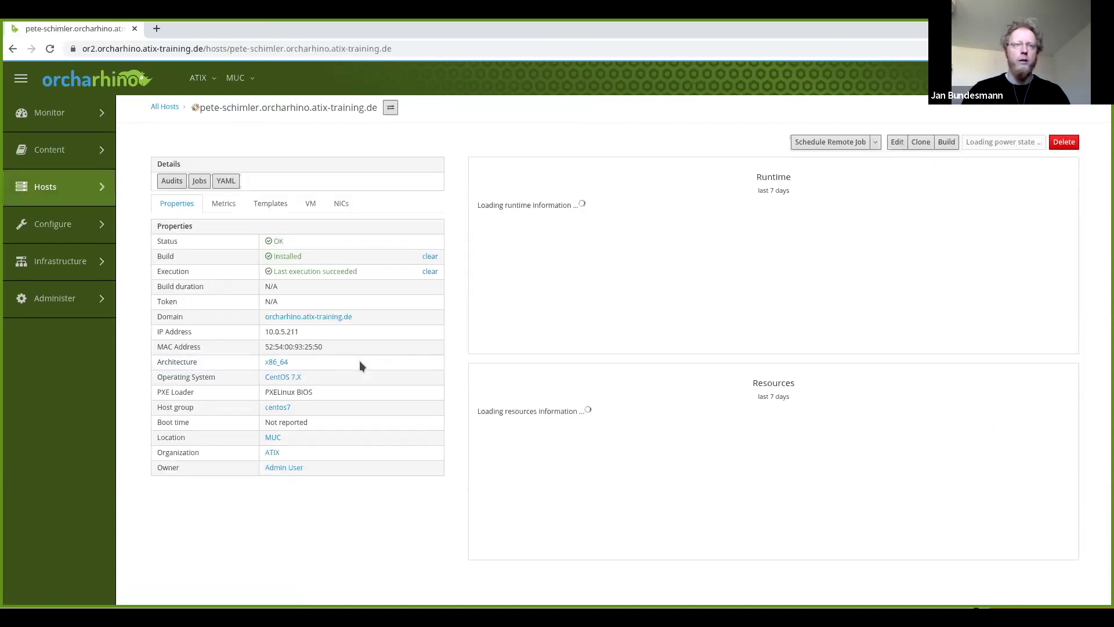
{"action": "double_click", "coordinate": [314, 326]}
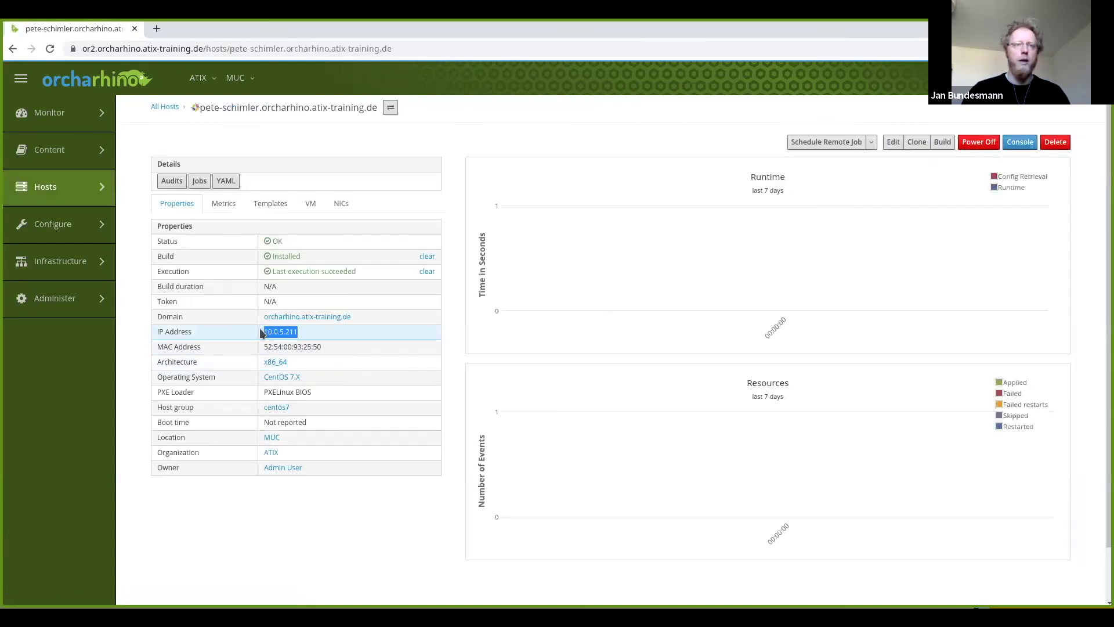
{"action": "left_click", "coordinate": [398, 337]}
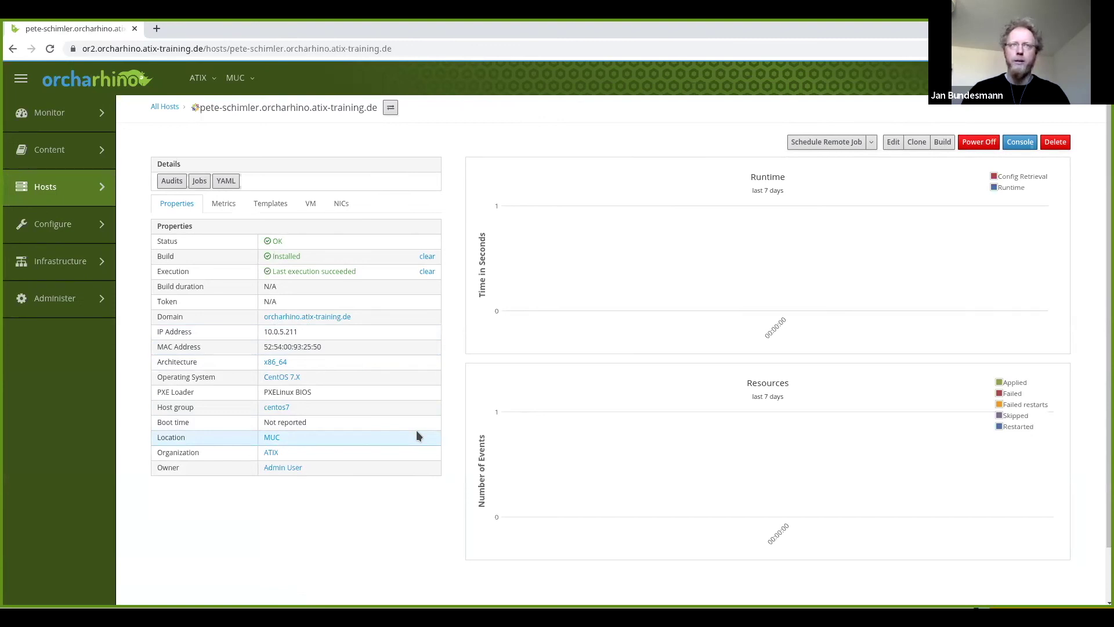
{"action": "mouse_move", "coordinate": [44, 184]}
{"action": "left_click", "coordinate": [148, 137]}
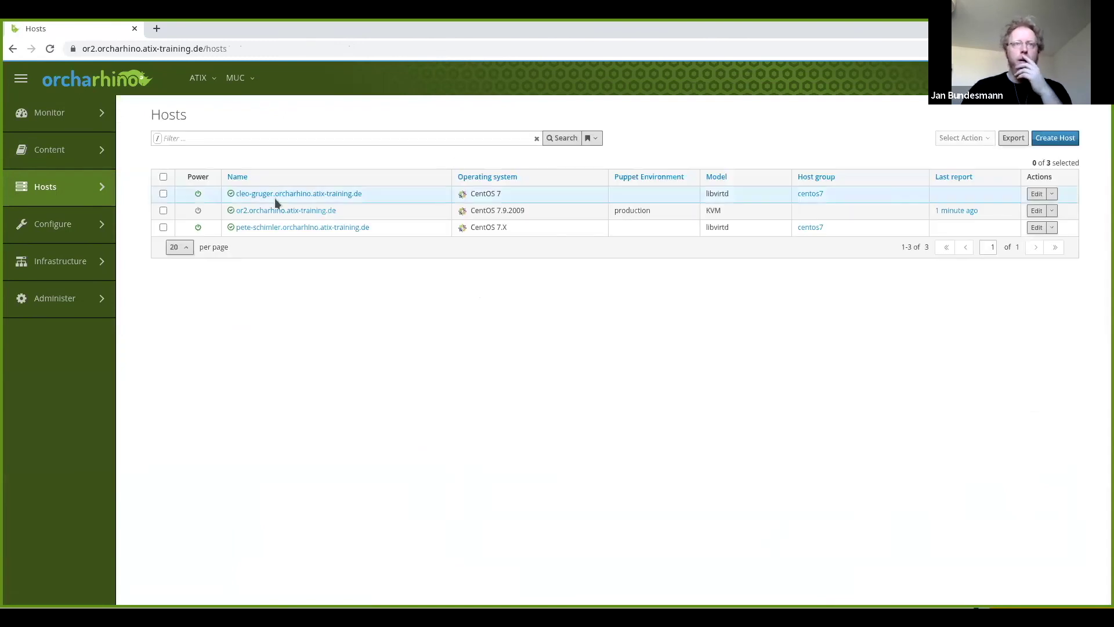
Follow cleo-gruger's console as it registers and installs katello-agent with dependencies.
{"action": "left_click", "coordinate": [270, 192]}
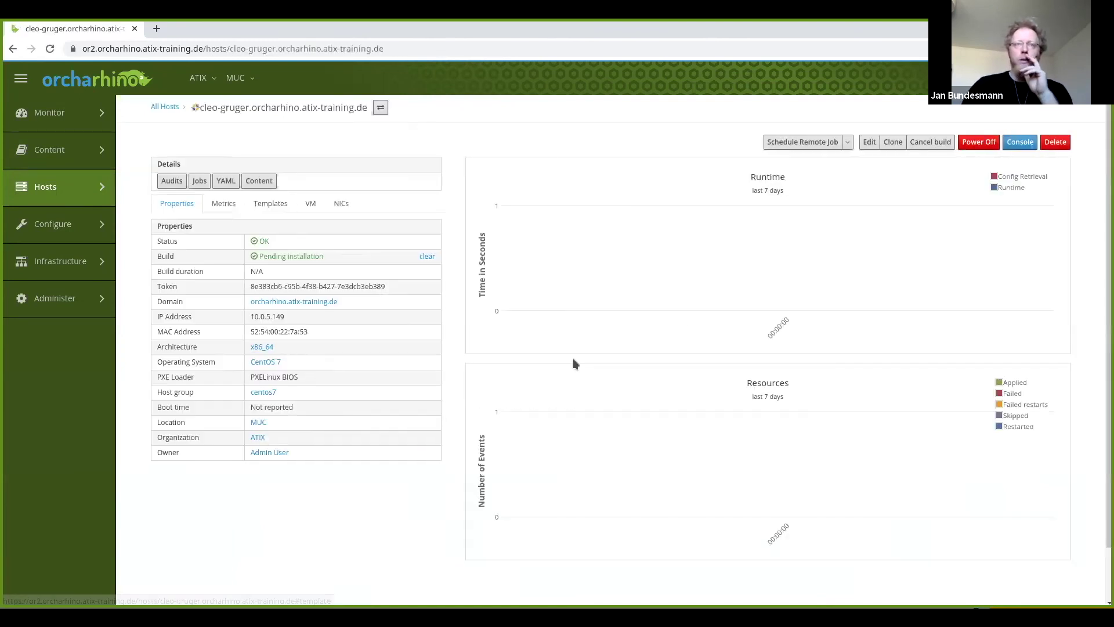
{"action": "left_click", "coordinate": [1020, 145]}
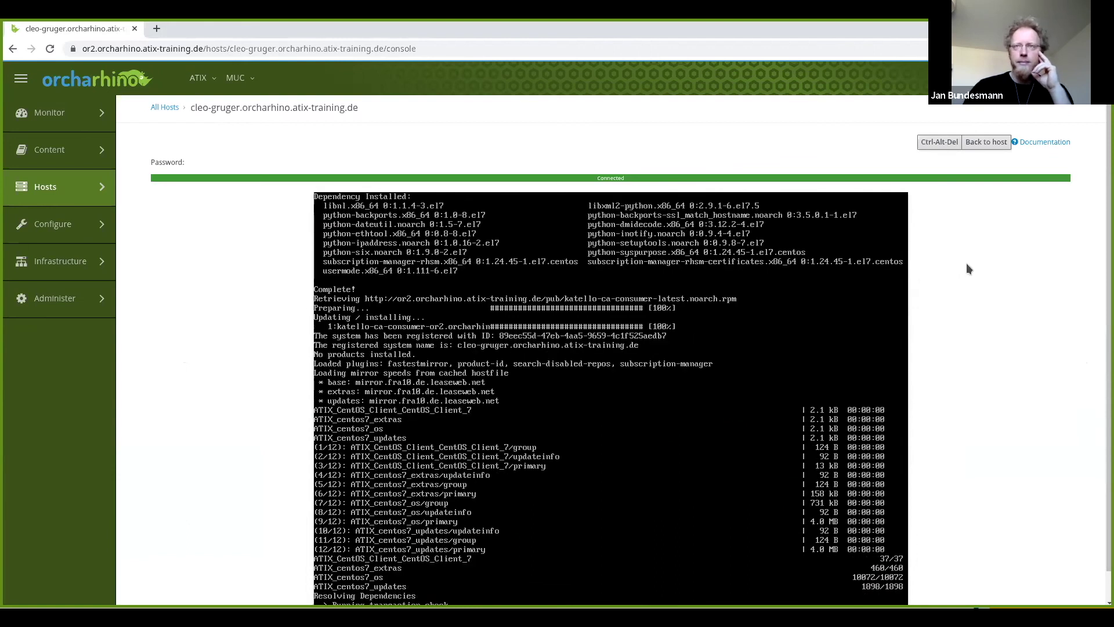
{"action": "scroll", "coordinate": [969, 267], "scroll_direction": "down", "scroll_amount": 1}
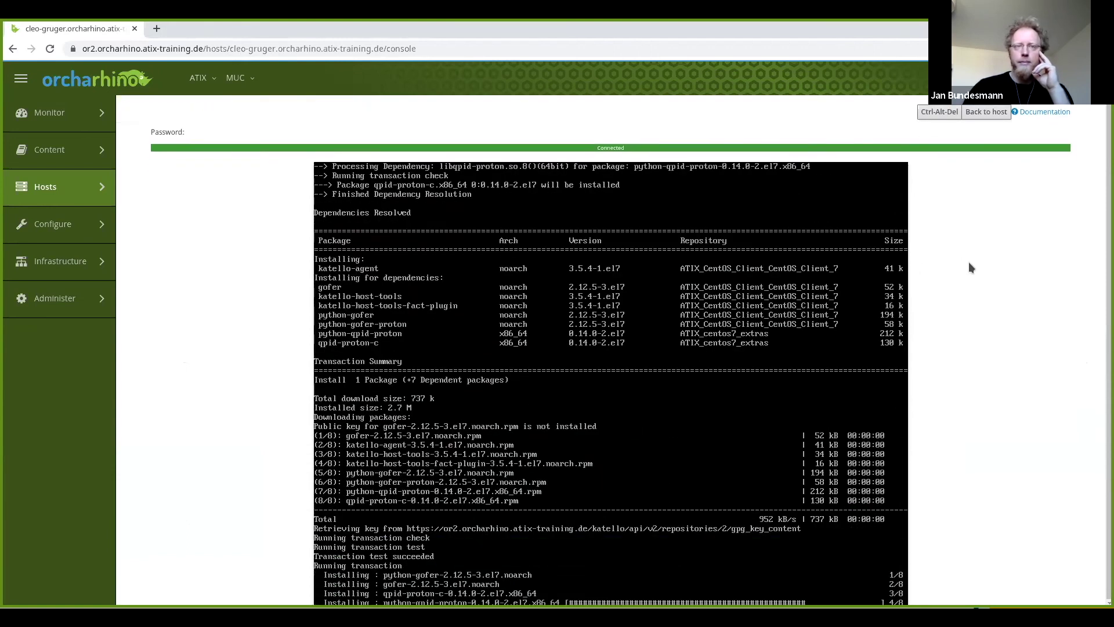
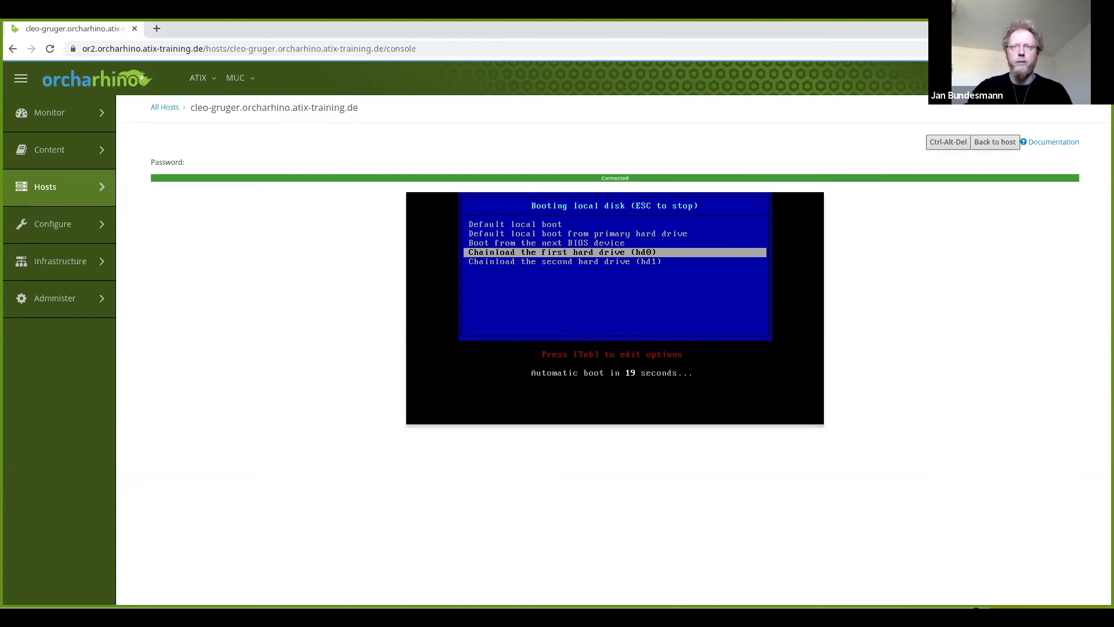
Skip the iPXE boot countdown so cleo-gruger boots from local disk to the CentOS 7 login.
{"action": "key", "text": "Return"}
{"action": "key", "text": "Return"}
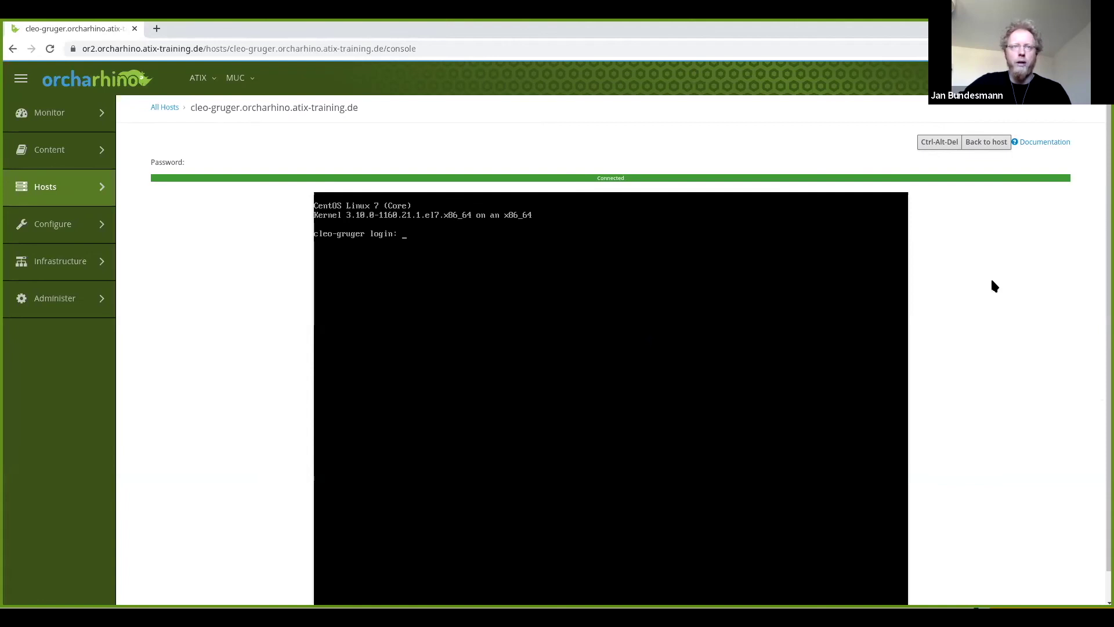
Leave the console for cleo-gruger's host details, then view its content host and subscription details.
{"action": "left_click", "coordinate": [986, 142]}
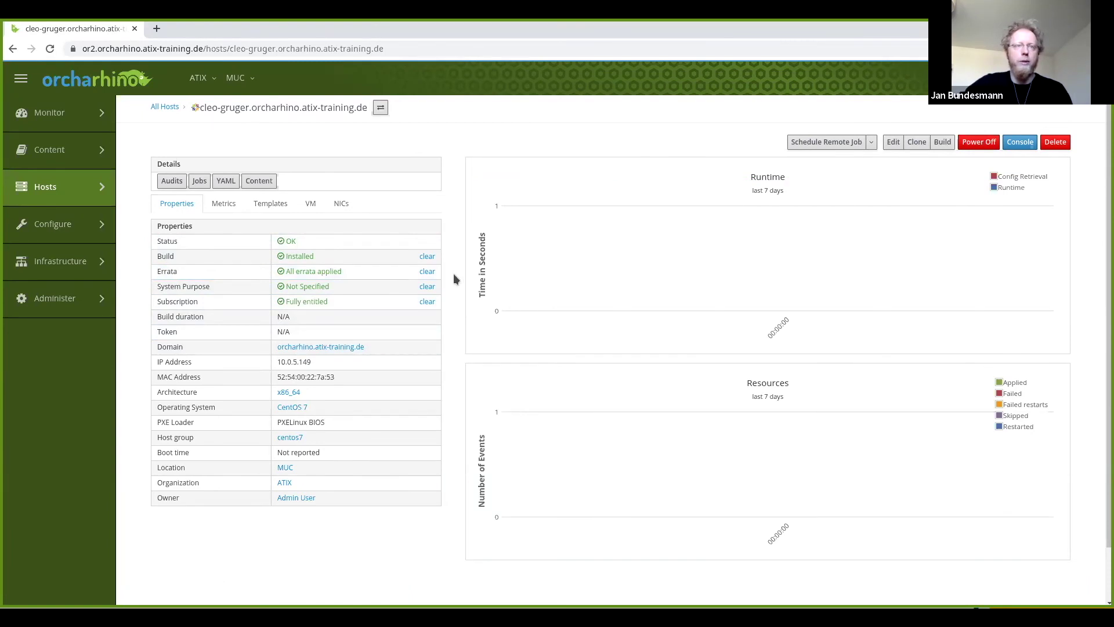
{"action": "left_click", "coordinate": [269, 182]}
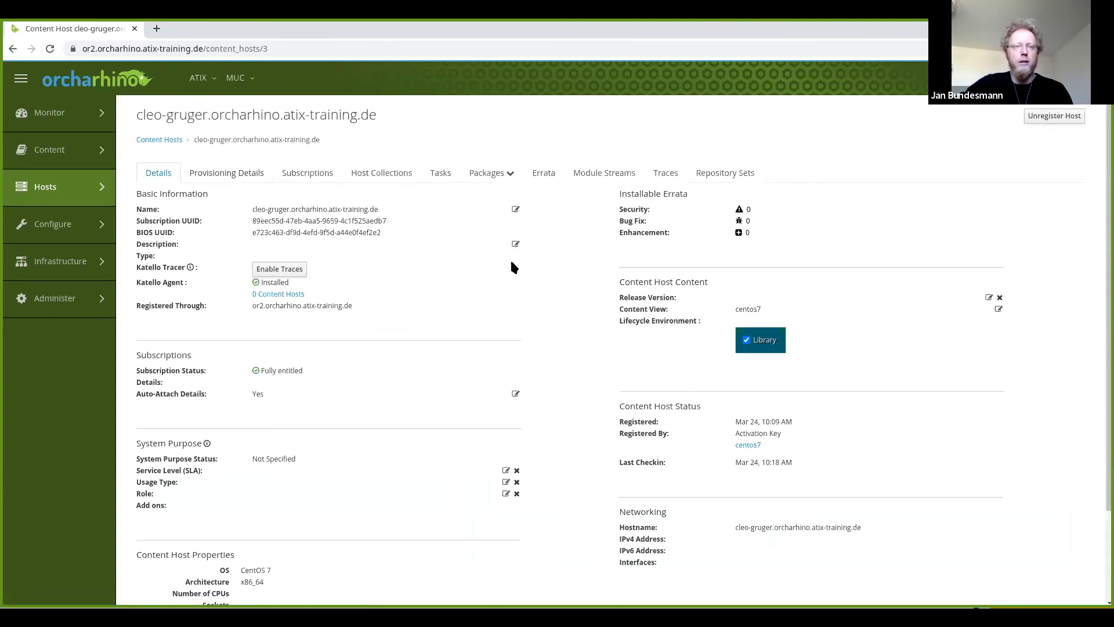
Review cleo-gruger's installed packages and Package Actions, then go to Hosts > All Hosts.
{"action": "left_click", "coordinate": [504, 174]}
{"action": "left_click", "coordinate": [491, 207]}
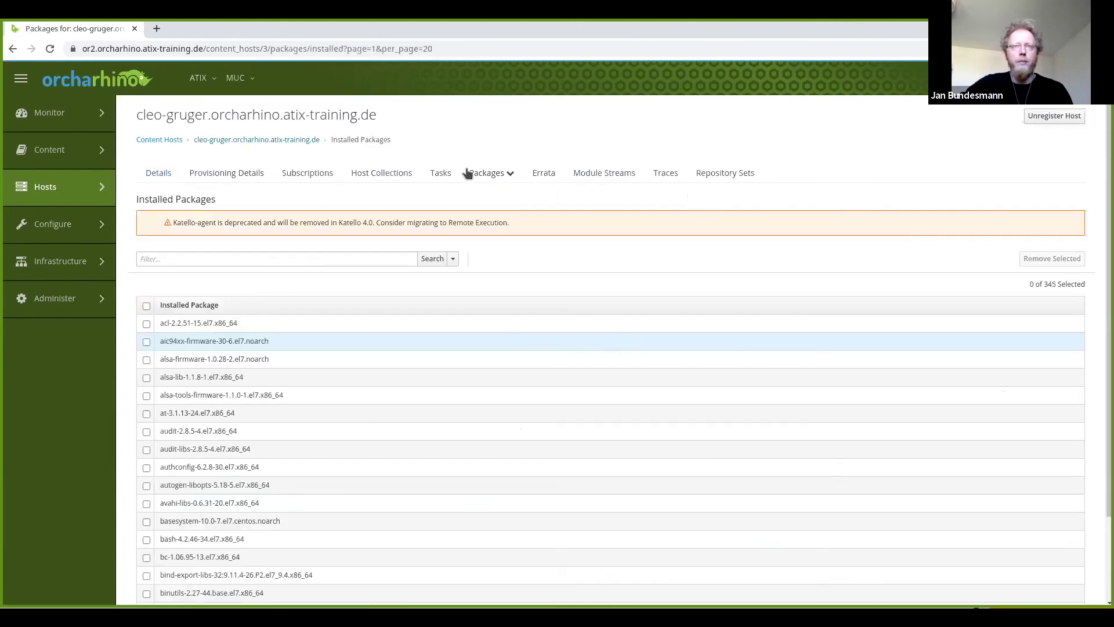
{"action": "left_click", "coordinate": [507, 177]}
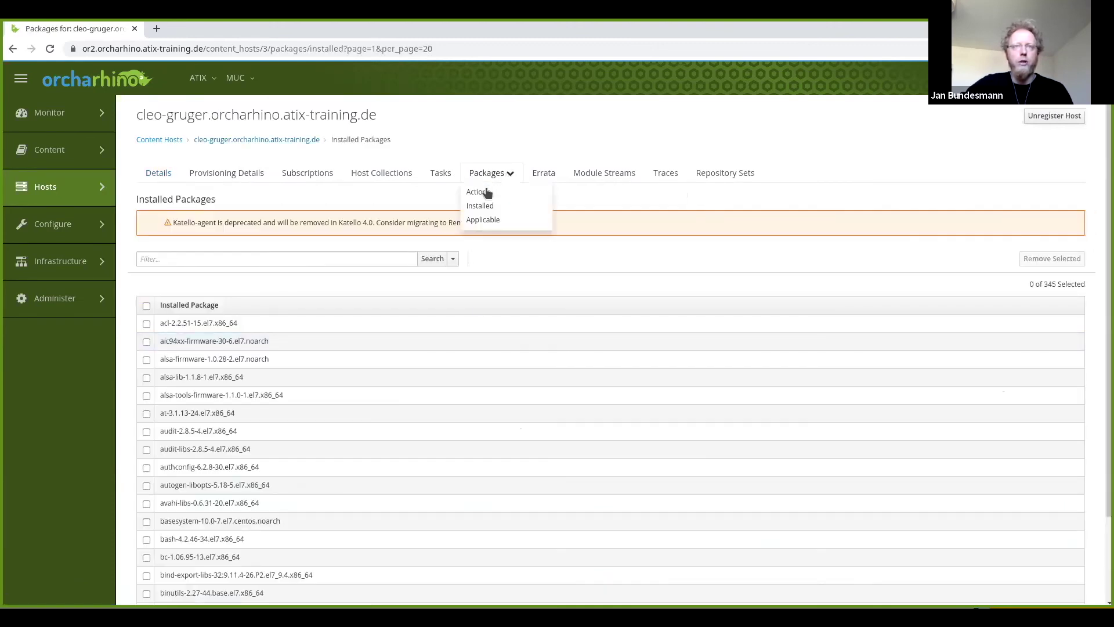
{"action": "left_click", "coordinate": [488, 190]}
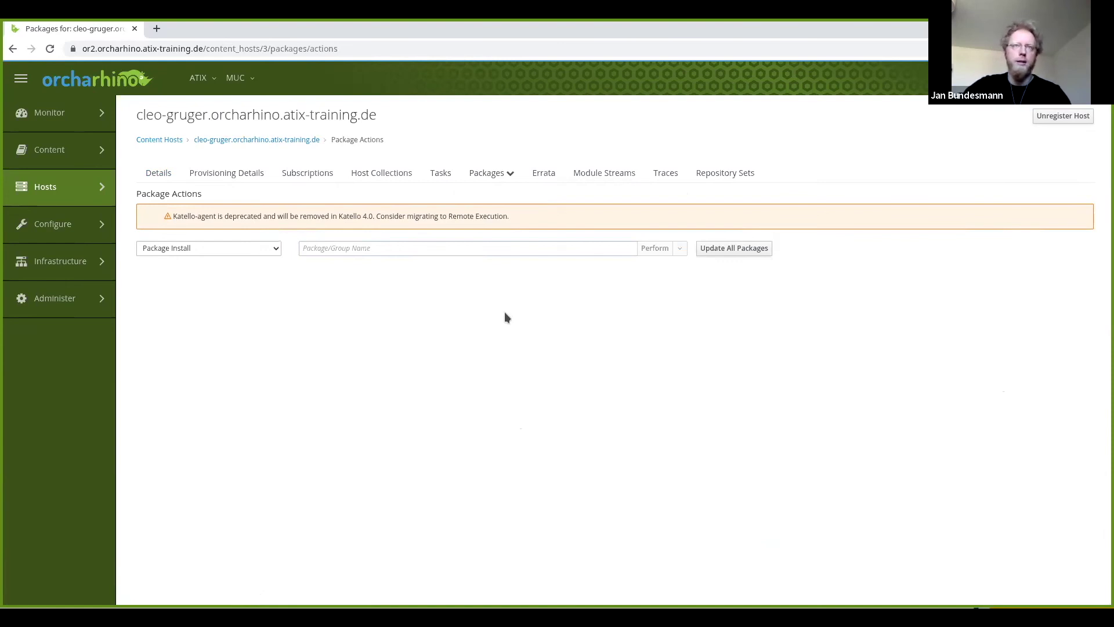
{"action": "mouse_move", "coordinate": [90, 185]}
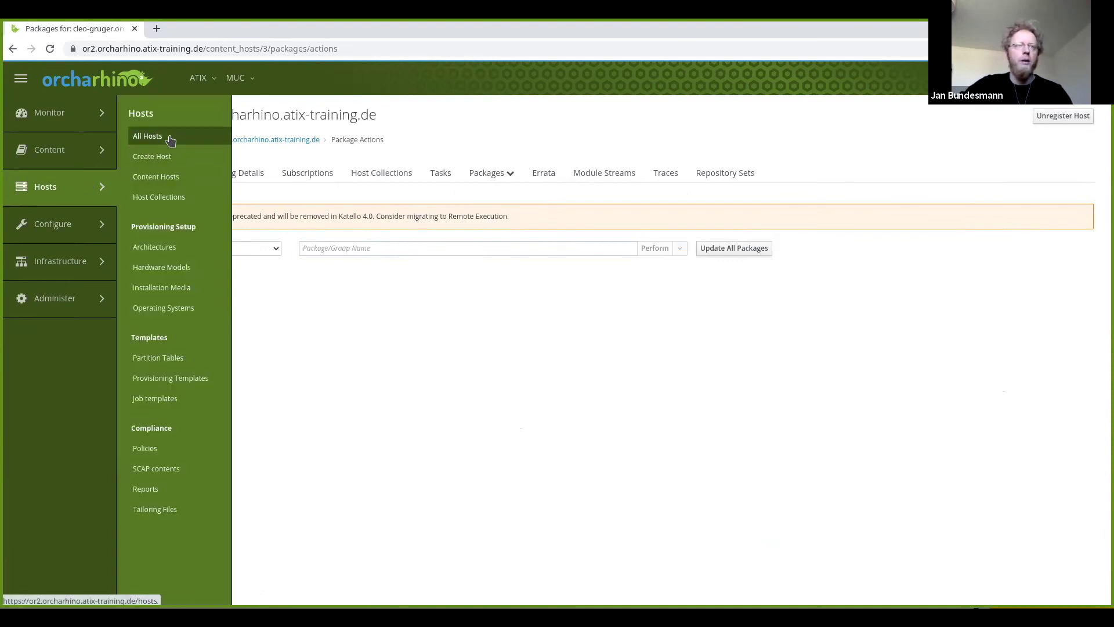
{"action": "left_click", "coordinate": [162, 138]}
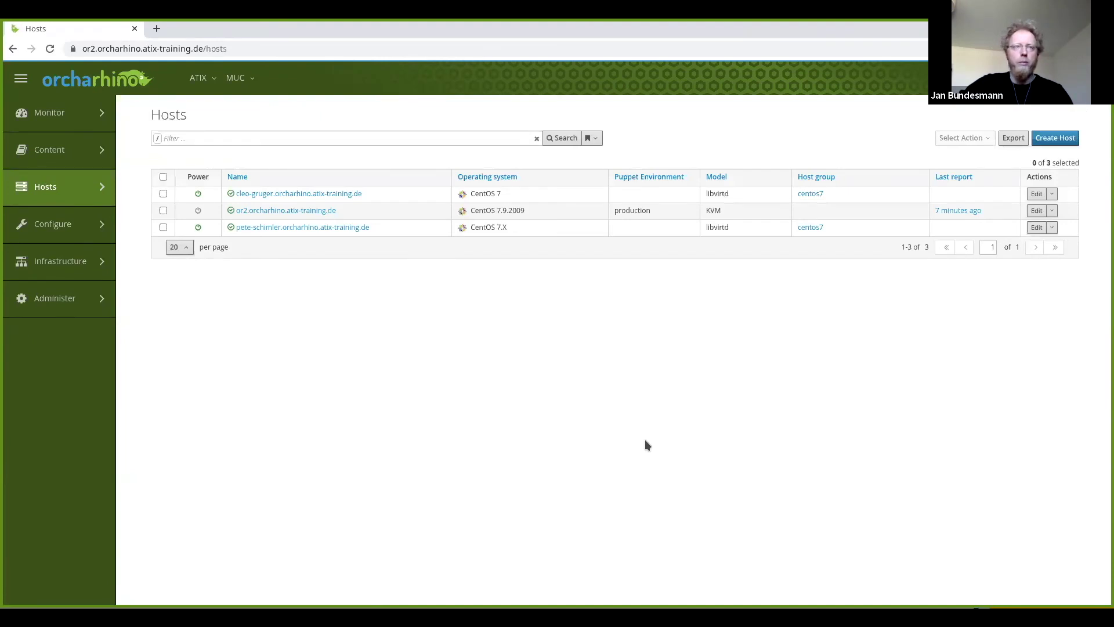